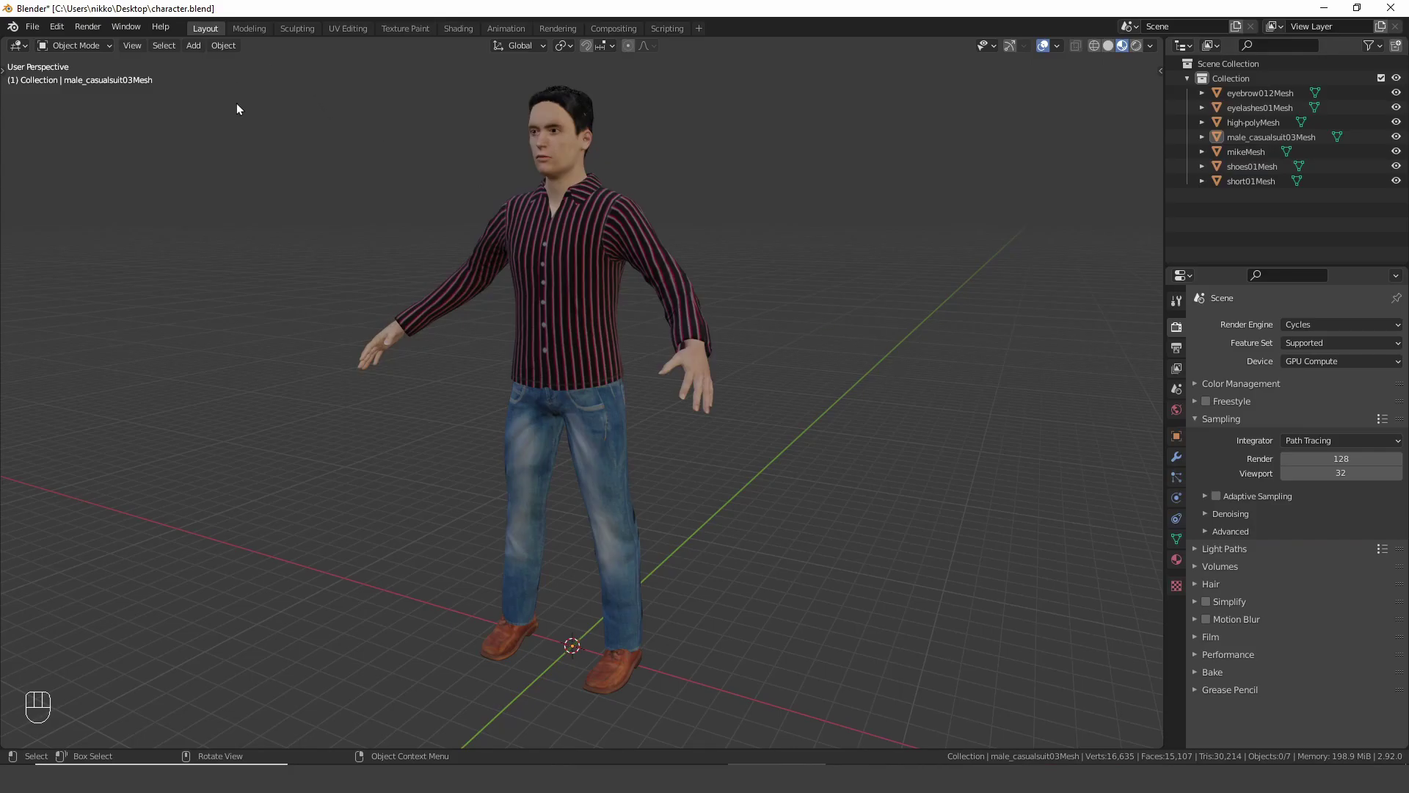
Step: Select the character's meshes, then deselect them and orbit the view around the character
left_click_drag(238, 82, 867, 733)
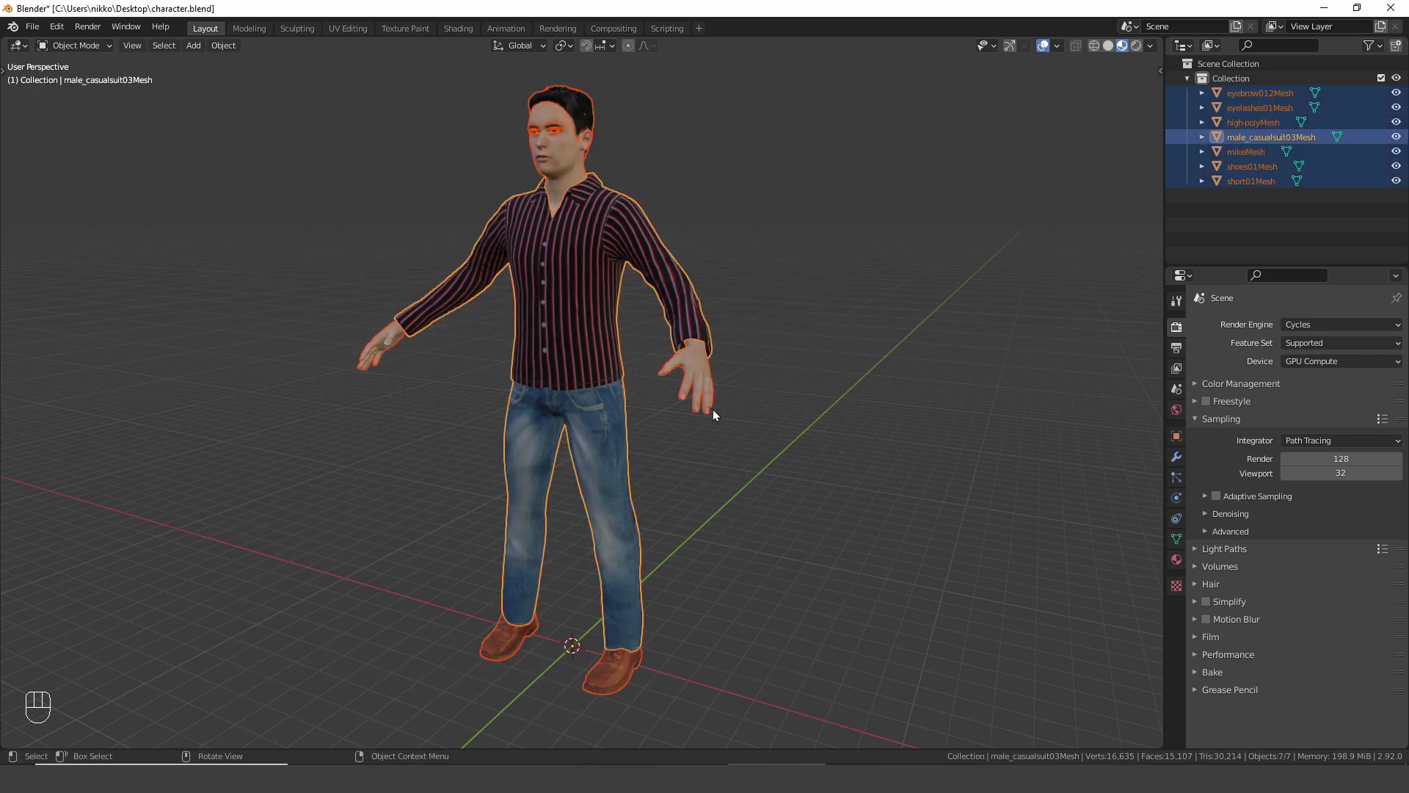
mouse_move(676, 420)
middle_mouse_down()
mouse_move(743, 416)
mouse_move(788, 434)
mouse_move(657, 424)
middle_mouse_up()
left_click(677, 345)
middle_click_drag(677, 350, 714, 381)
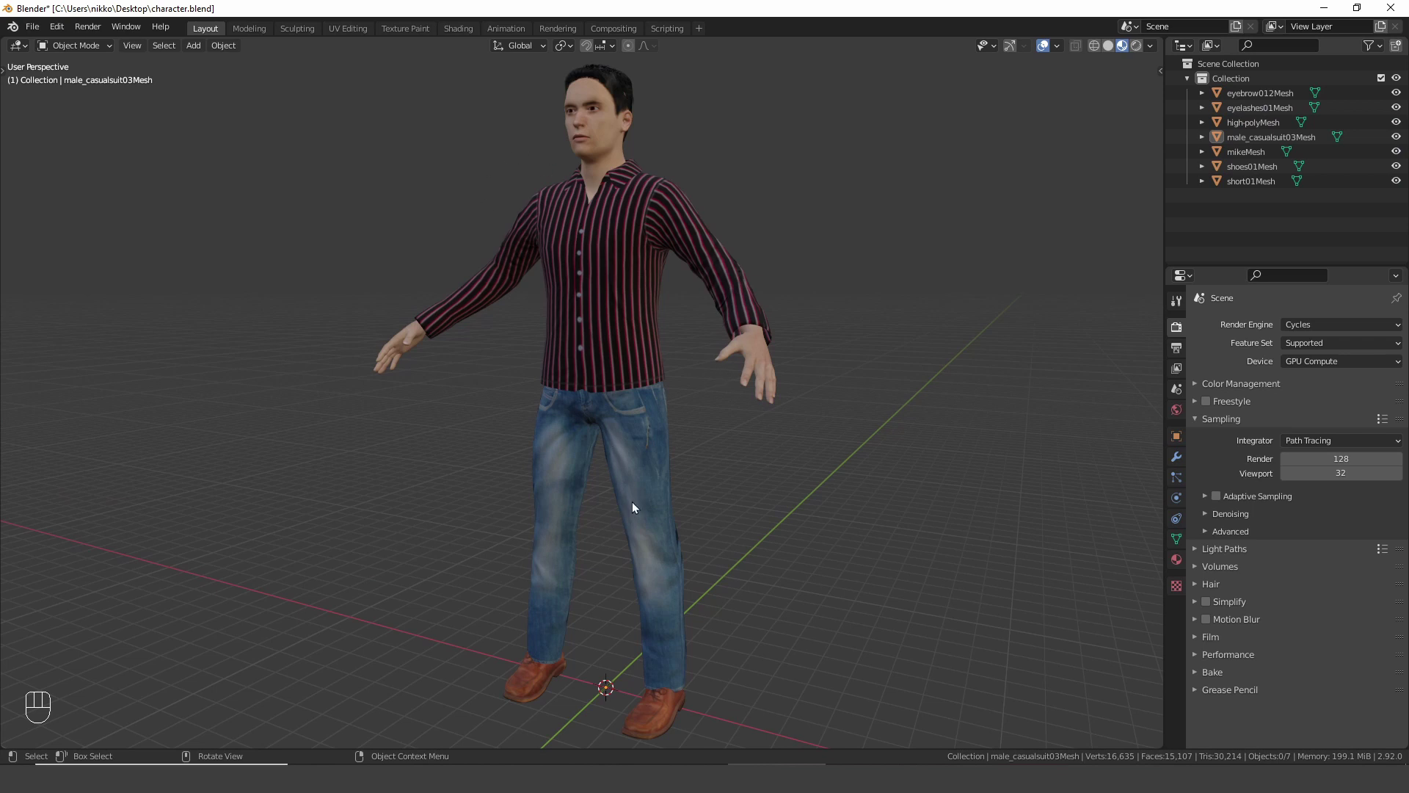
Step: Start a Wavefront OBJ export into the MixamoAutoRigger folder with the file name mike.obj
left_click(33, 28)
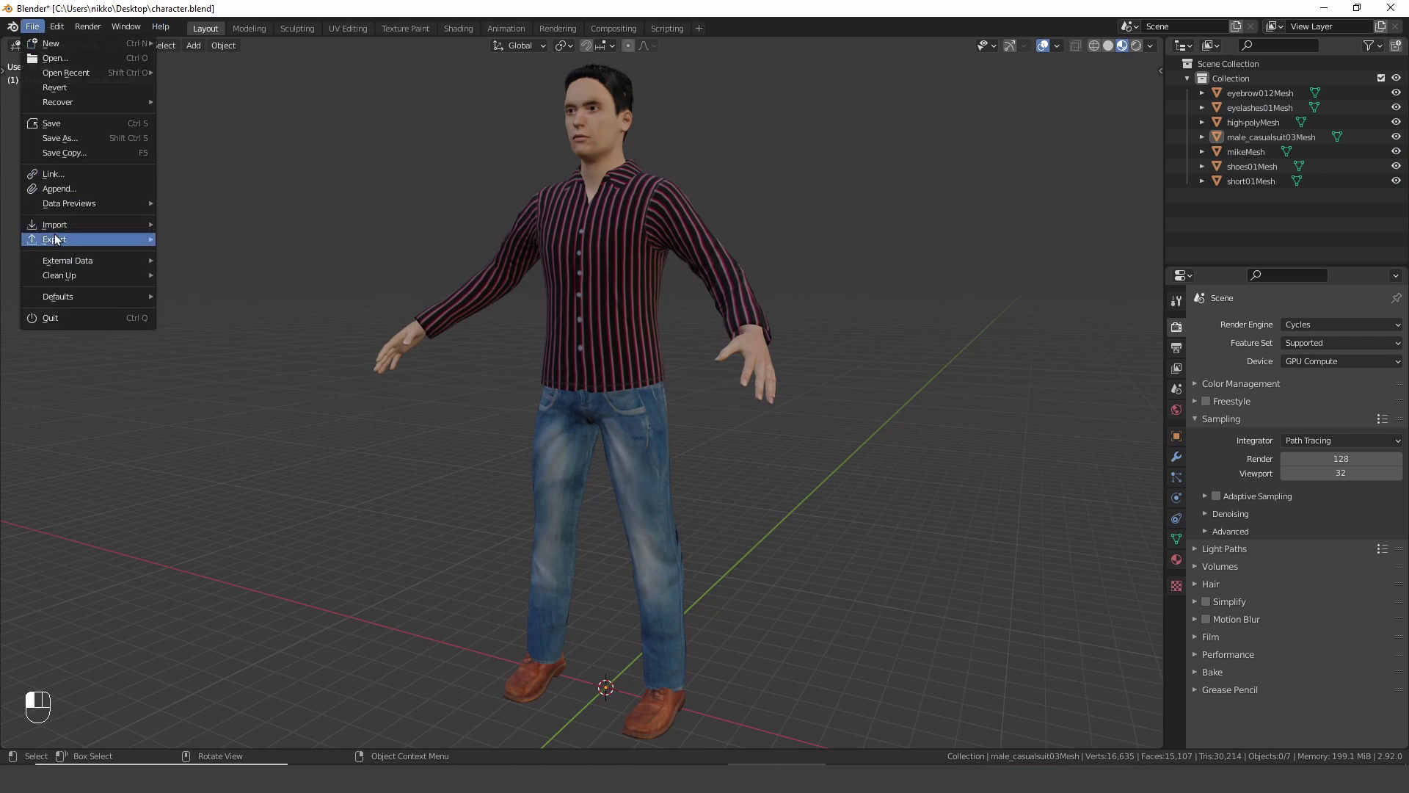
mouse_move(79, 242)
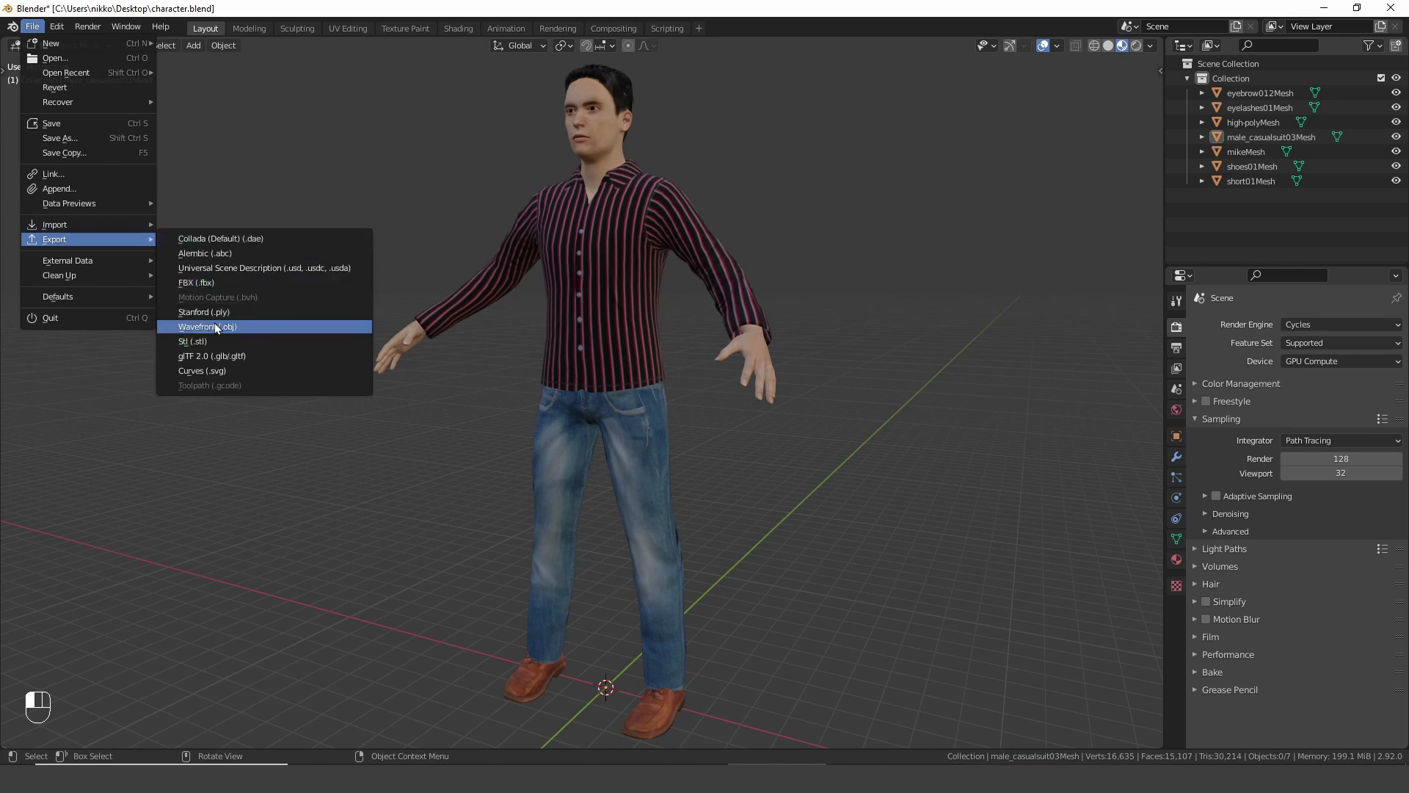
left_click(261, 327)
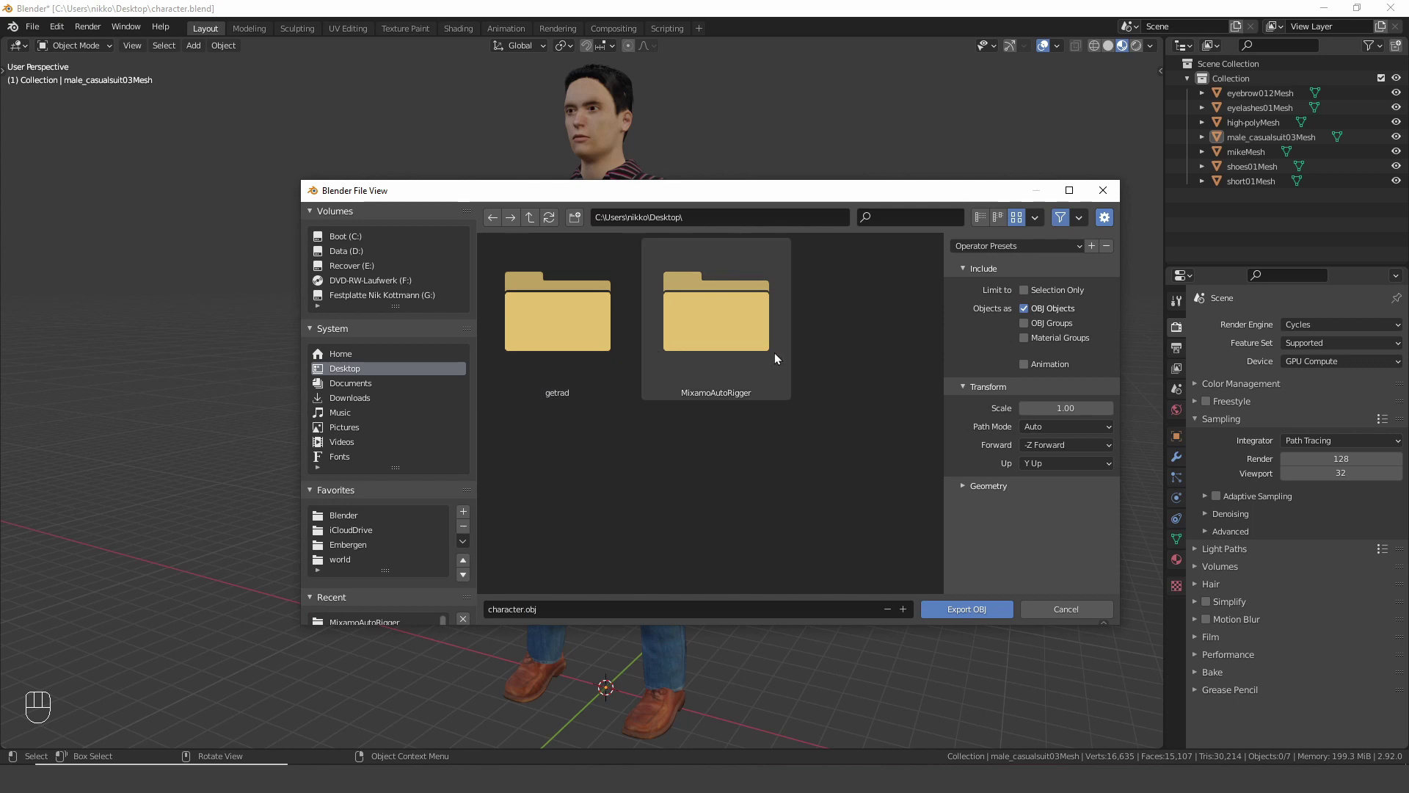
double_click(708, 310)
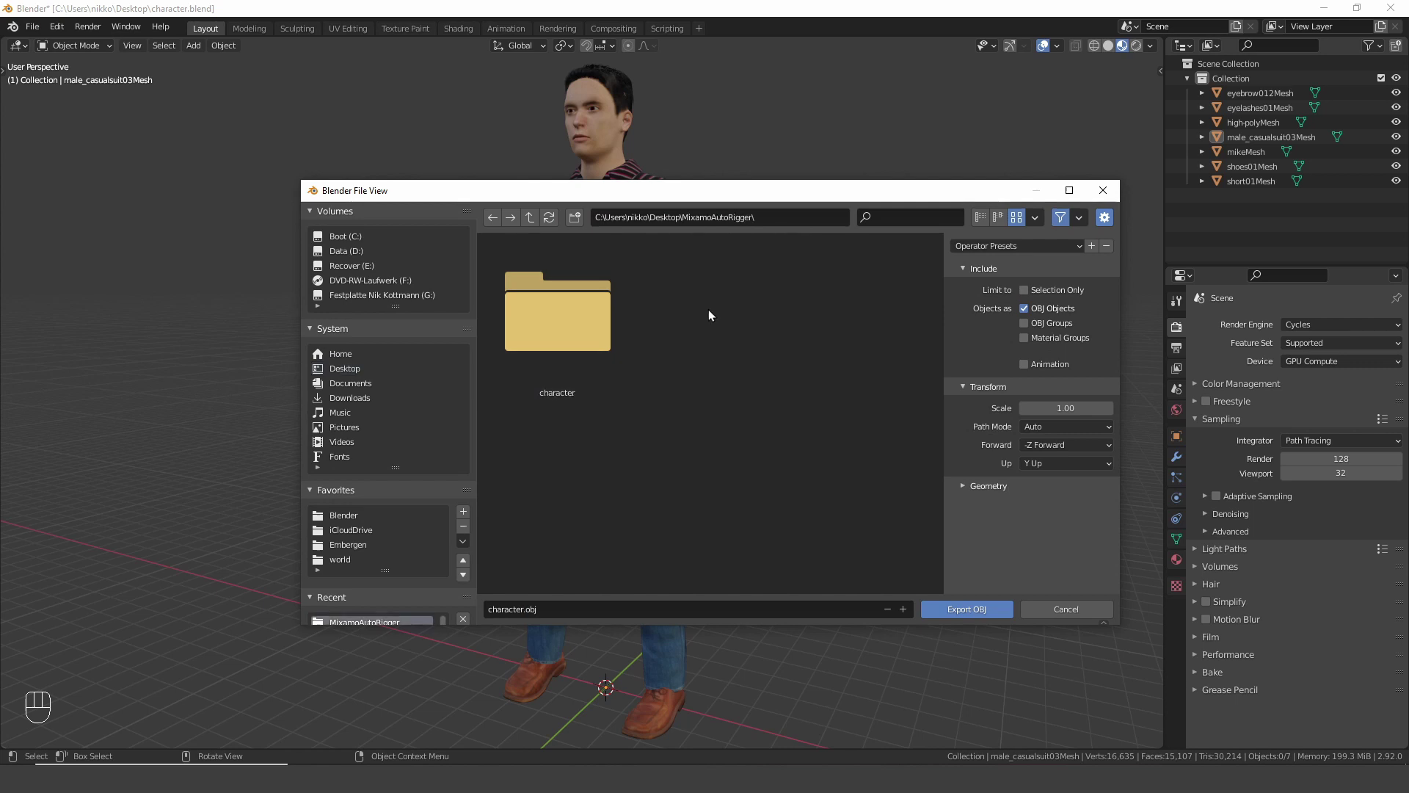
left_click(587, 607)
type("mike")
left_click(669, 504)
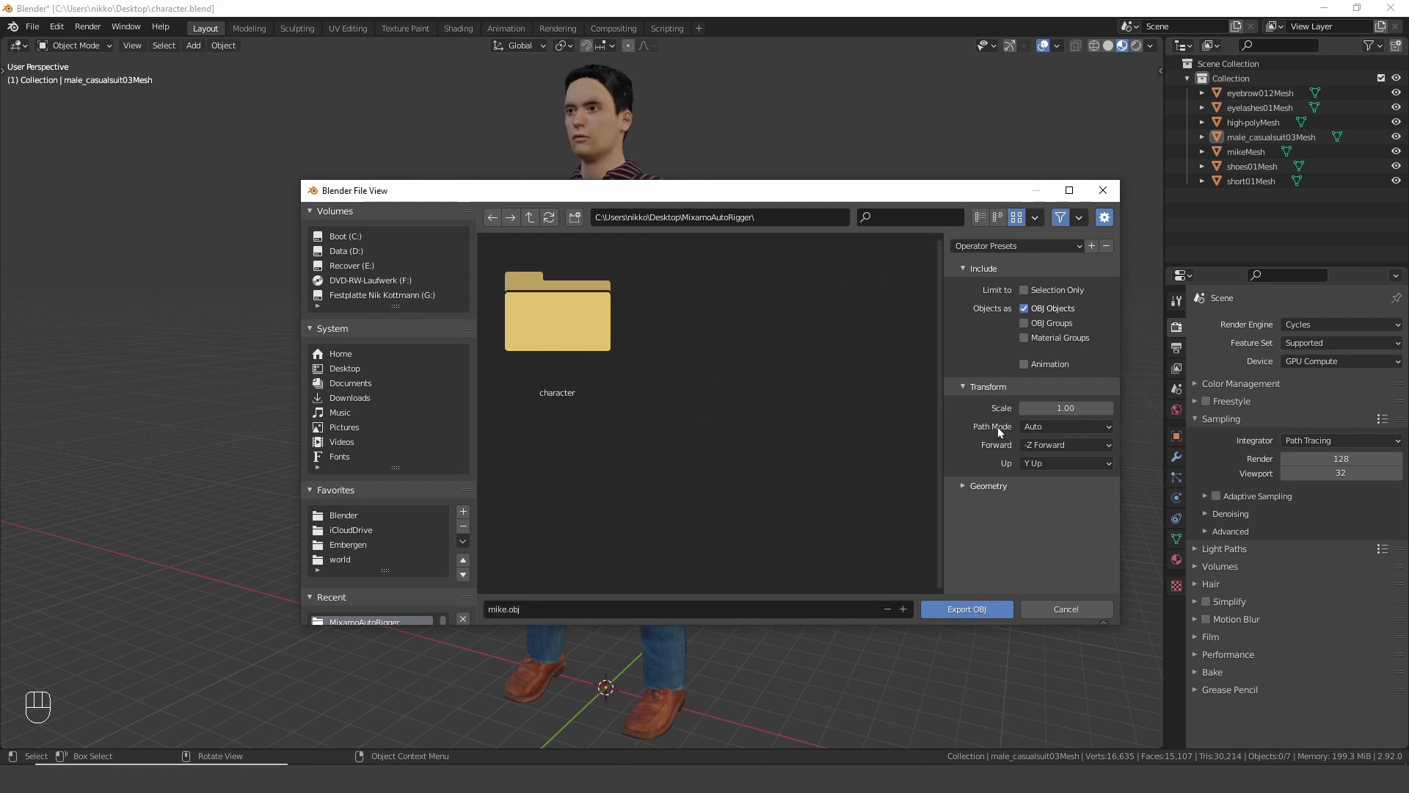
Step: Set Path Mode to Copy so the textures are copied, and export mike.obj
left_click(1073, 426)
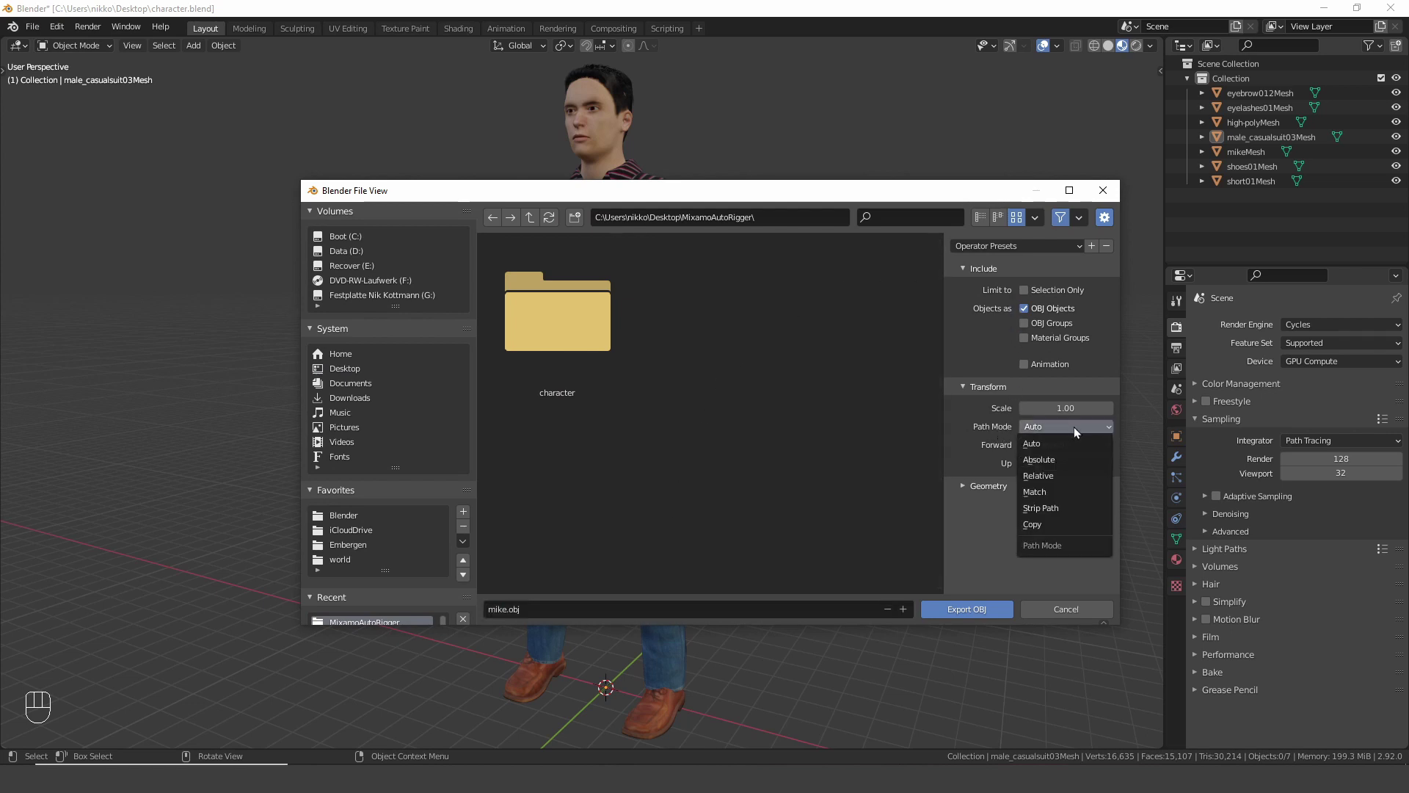
left_click(1063, 523)
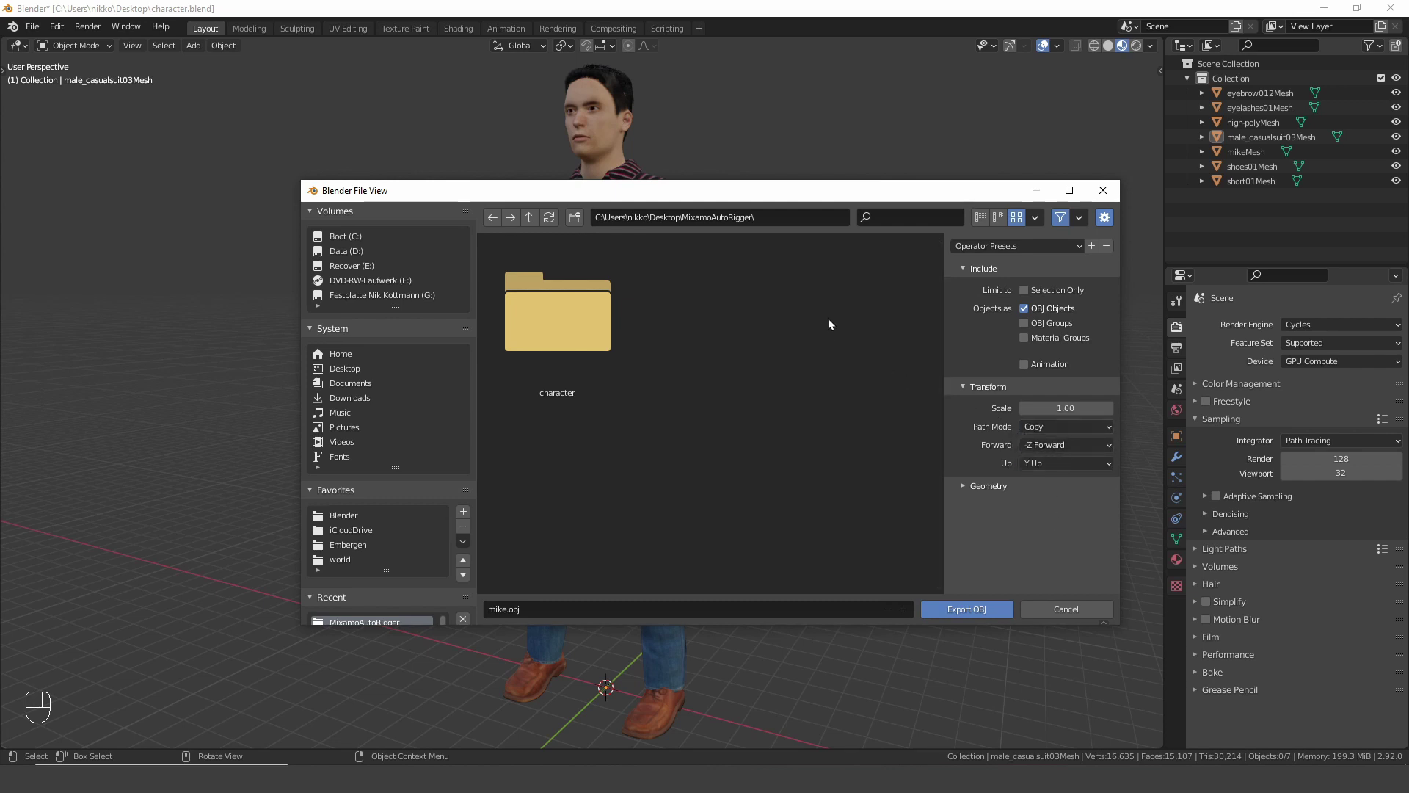
left_click(982, 609)
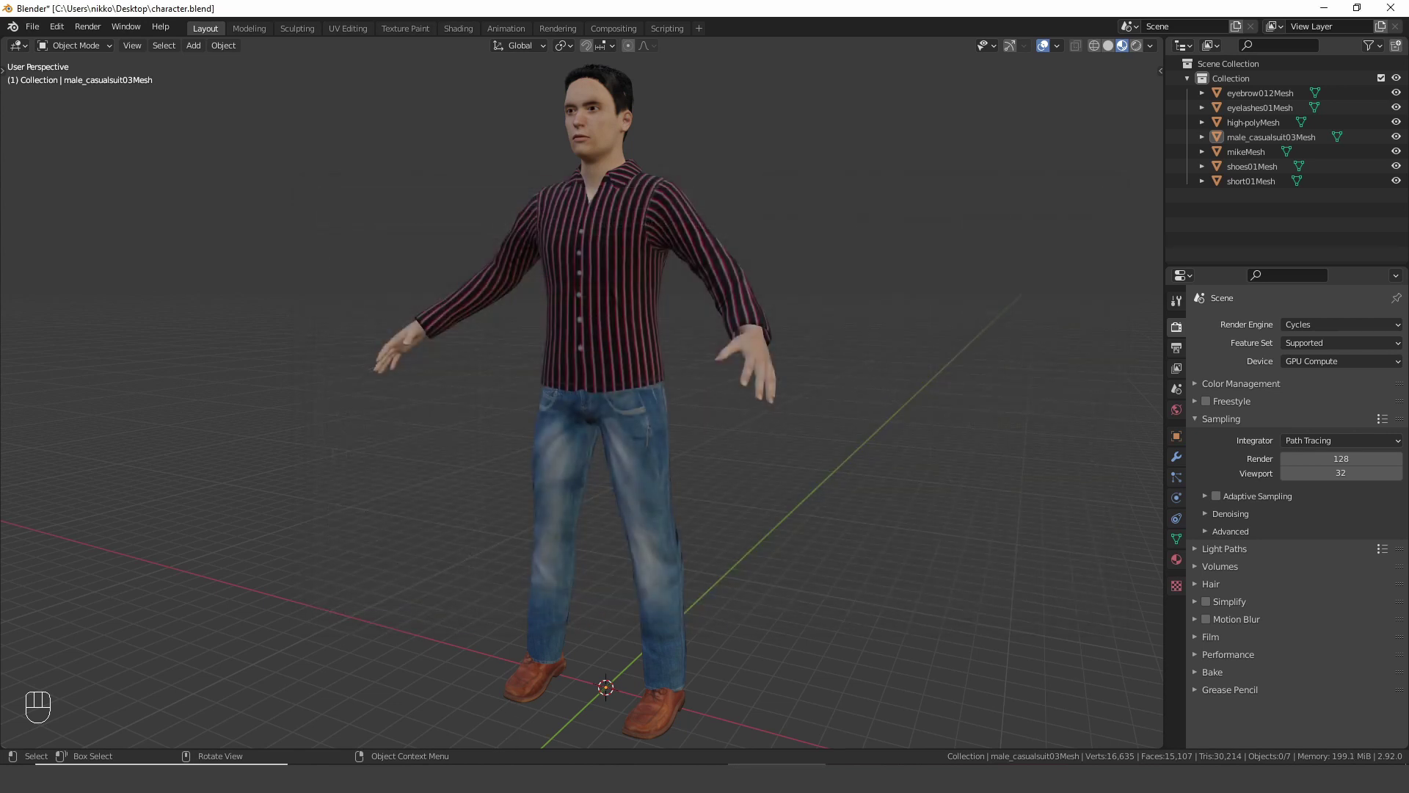
Step: In File Explorer, check the exported mike.obj and brown_eye.png files in MixamoAutoRigger
key("alt+Tab")
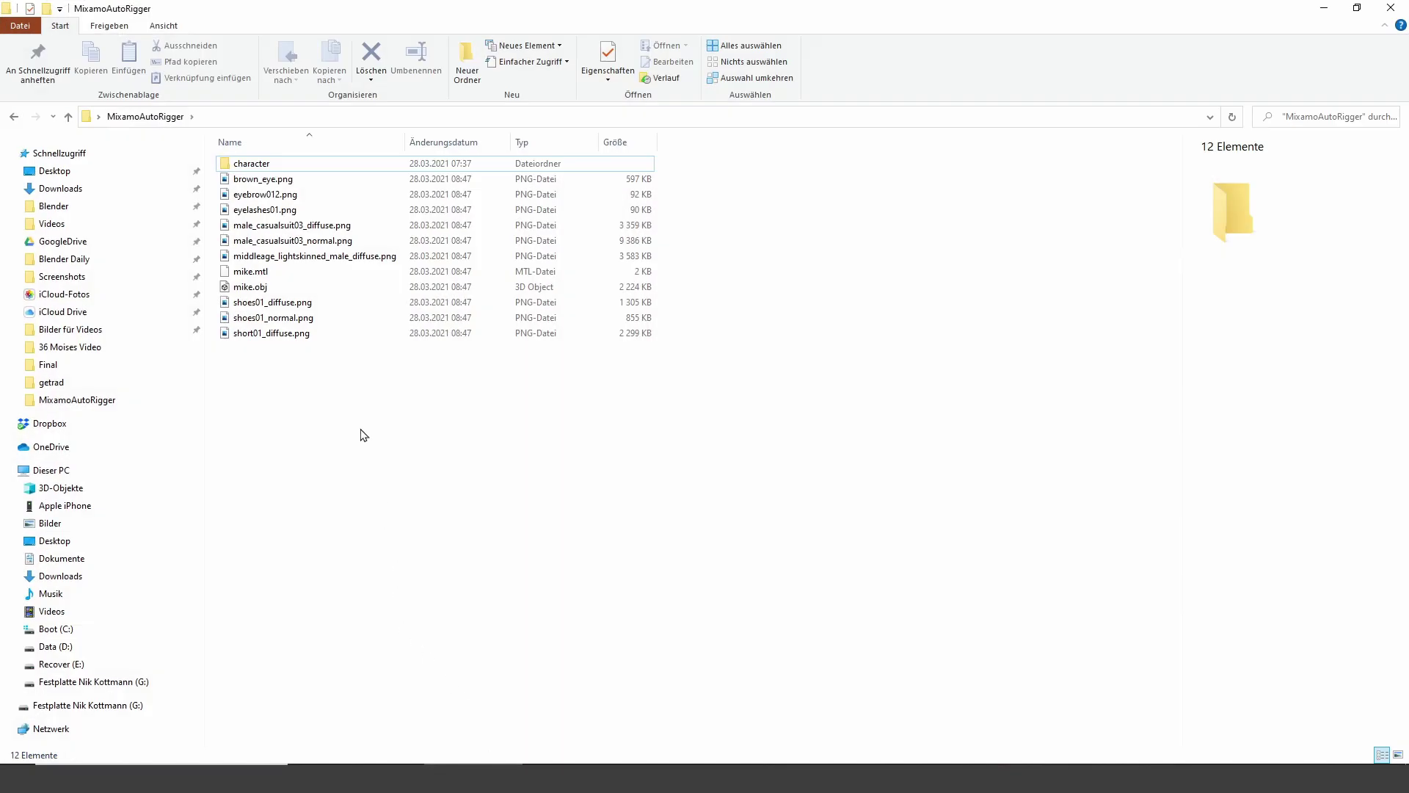
left_click(265, 289)
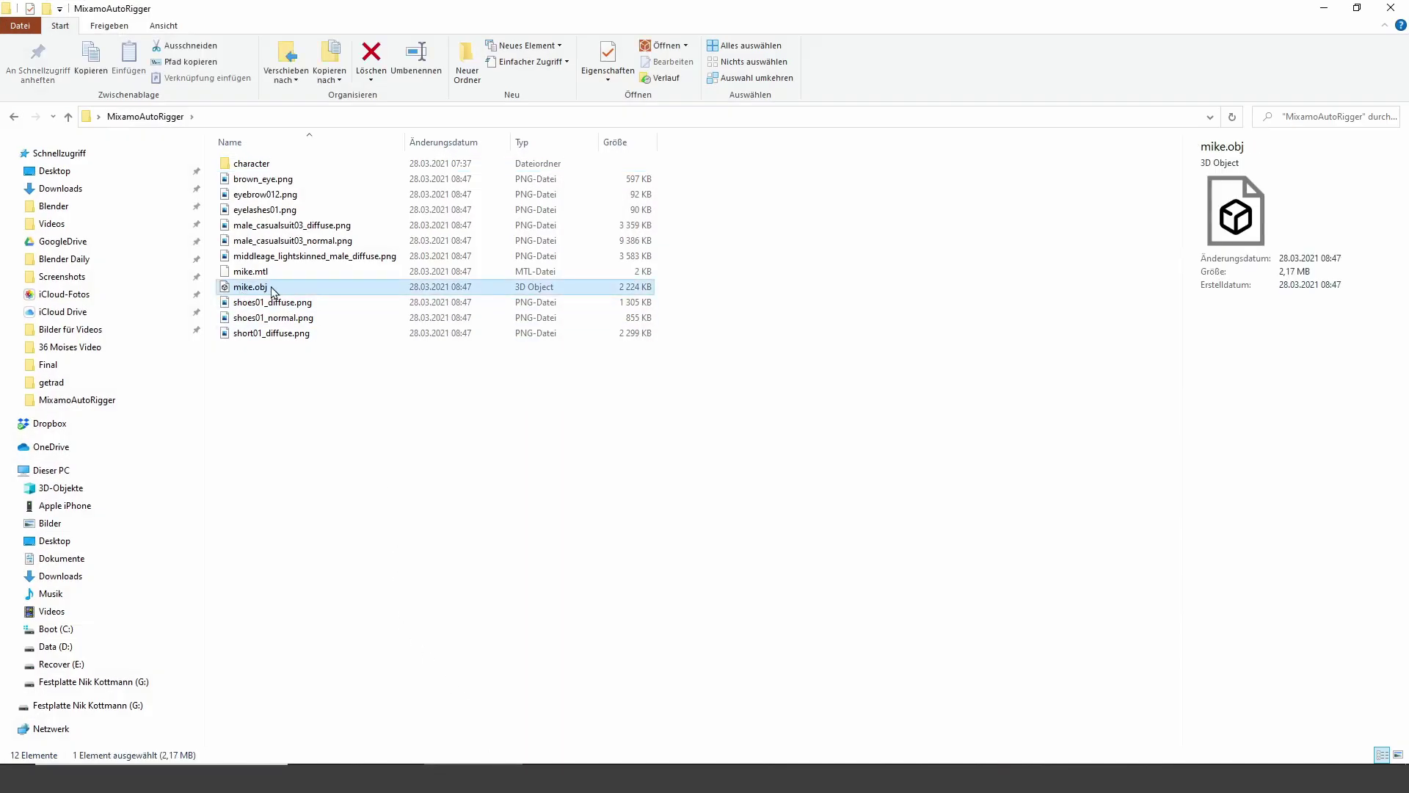
left_click(255, 181)
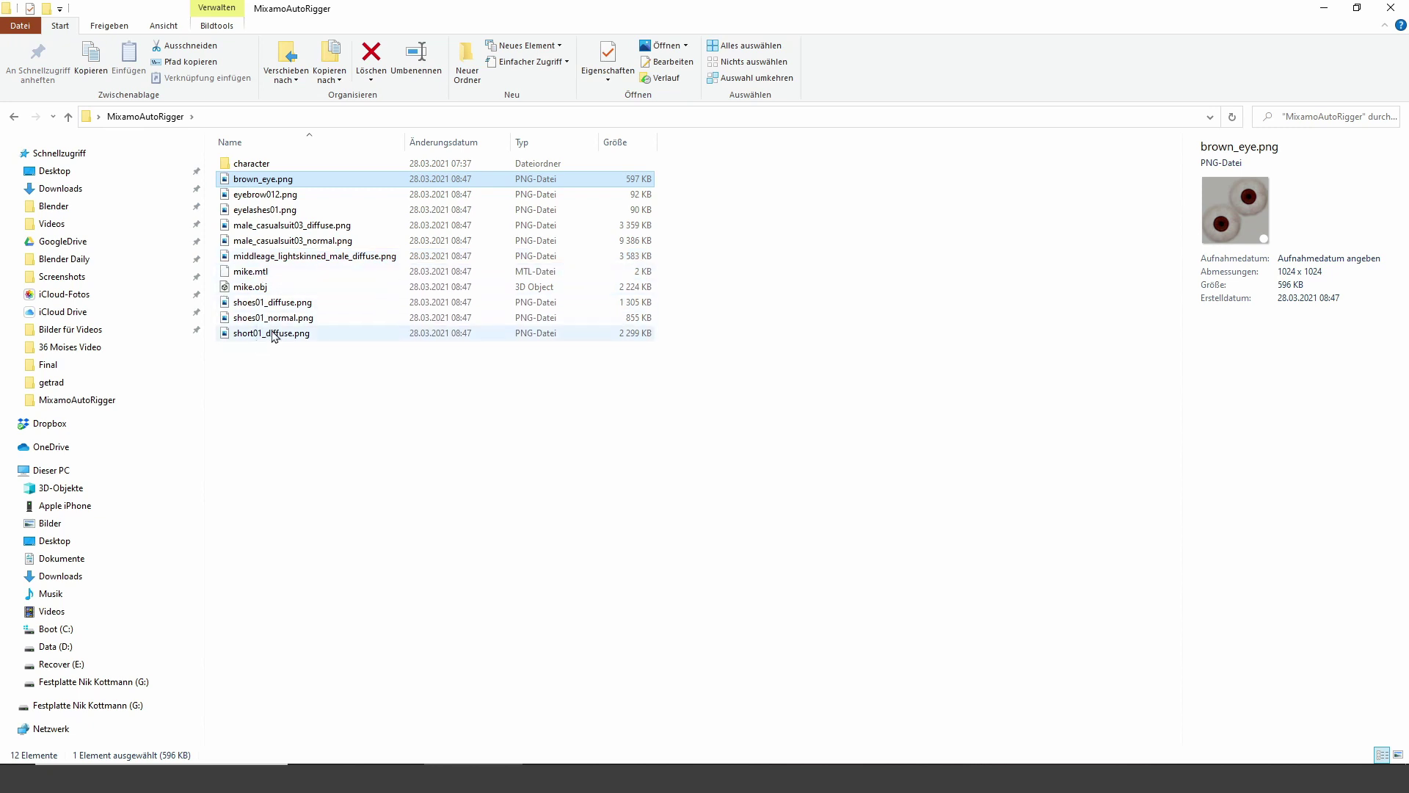
Step: Create a folder named Mike and move all exported model and texture files into it
left_click(468, 60)
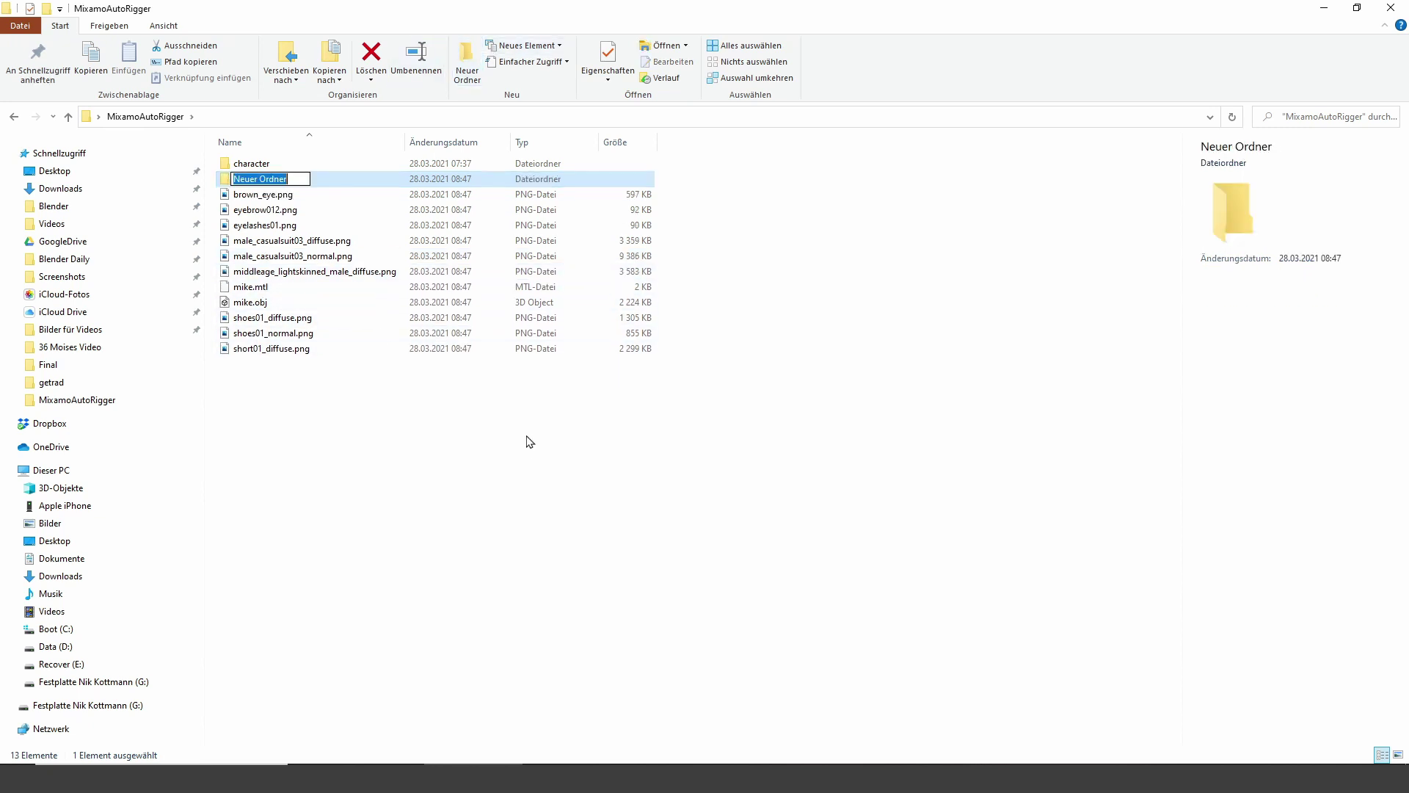
type("Mike")
key("Return")
mouse_move(288, 420)
left_mouse_down()
mouse_move(263, 203)
mouse_move(294, 195)
mouse_move(279, 182)
left_mouse_up()
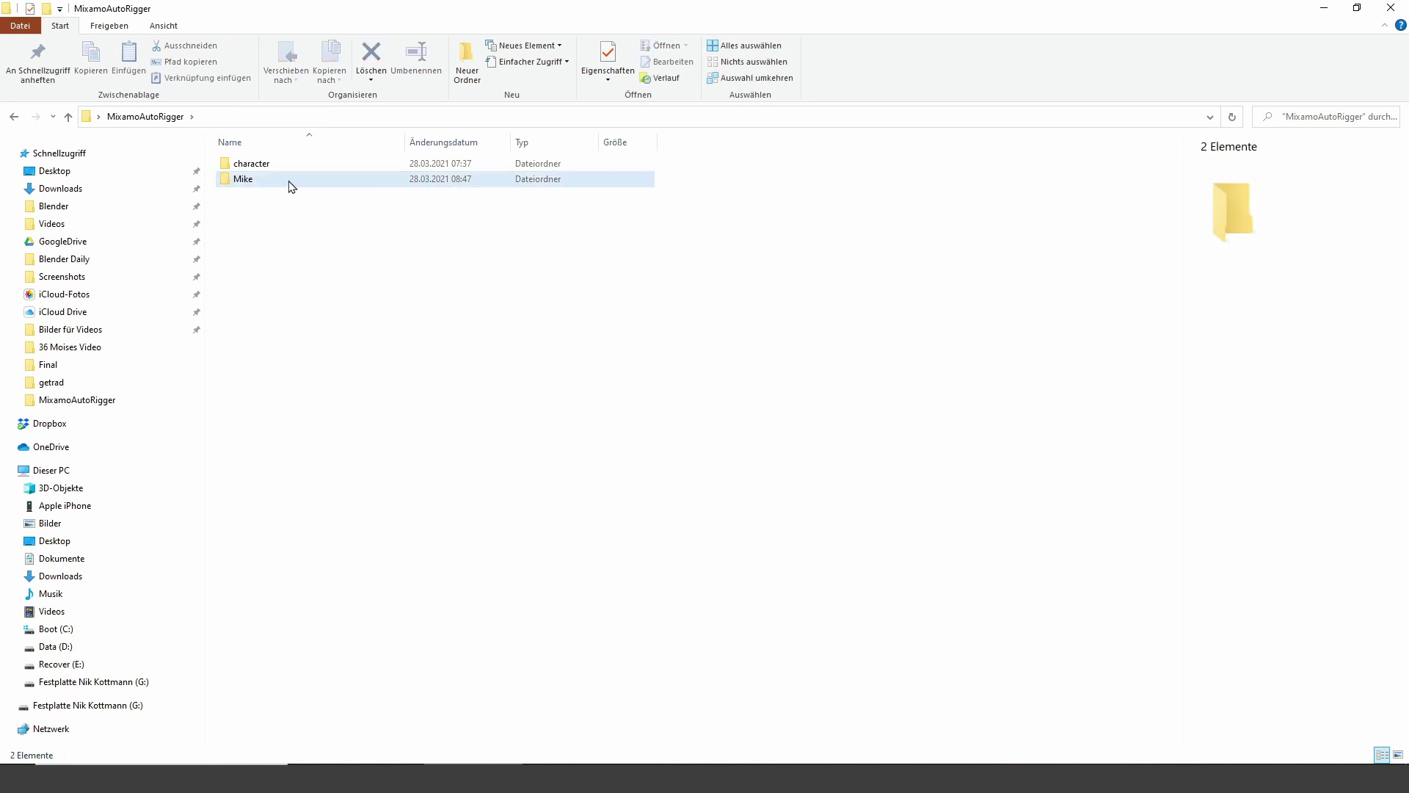
left_click(303, 185)
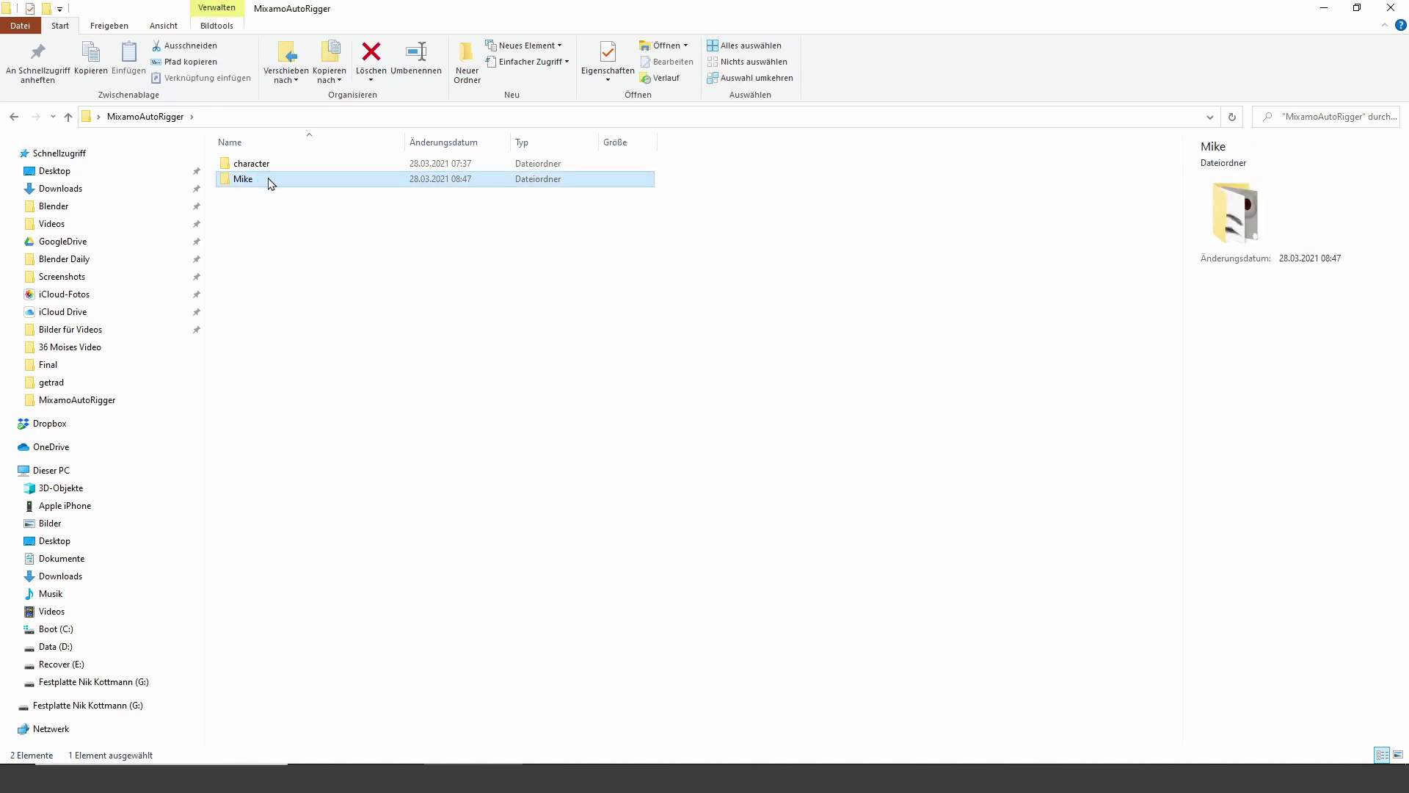
Step: Compress the Mike folder into Mike.zip using 7-Zip
double_click(276, 179)
right_click(276, 179)
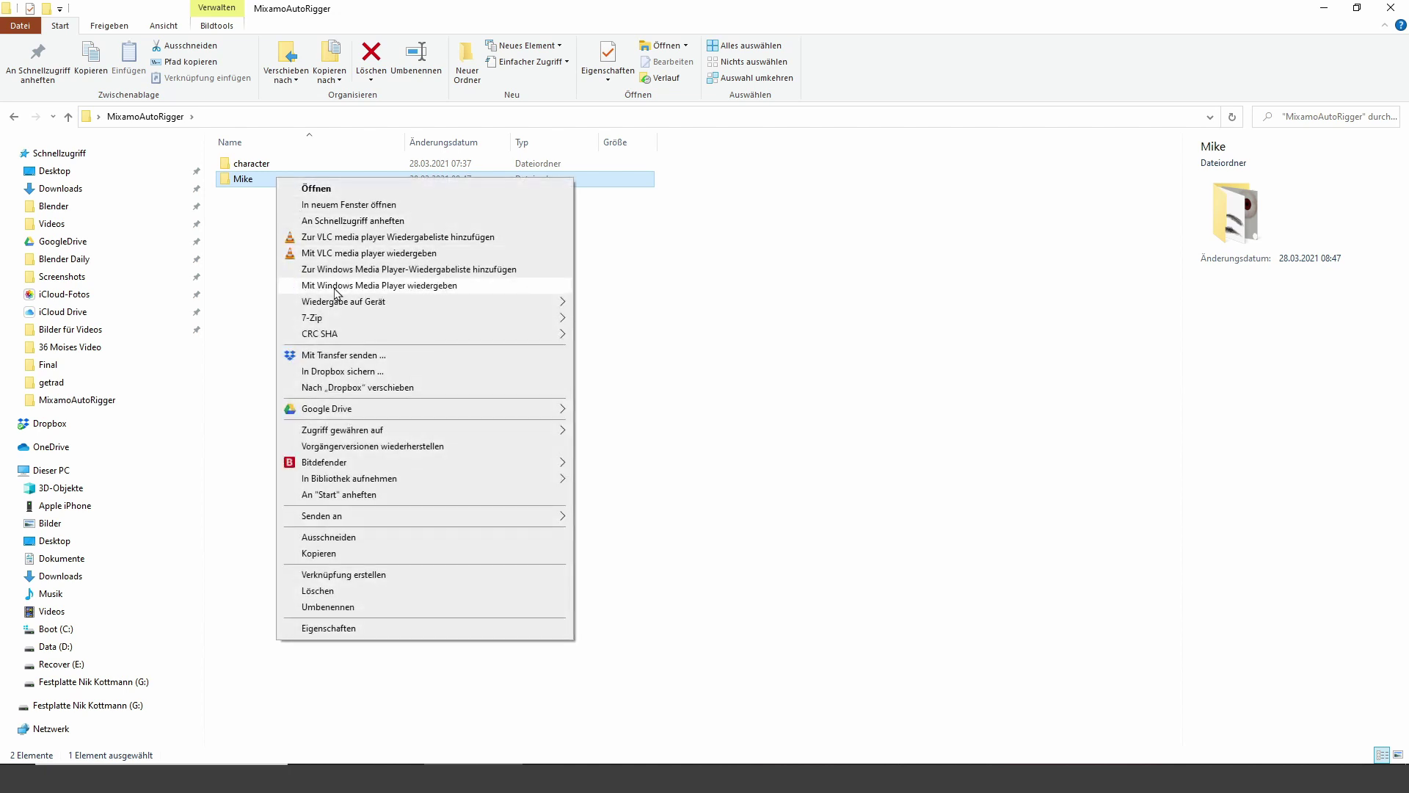
mouse_move(526, 320)
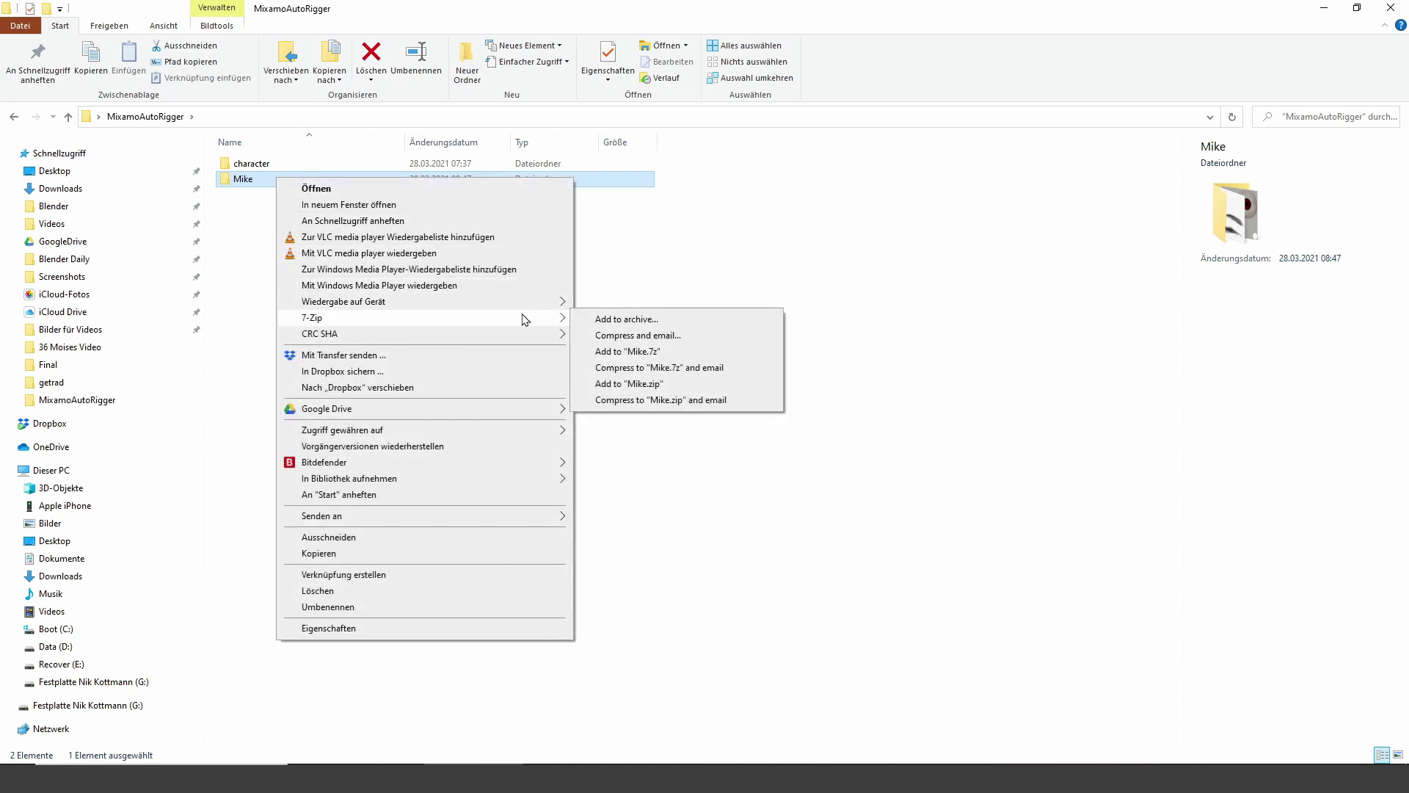
left_click(636, 400)
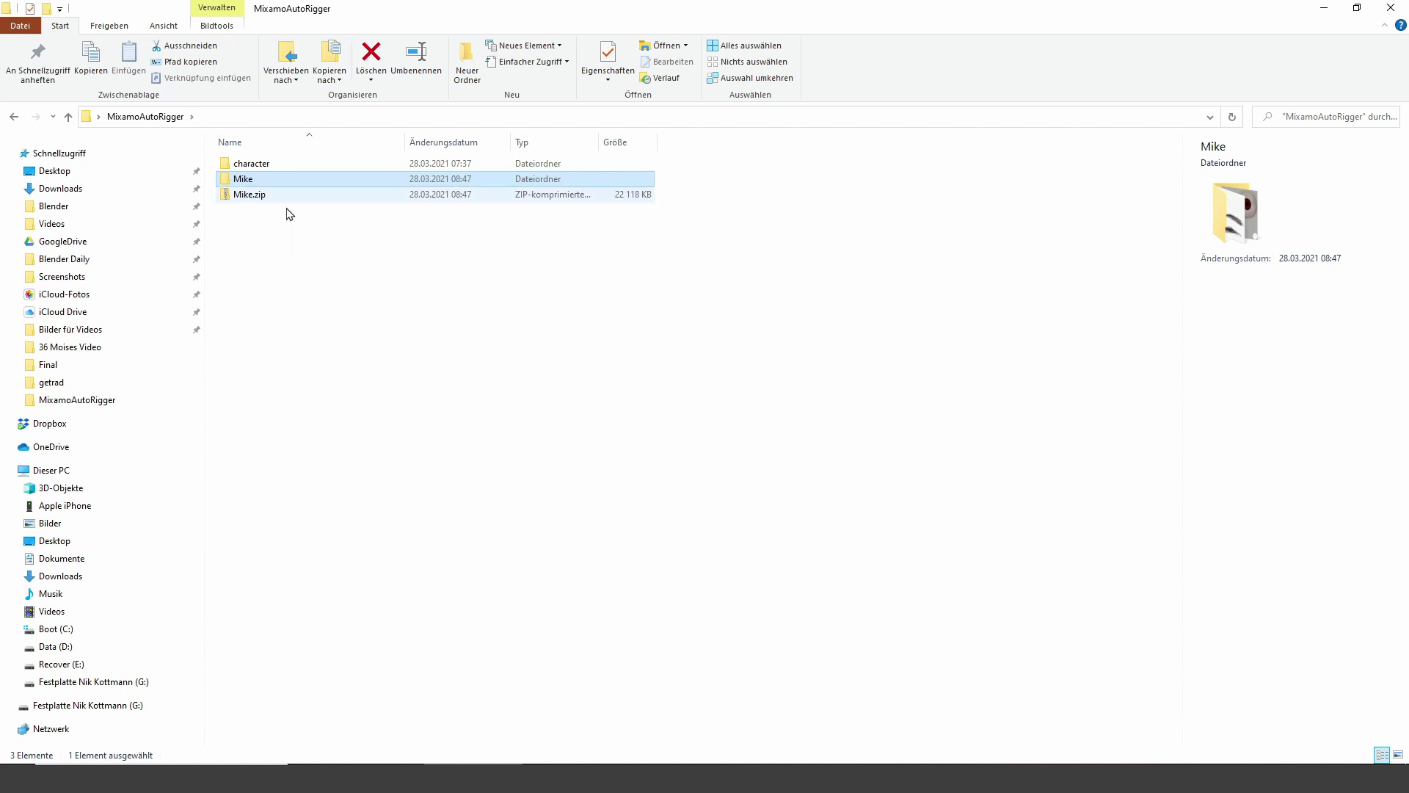
Step: Select the new Mike.zip, return to the Mixamo page and choose Upload Character
left_click(292, 195)
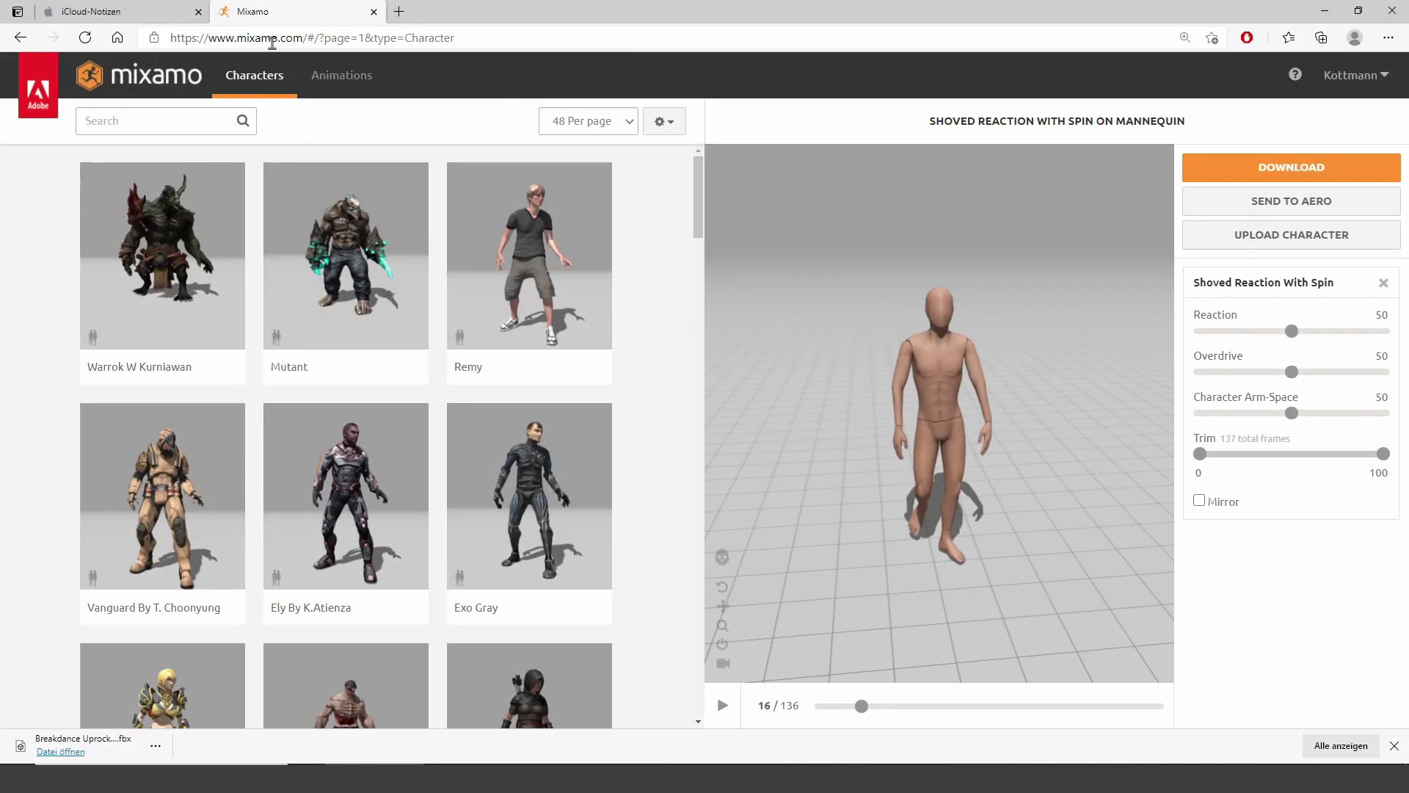
key("ctrl+l")
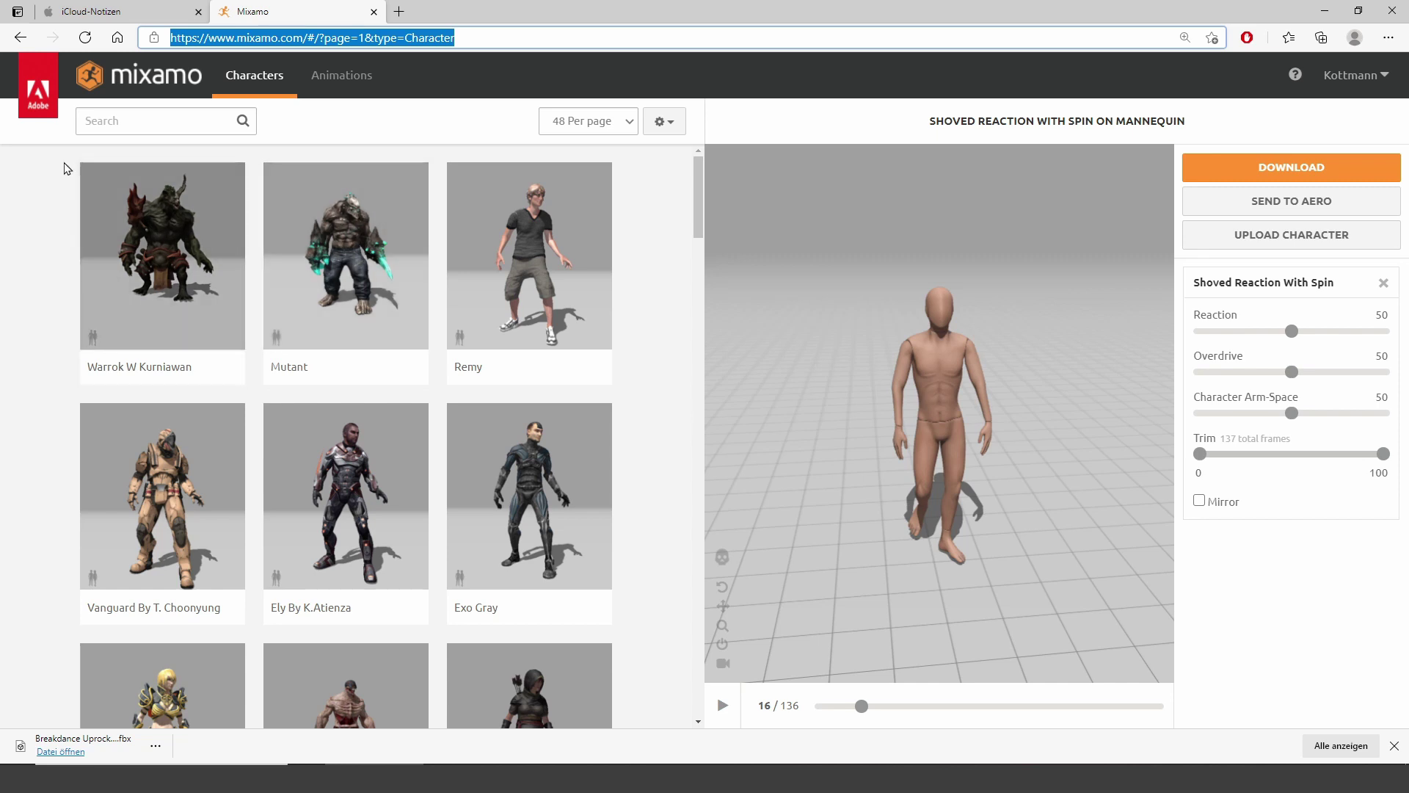
left_click(46, 177)
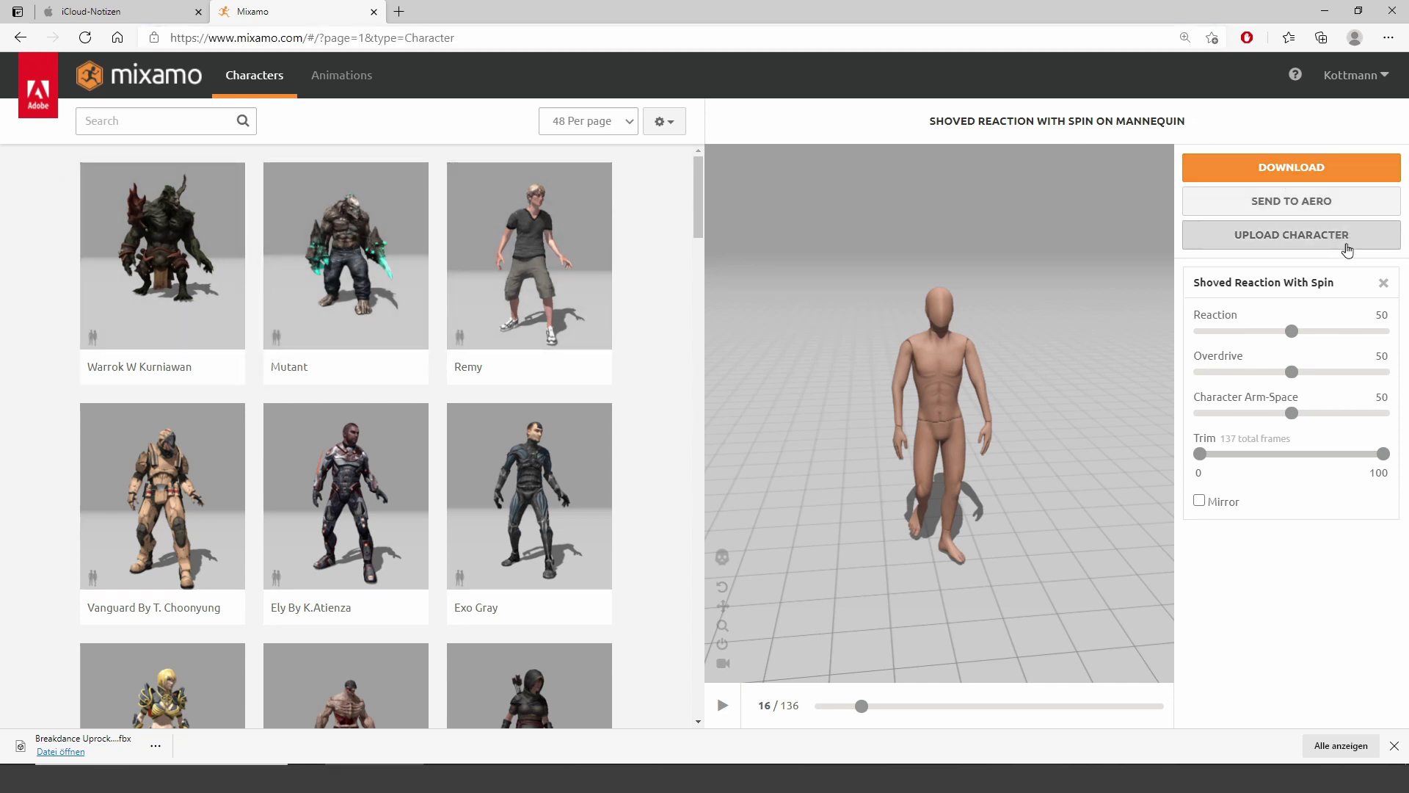
left_click(1347, 237)
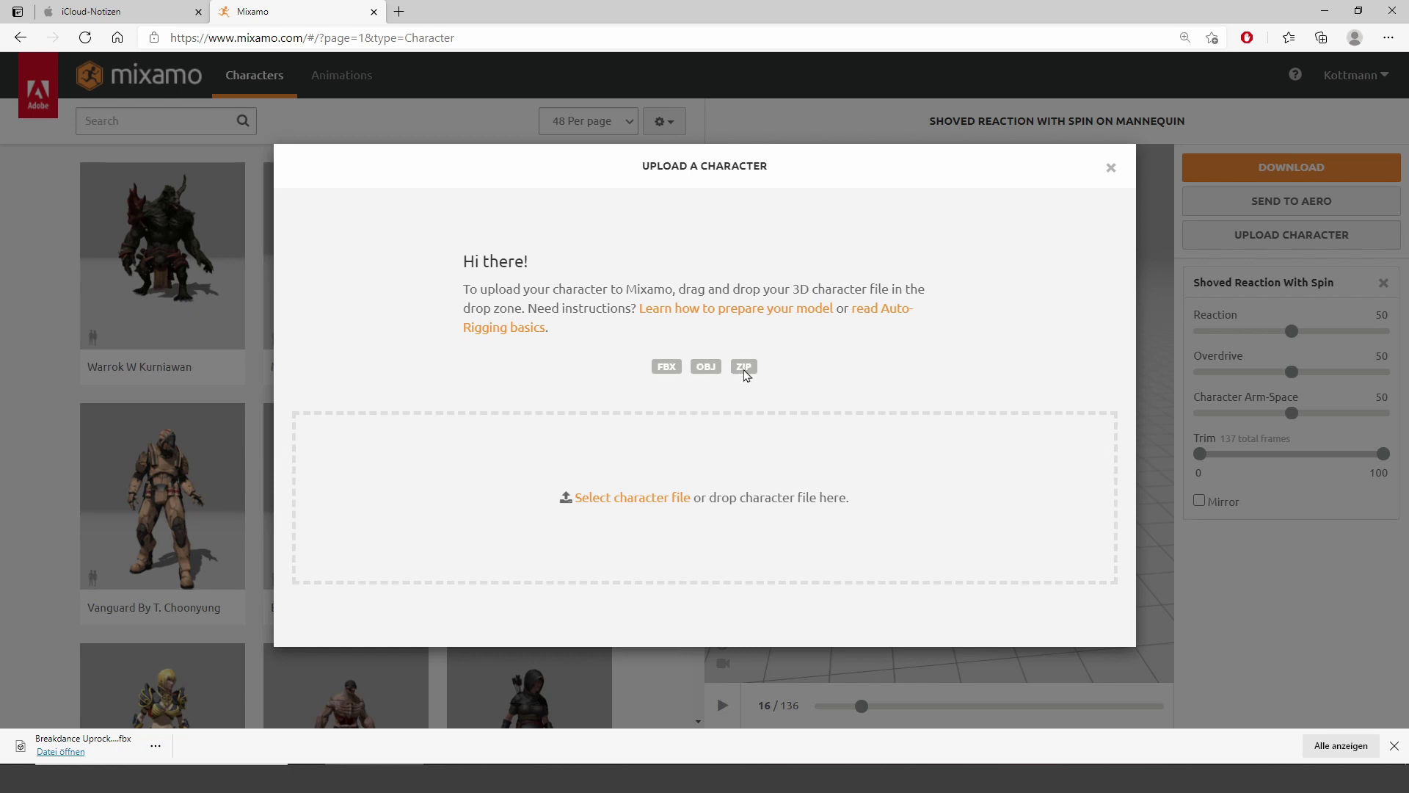
Step: Upload Mike.zip as the character file to Mixamo
left_click(654, 498)
left_click(453, 286)
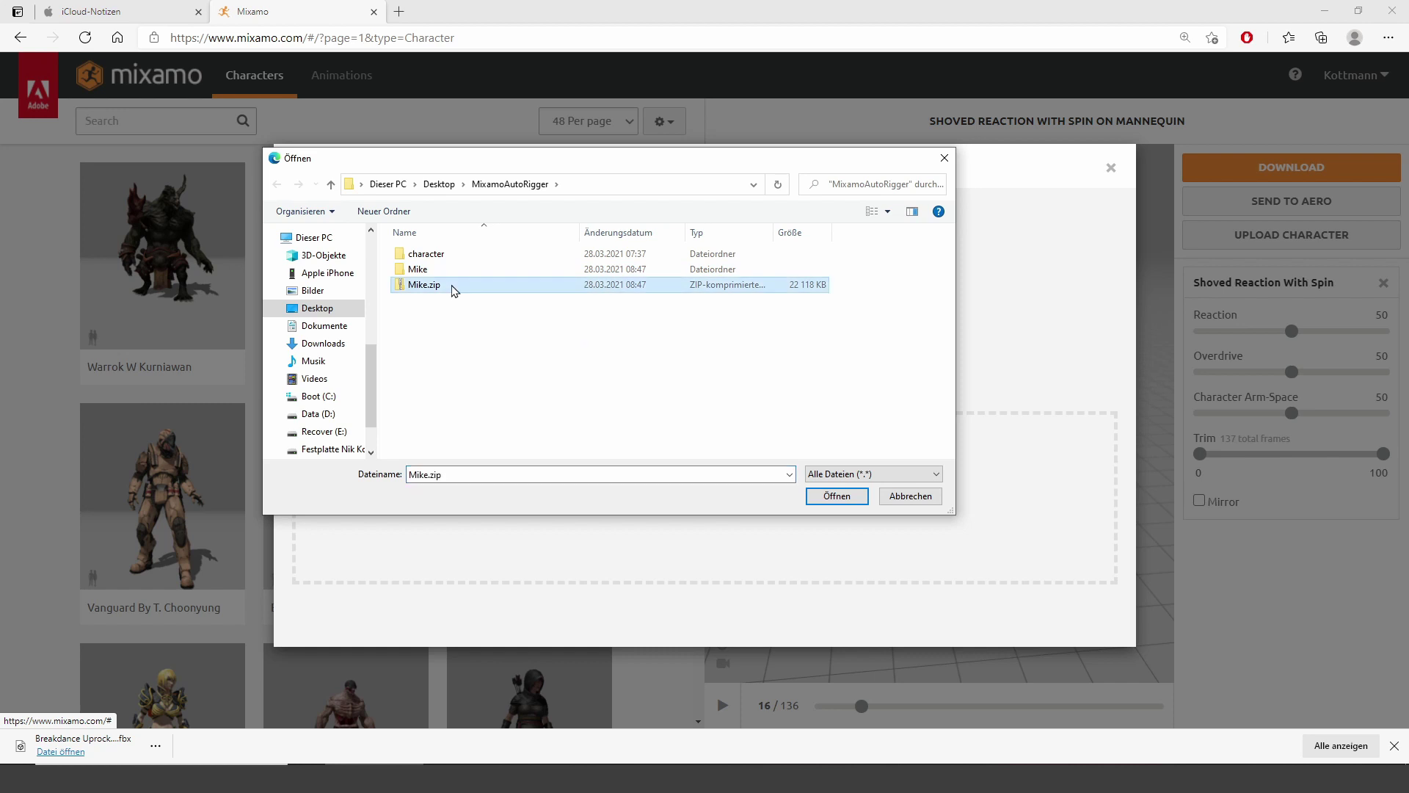
left_click(843, 497)
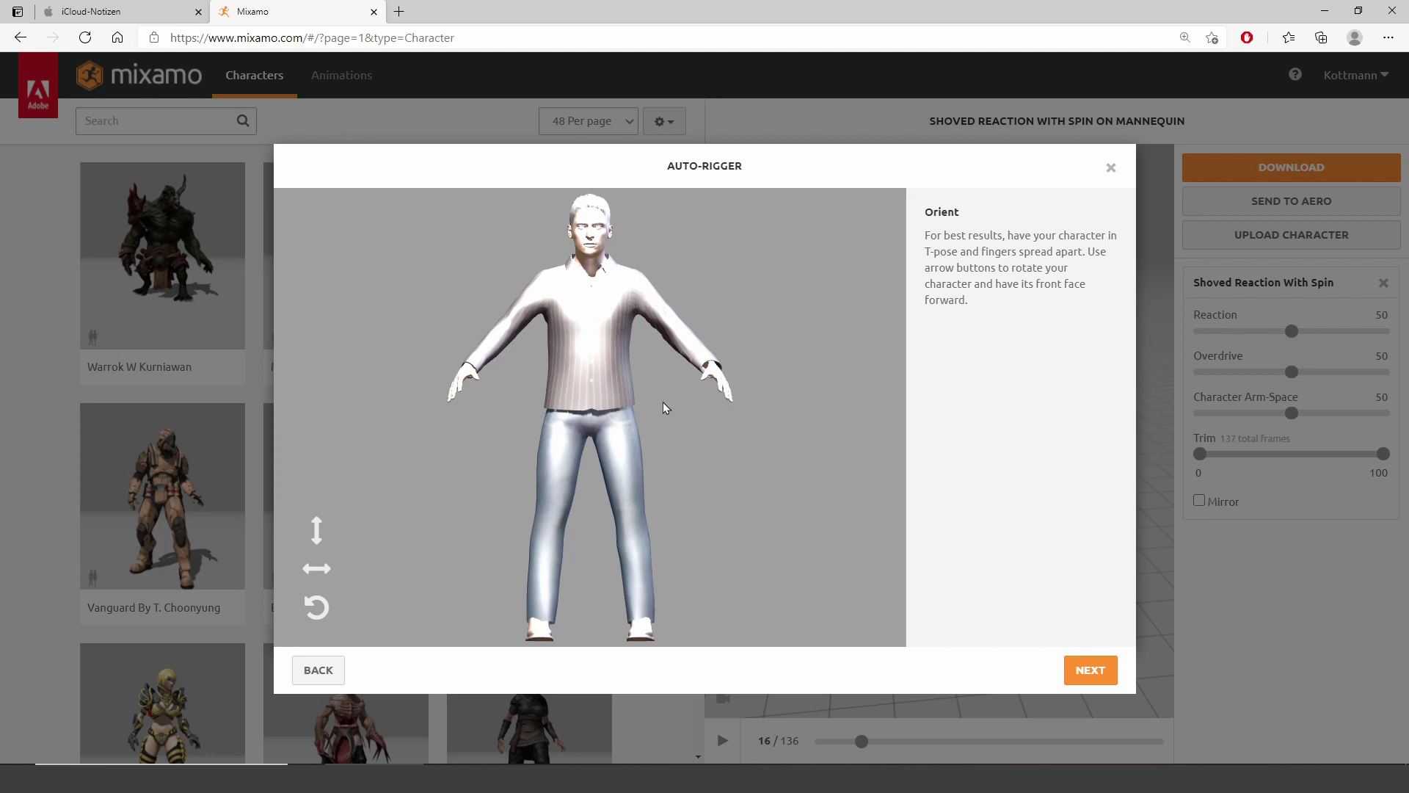
Step: Rotate the character on the X and Y axes until it stands upright facing forward
left_click(317, 538)
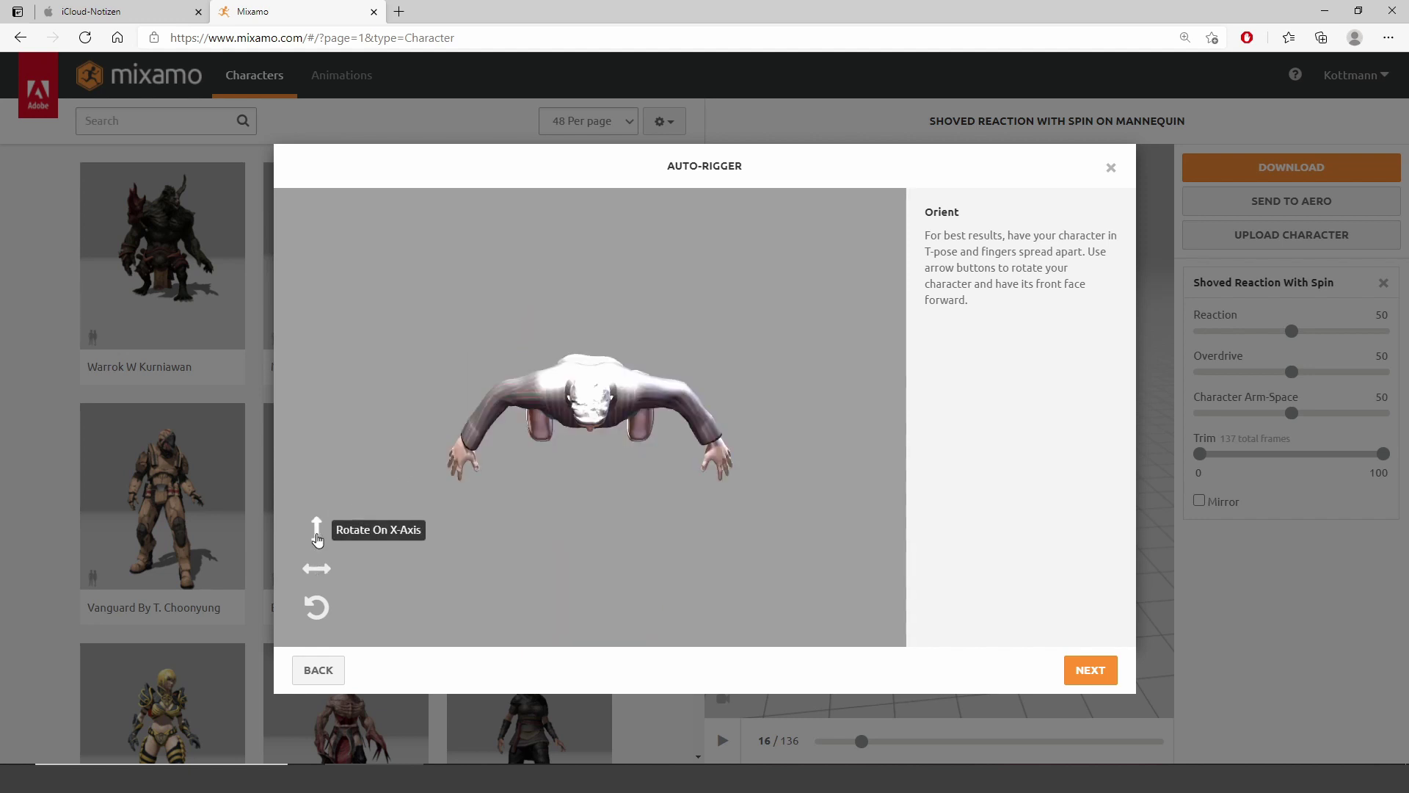
left_click(317, 538)
left_click(318, 576)
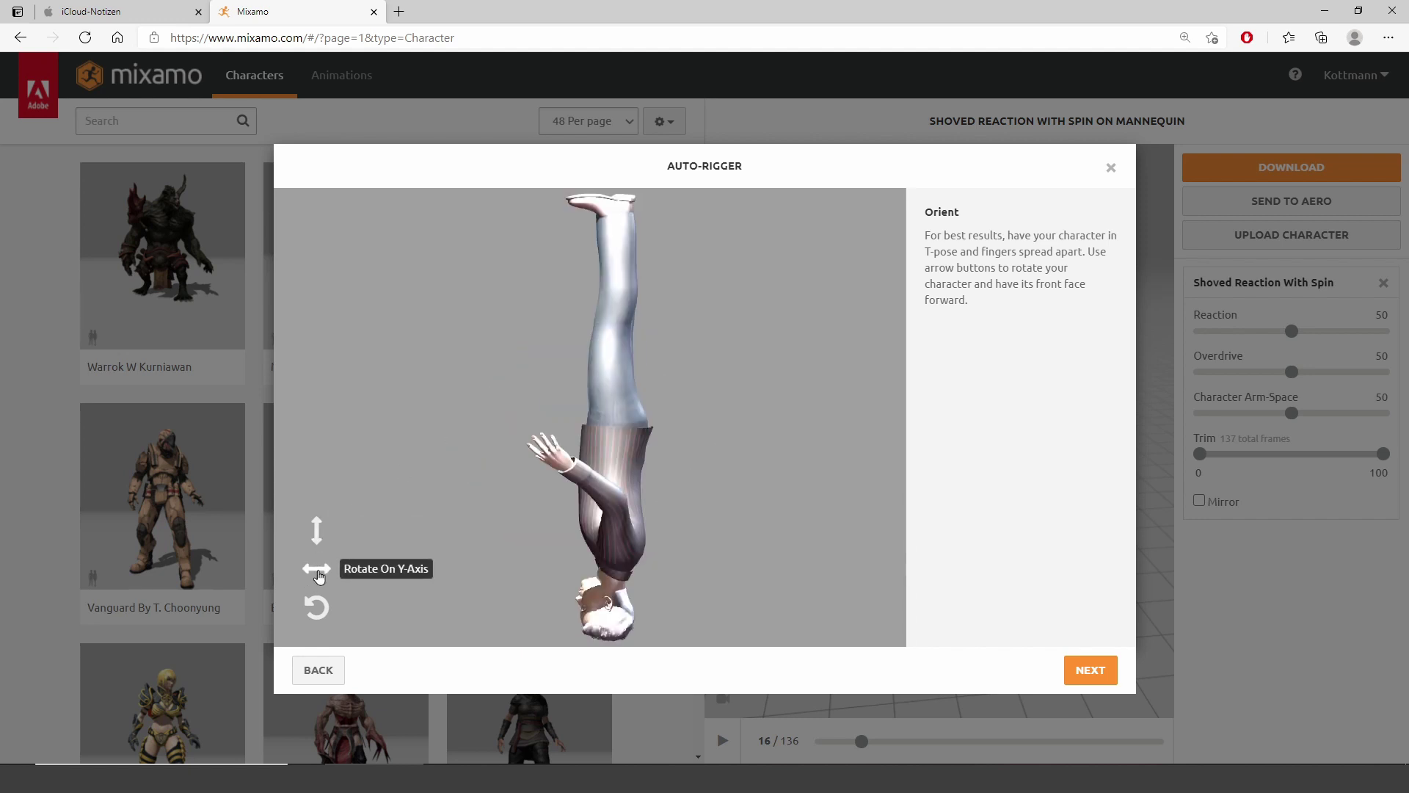
left_click(318, 576)
left_click(317, 606)
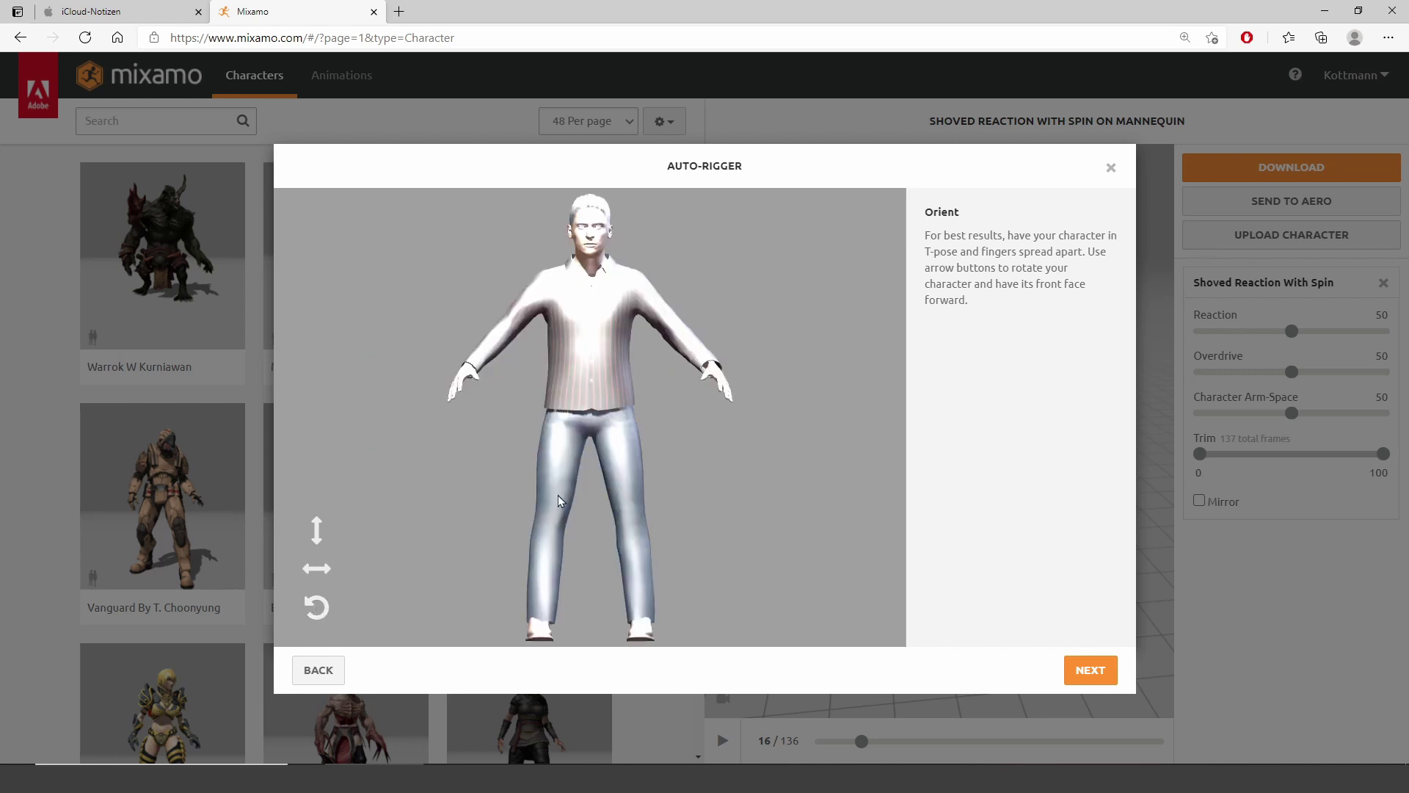
Step: Place the chin, wrist, elbow, knee and groin markers on the character
left_click(1090, 670)
mouse_move(375, 419)
left_mouse_down()
mouse_move(526, 369)
mouse_move(593, 376)
mouse_move(589, 253)
left_mouse_up()
left_click_drag(389, 475, 476, 371)
mouse_move(388, 515)
left_mouse_down()
mouse_move(445, 510)
mouse_move(511, 331)
left_mouse_up()
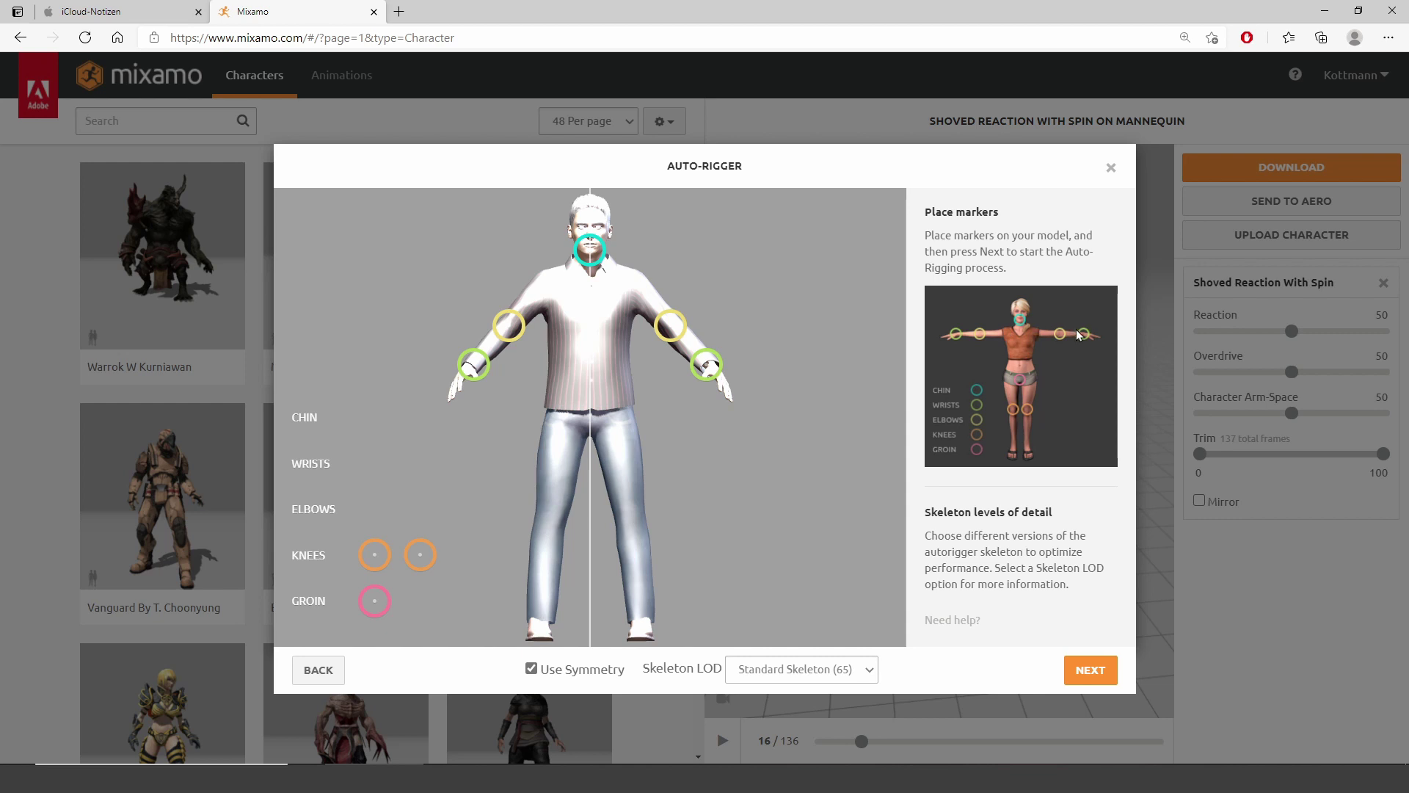
mouse_move(375, 555)
left_mouse_down()
mouse_move(447, 491)
mouse_move(554, 529)
left_mouse_up()
mouse_move(384, 608)
left_mouse_down()
mouse_move(534, 460)
mouse_move(607, 456)
mouse_move(591, 433)
left_mouse_up()
Step: Adjust the right knee marker, re-enable symmetry, and keep Standard Skeleton (65) as the LOD
left_click(531, 668)
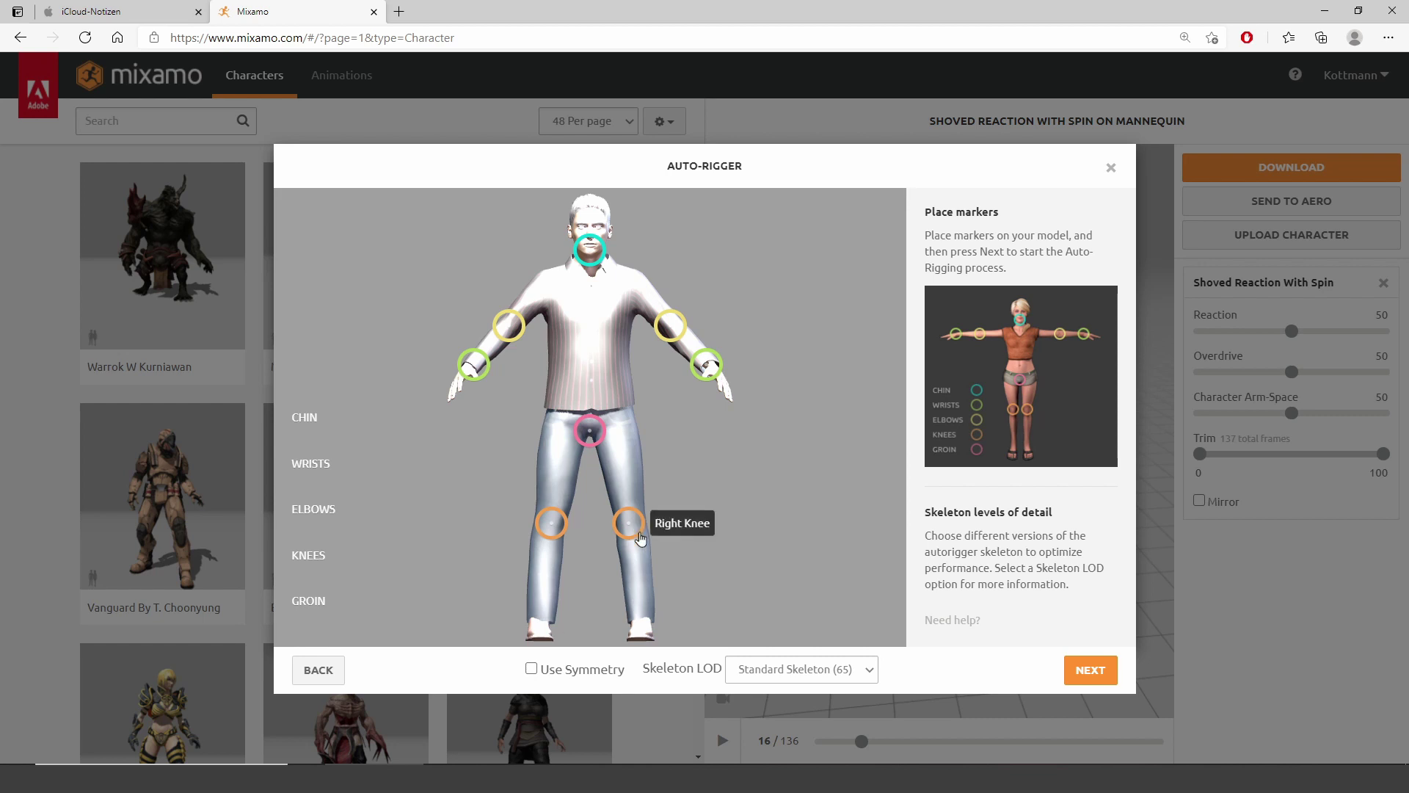
mouse_move(630, 525)
left_mouse_down()
mouse_move(704, 510)
mouse_move(702, 524)
mouse_move(649, 506)
mouse_move(635, 528)
left_mouse_up()
left_click(531, 669)
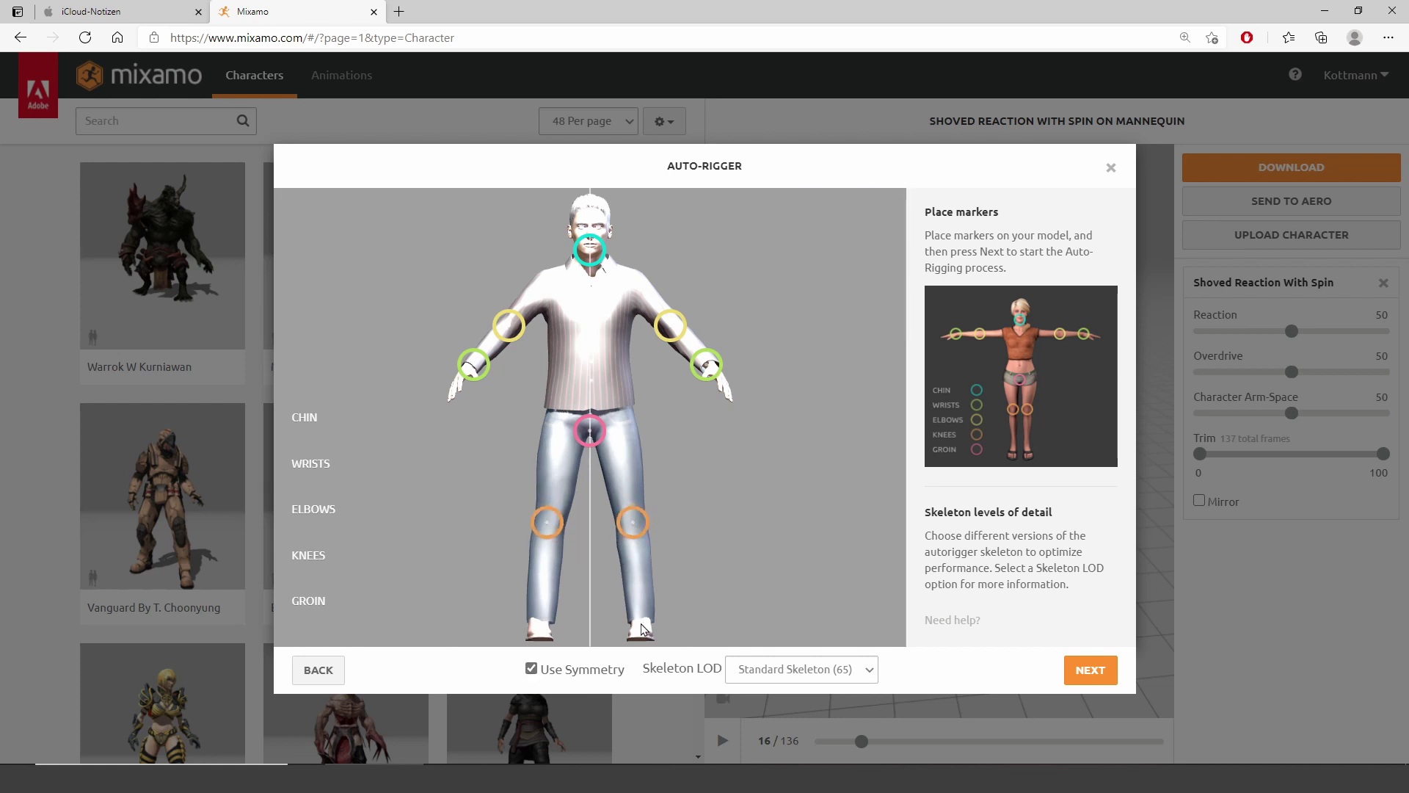
left_click(867, 676)
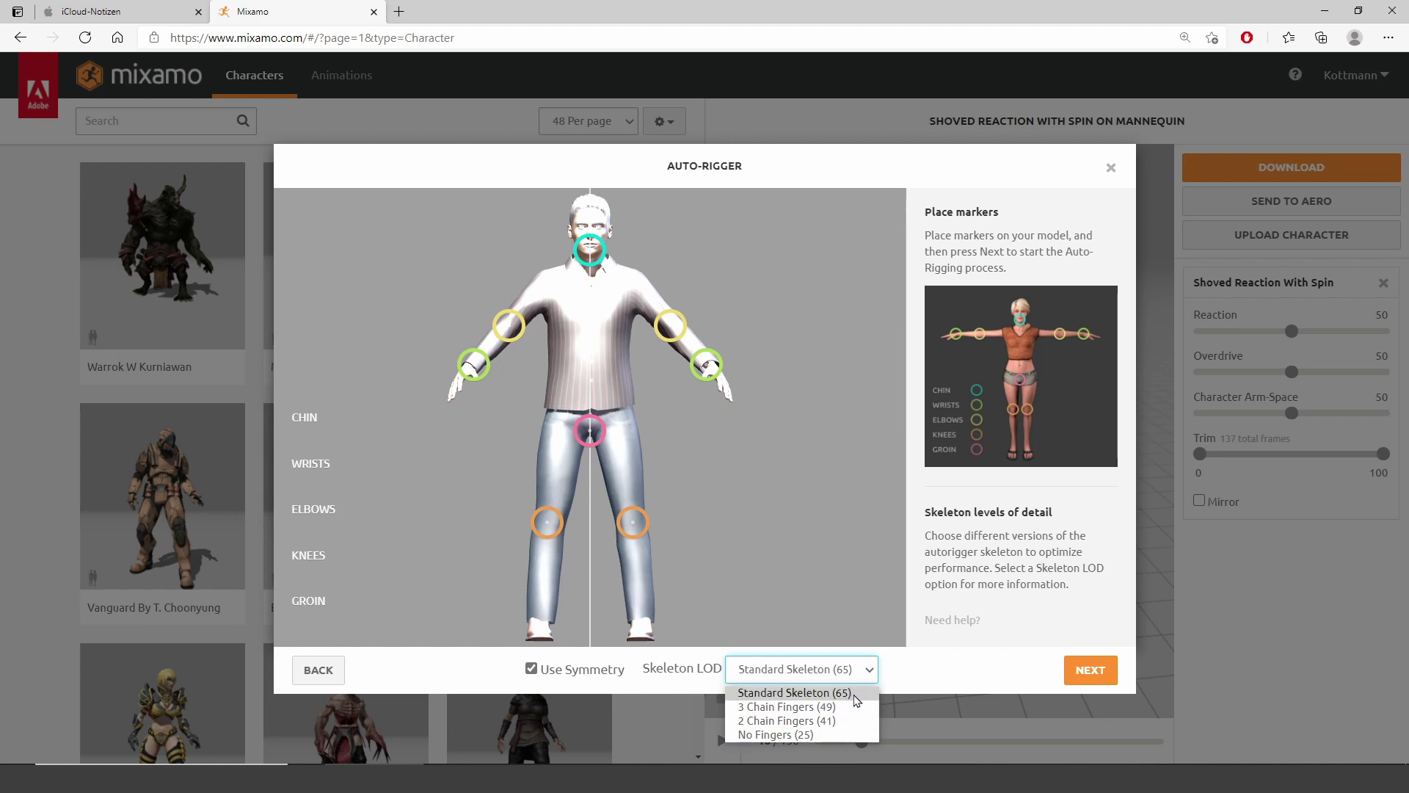
left_click(853, 694)
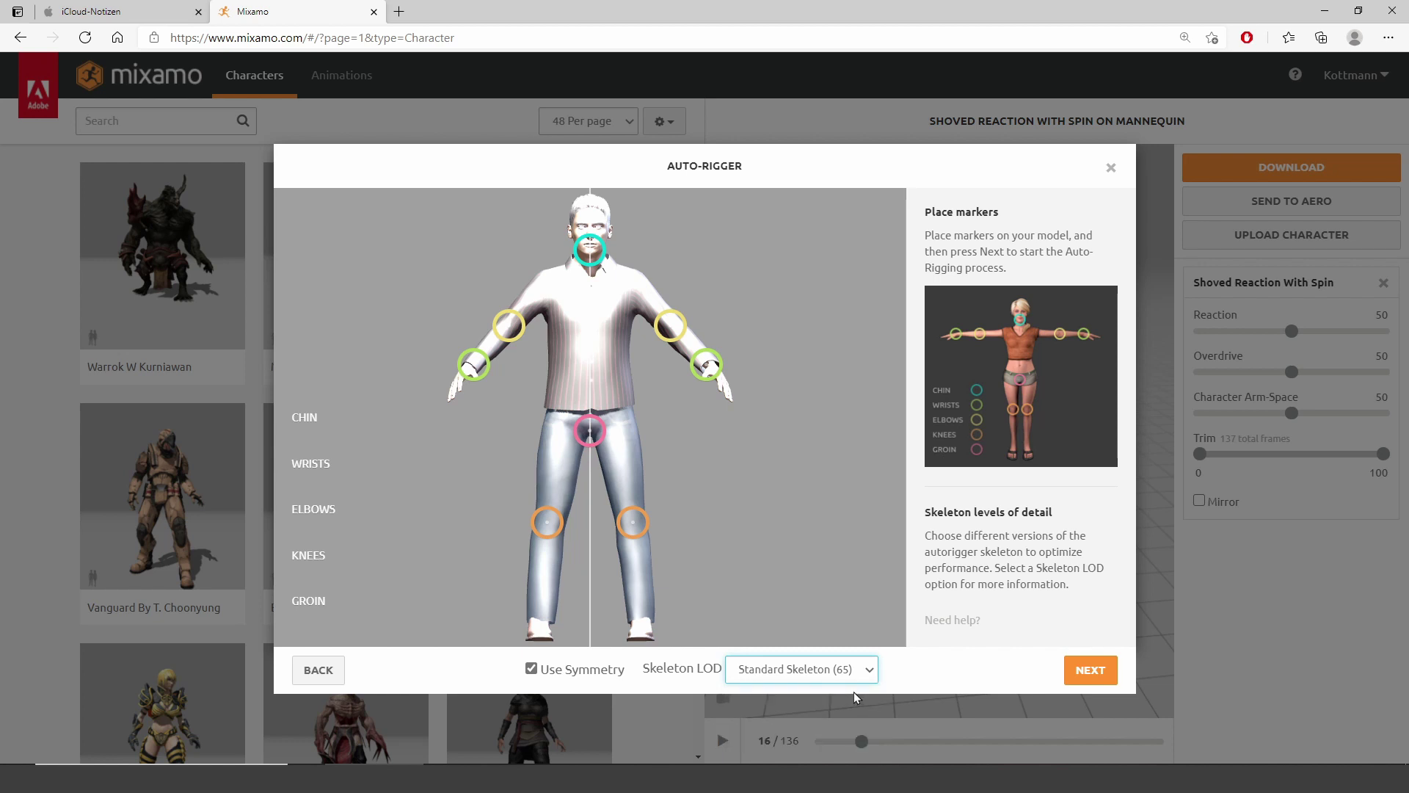
Step: Run auto-rigging on Mike and confirm the rigged result on the Review page
left_click(1090, 671)
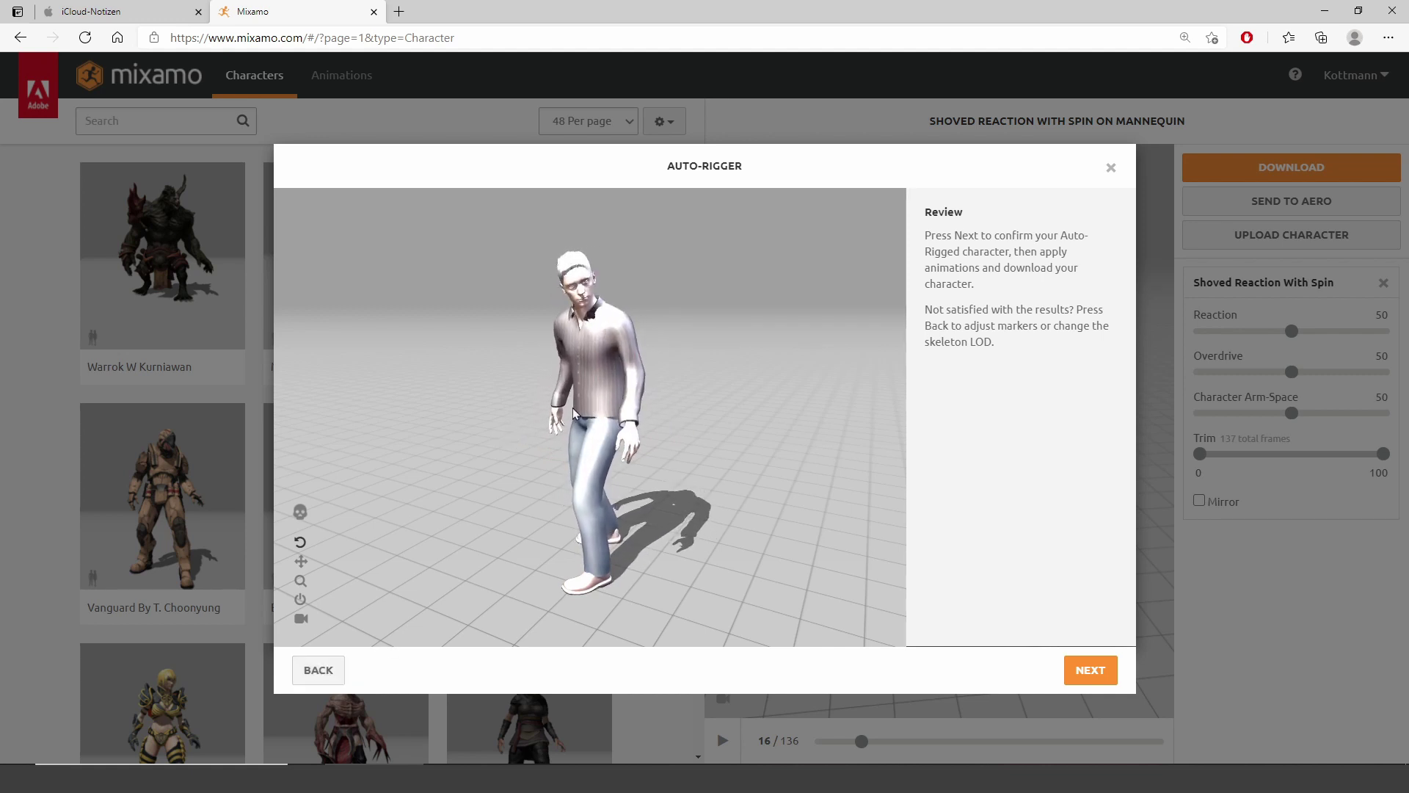
left_click(1079, 672)
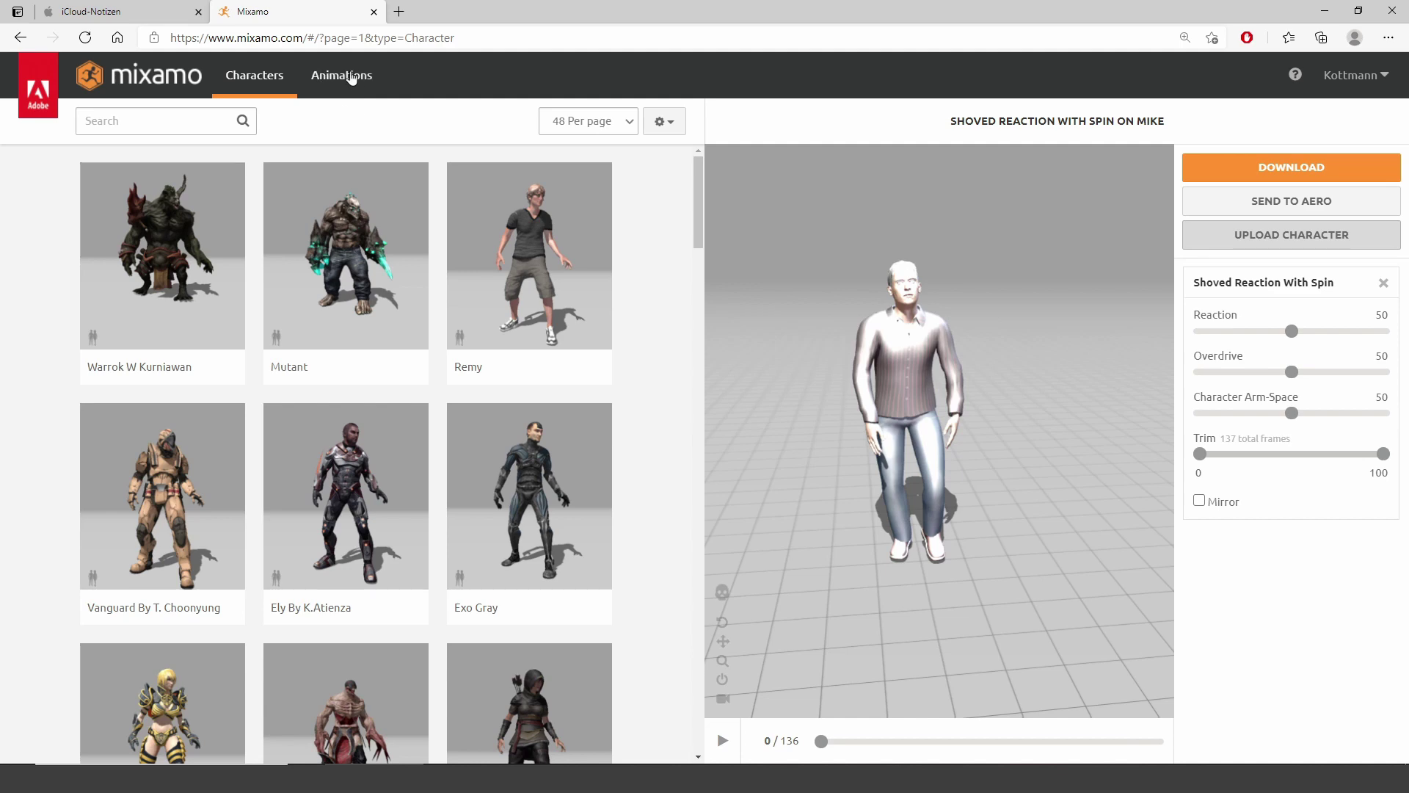
Step: Browse animations, previewing Capoeira and Hip Hop Dancing, then apply Breakdance Uprock Var 2
left_click(339, 79)
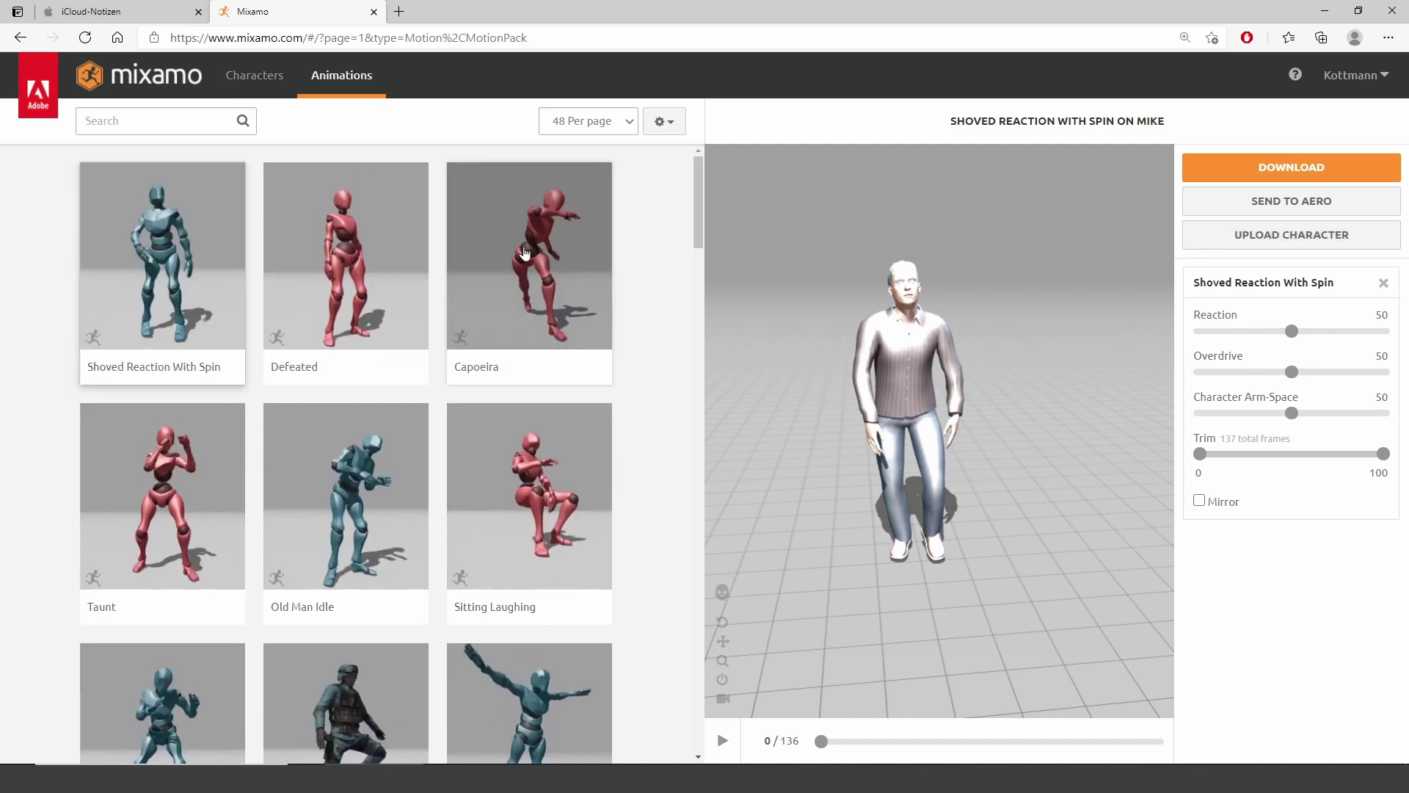
left_click(594, 382)
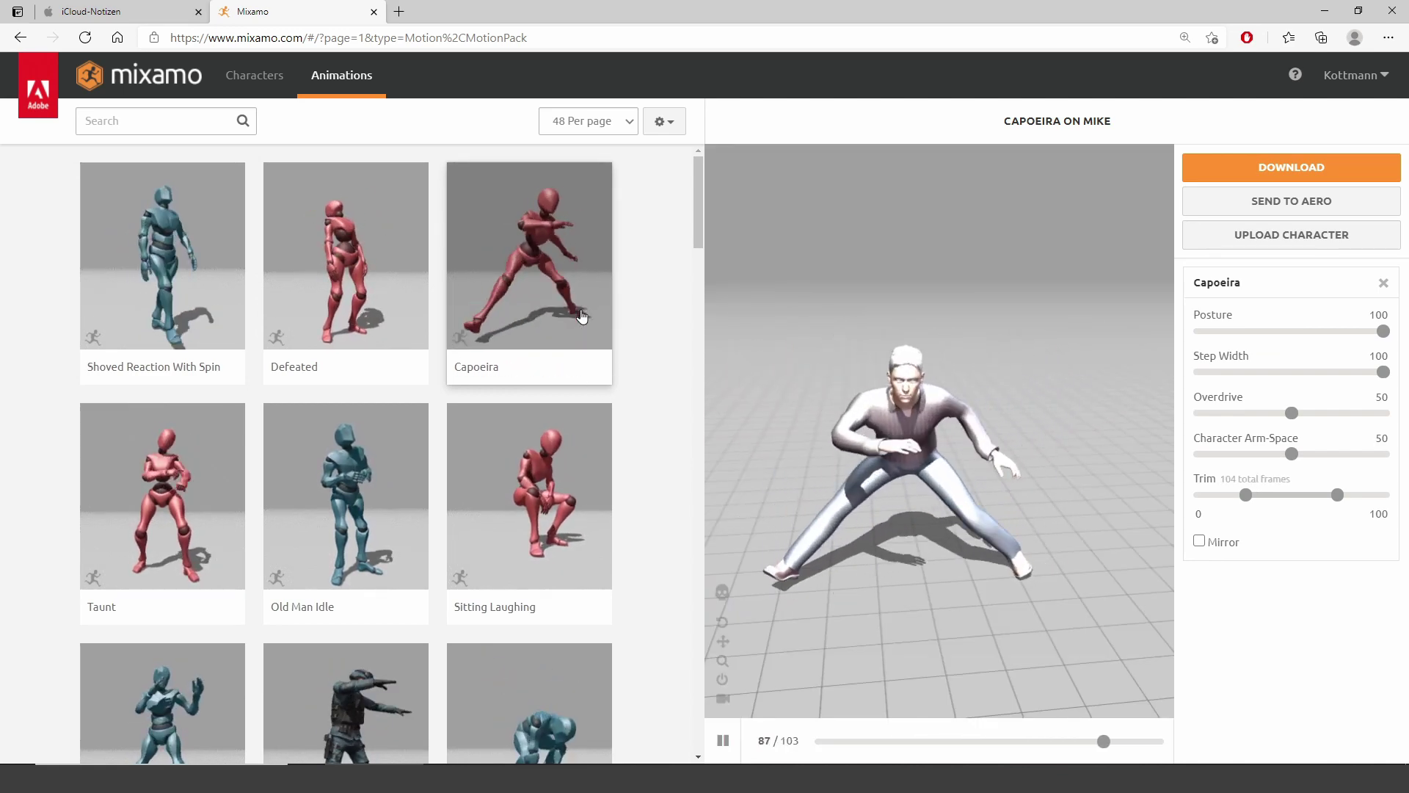
scroll(655, 279, "down", 10)
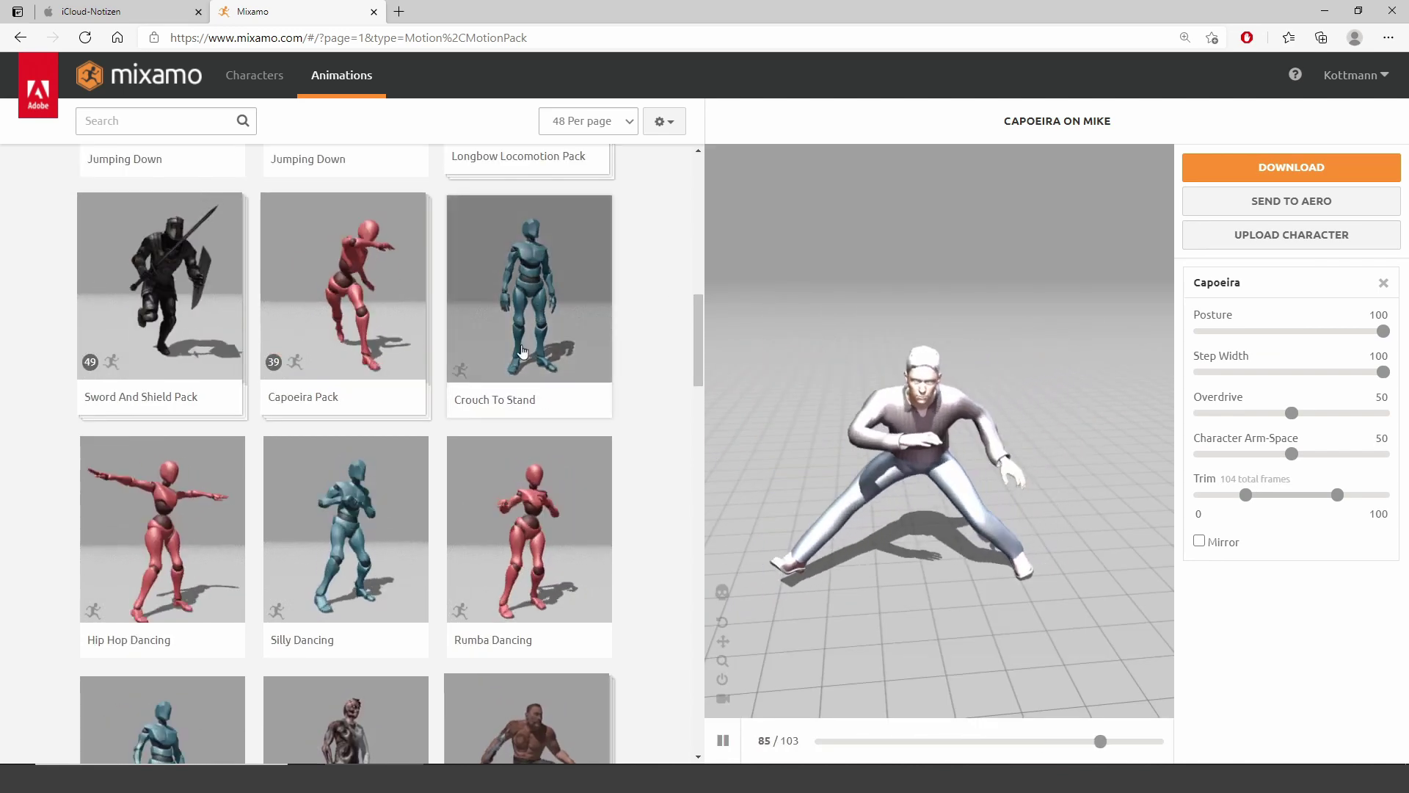
scroll(221, 440, "down", 3)
left_click(153, 377)
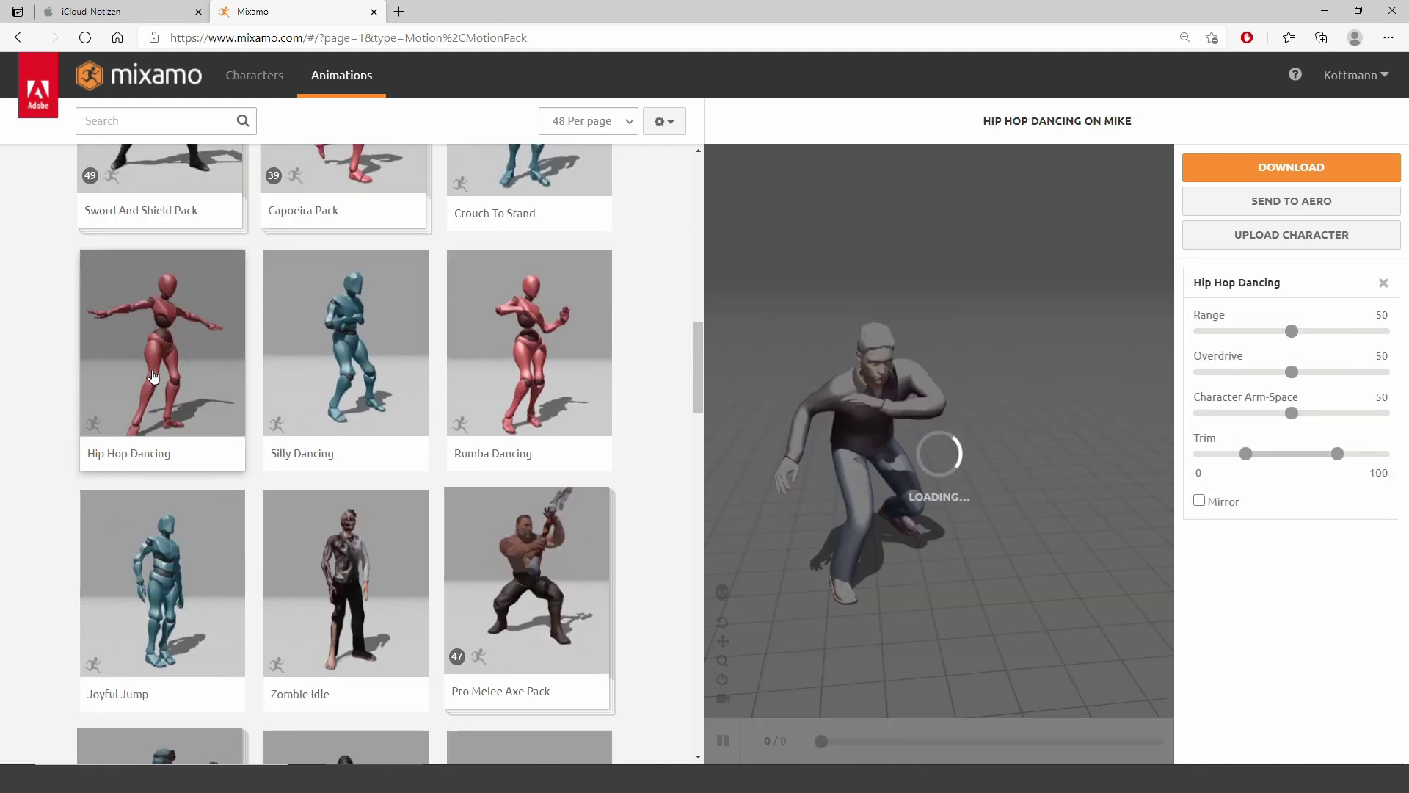
scroll(303, 371, "down", 18)
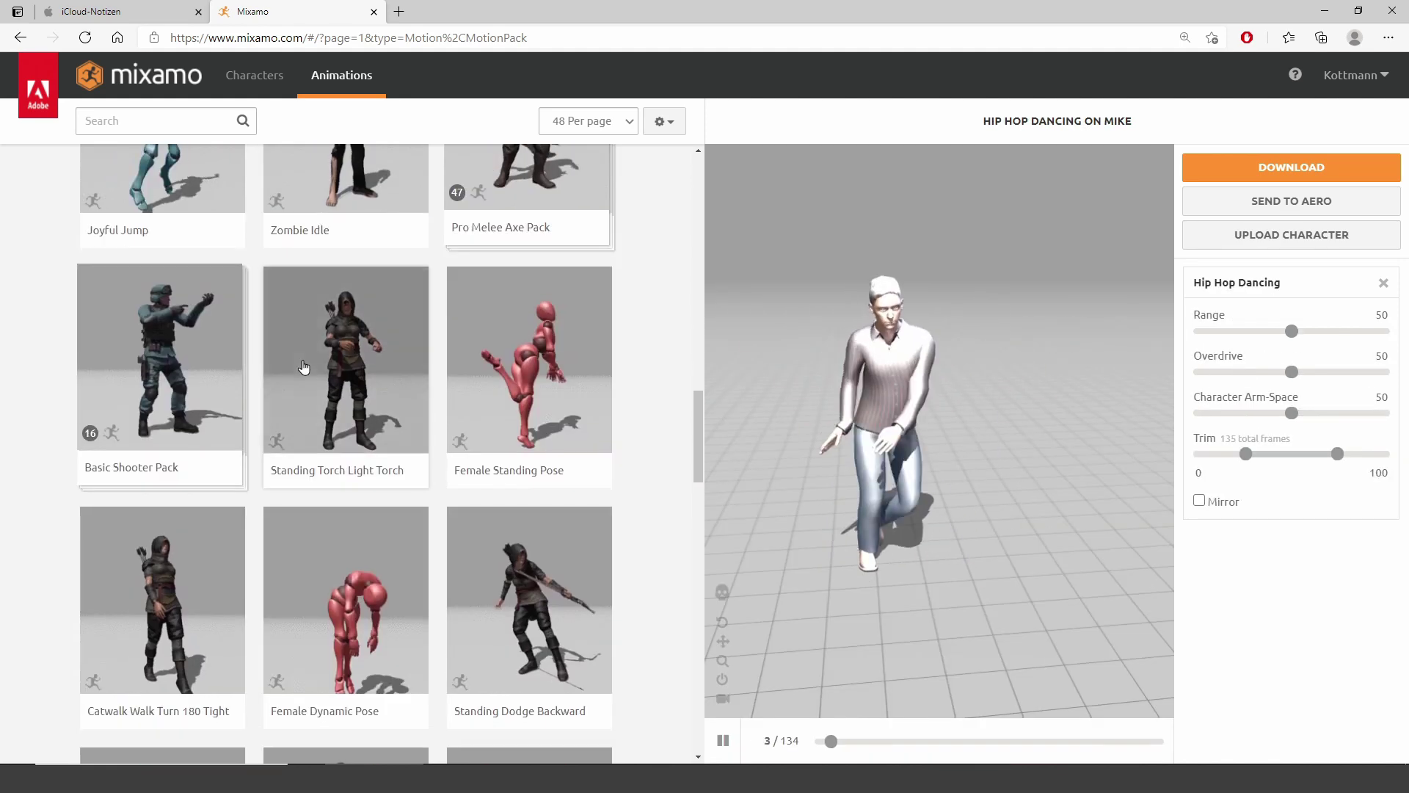
scroll(305, 360, "down", 15)
left_click(353, 518)
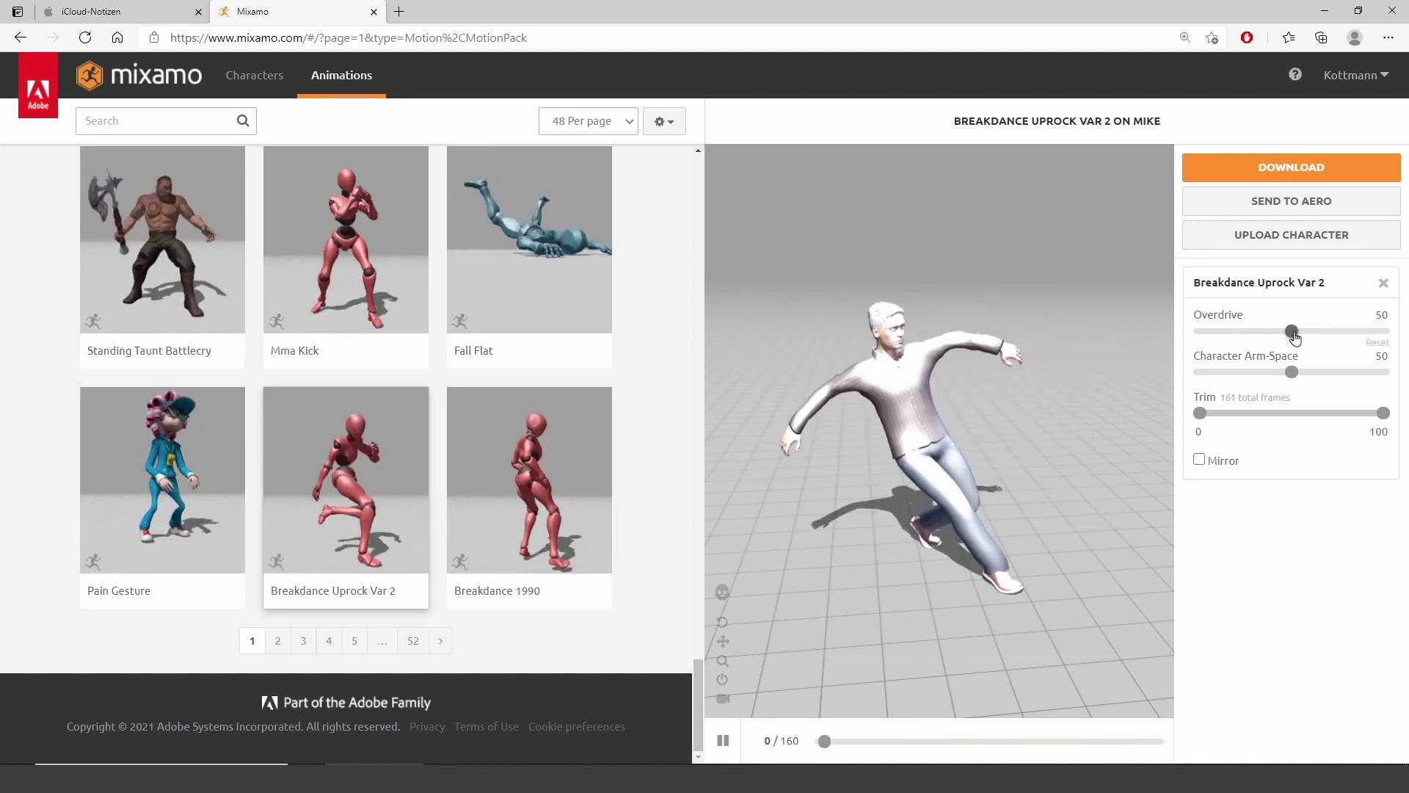
Step: Try the Overdrive, Mirror and Trim controls, returning to Overdrive 50 with Mirror off
left_click_drag(1236, 334, 1230, 334)
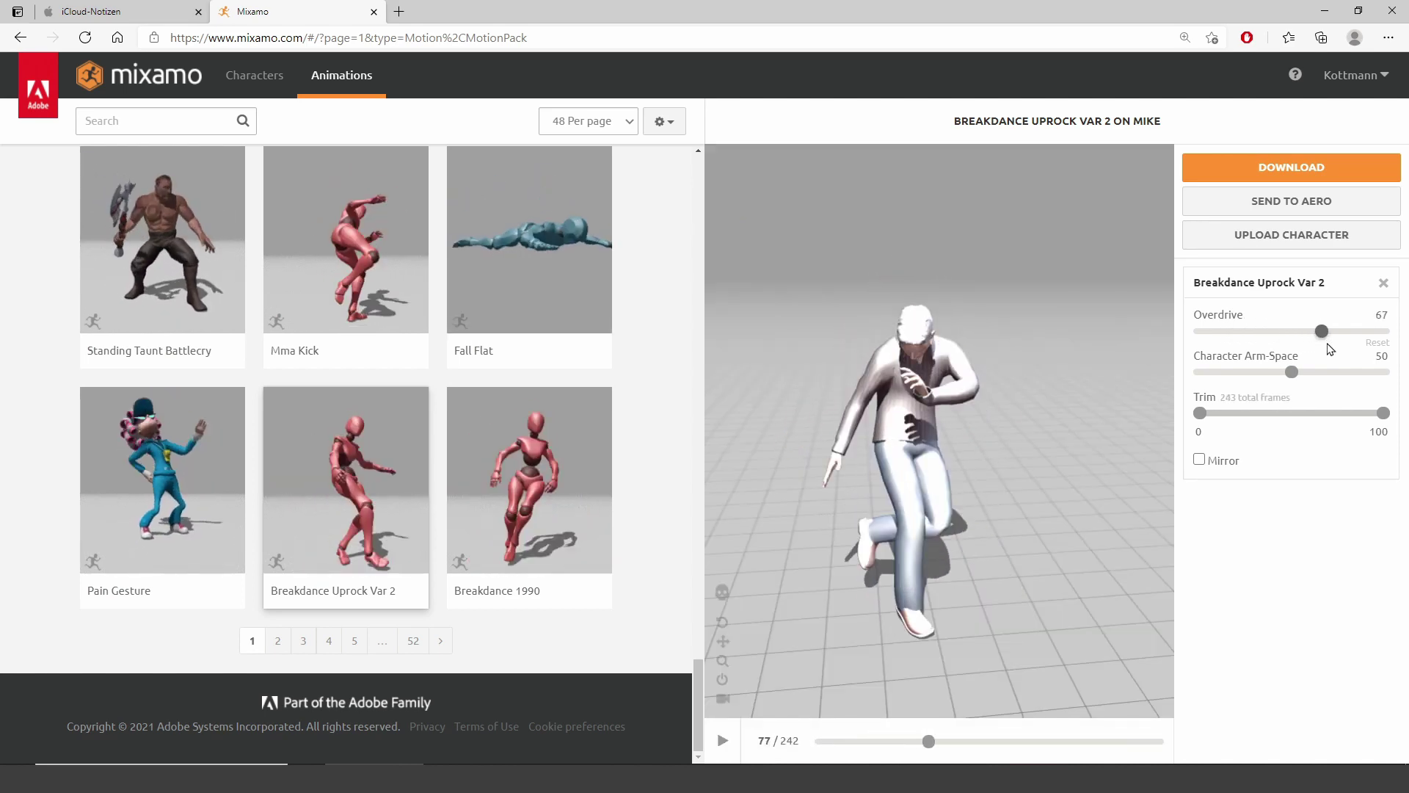
left_click_drag(1337, 348, 1333, 347)
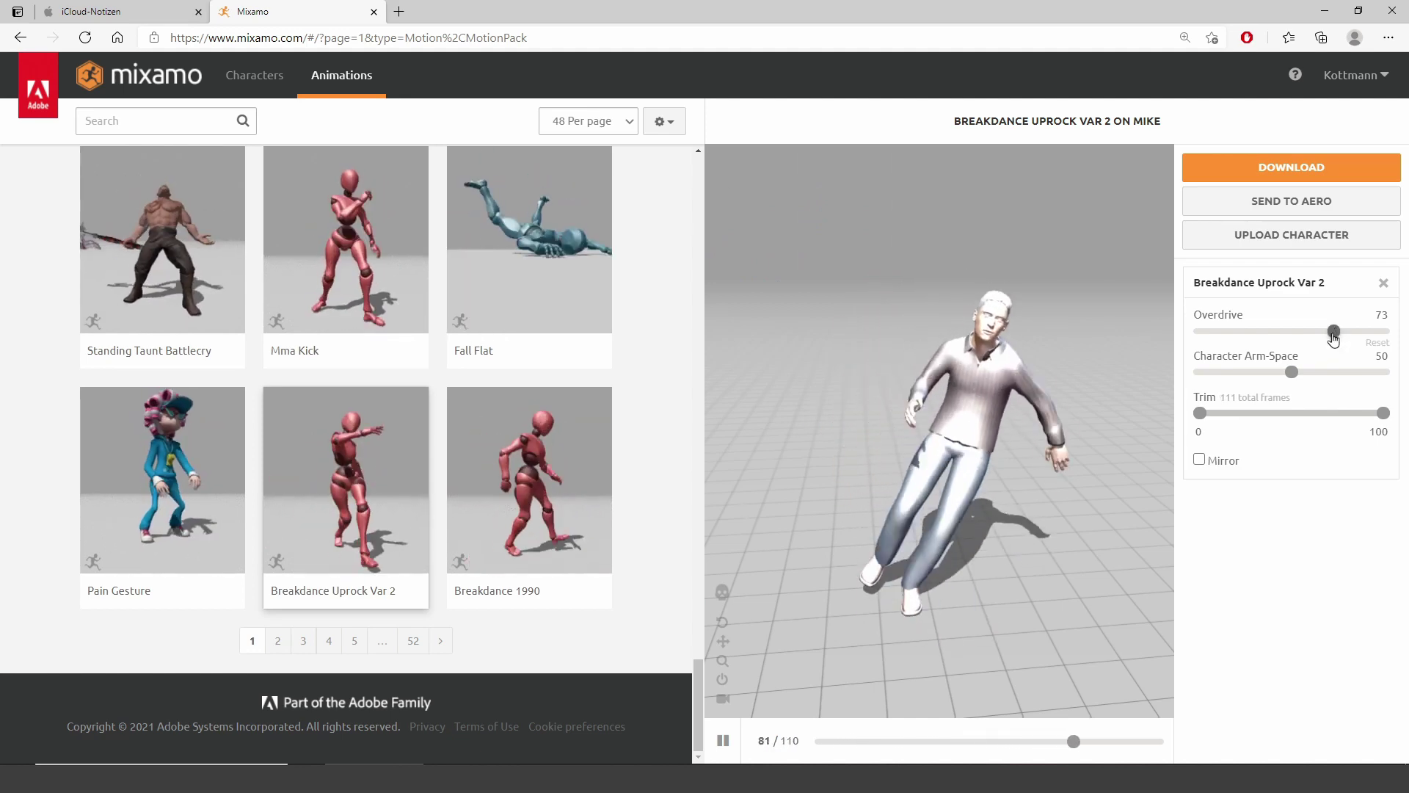
left_click(1290, 331)
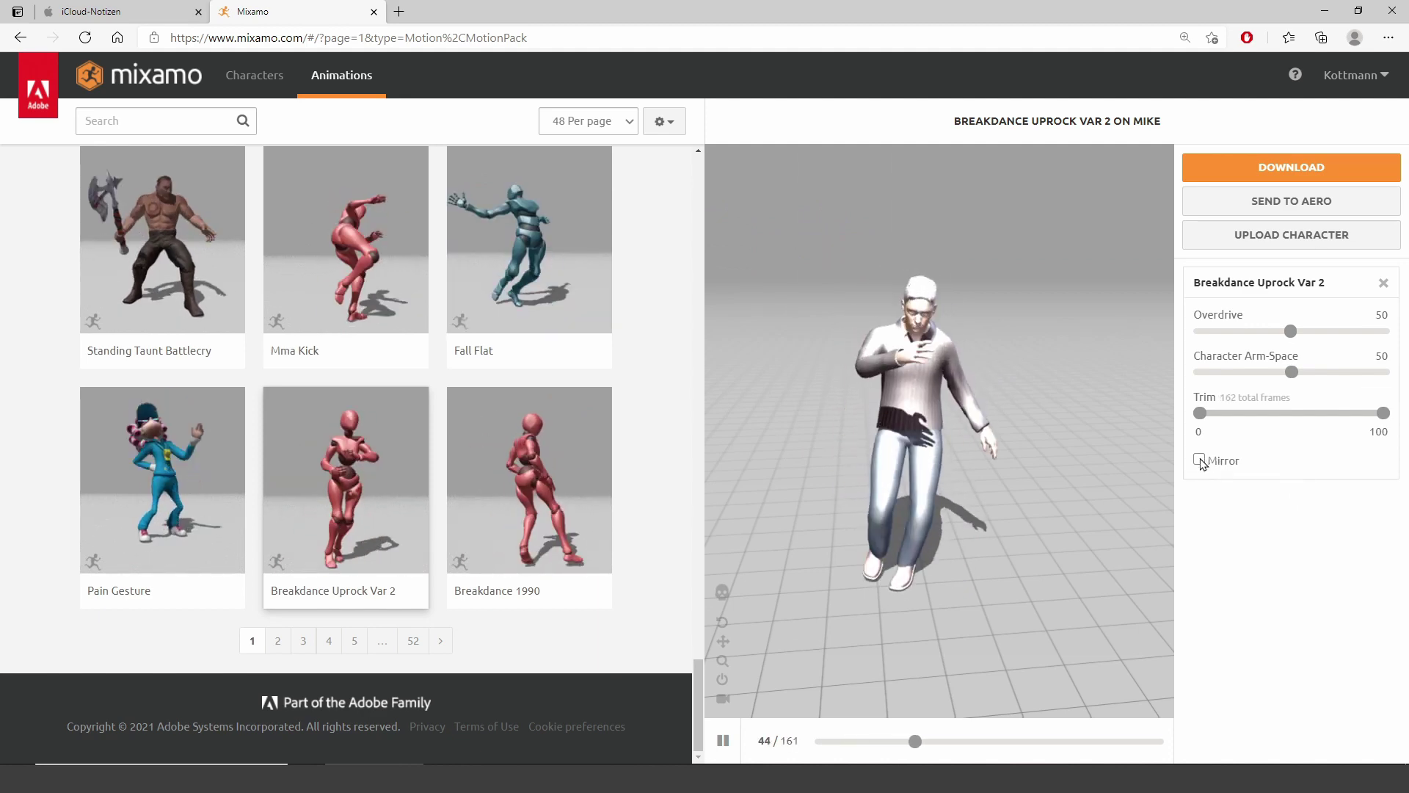
left_click(1201, 460)
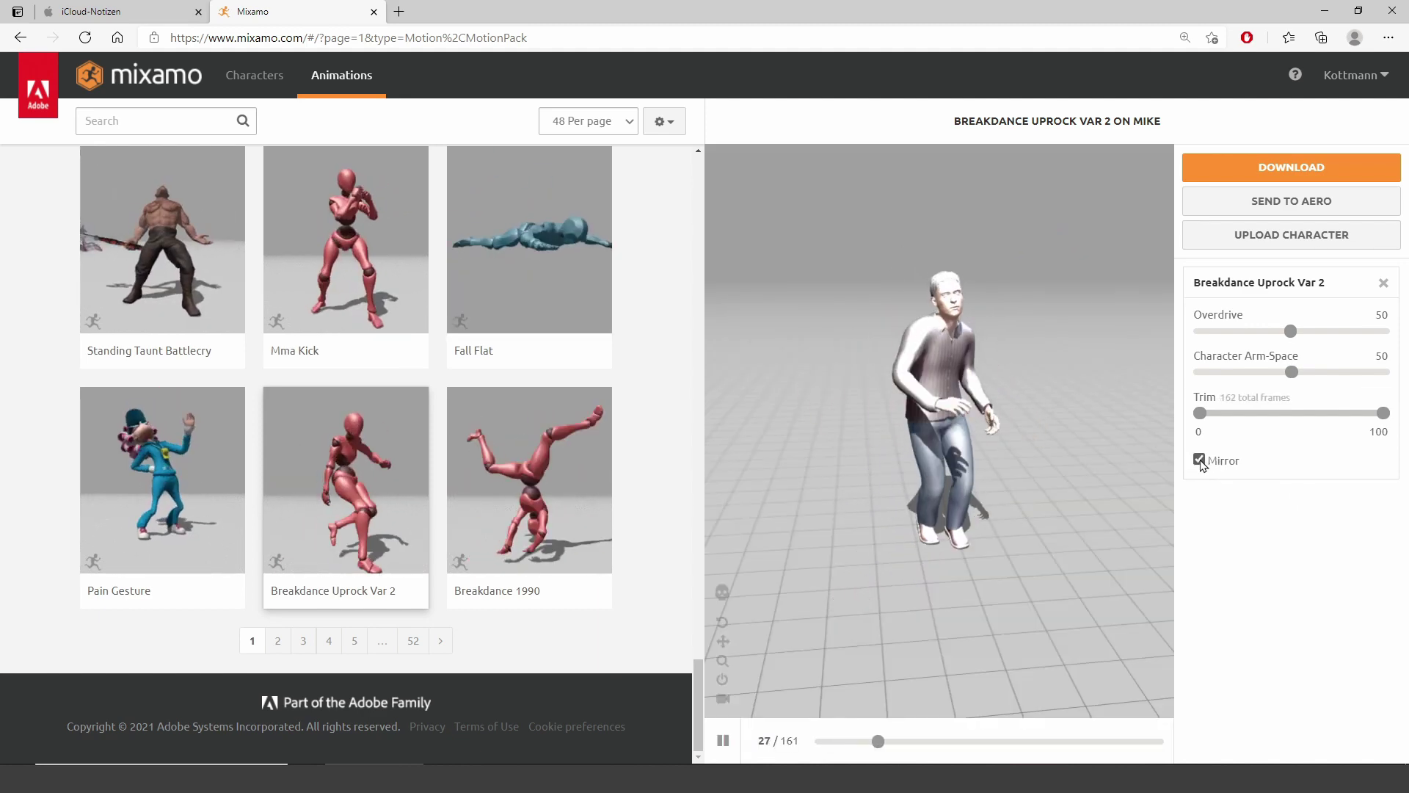
left_click(1201, 460)
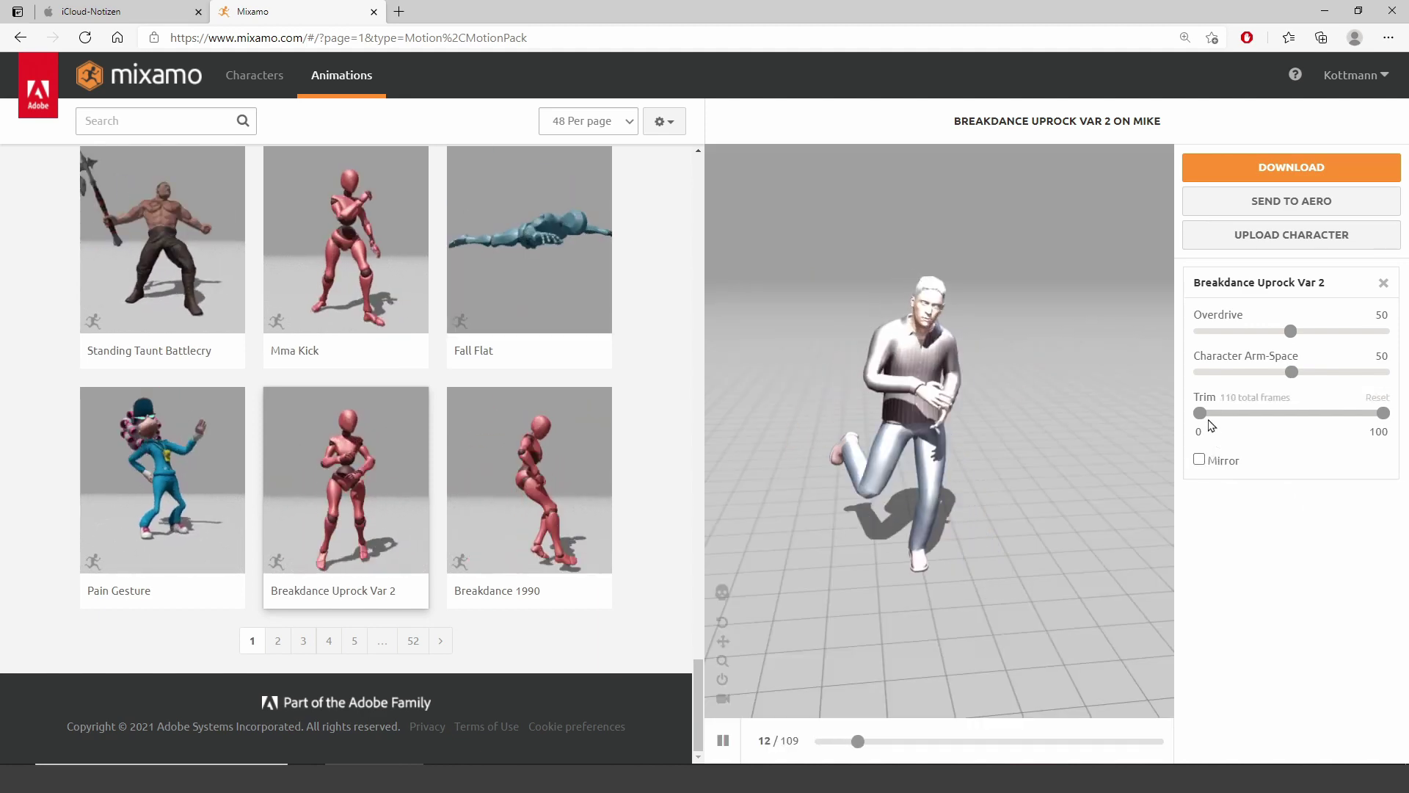
mouse_move(1200, 413)
left_mouse_down()
mouse_move(1238, 414)
mouse_move(1201, 415)
left_mouse_up()
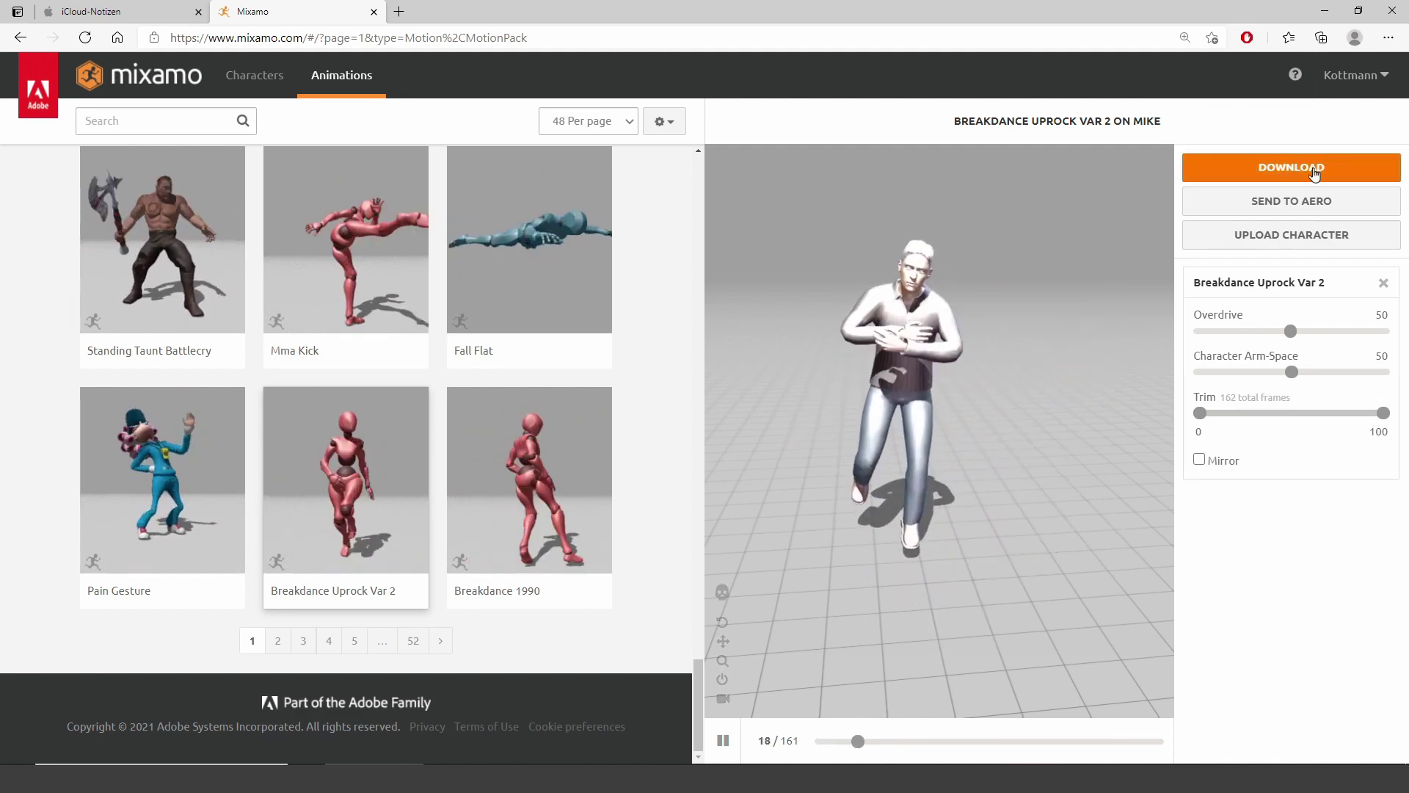
Step: Download the animated Mike as FBX Binary with skin at 30 fps and save the file
left_click(1314, 168)
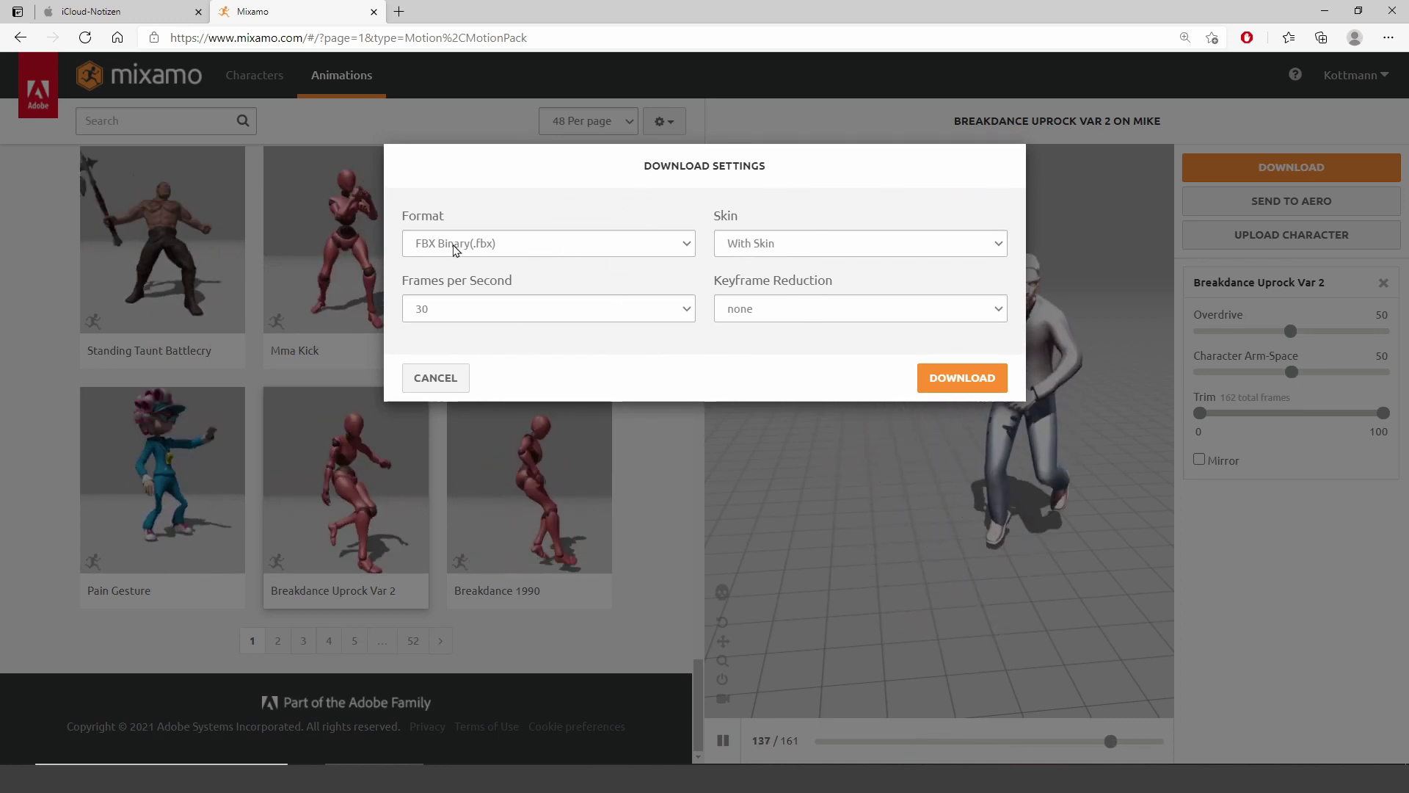
left_click(982, 379)
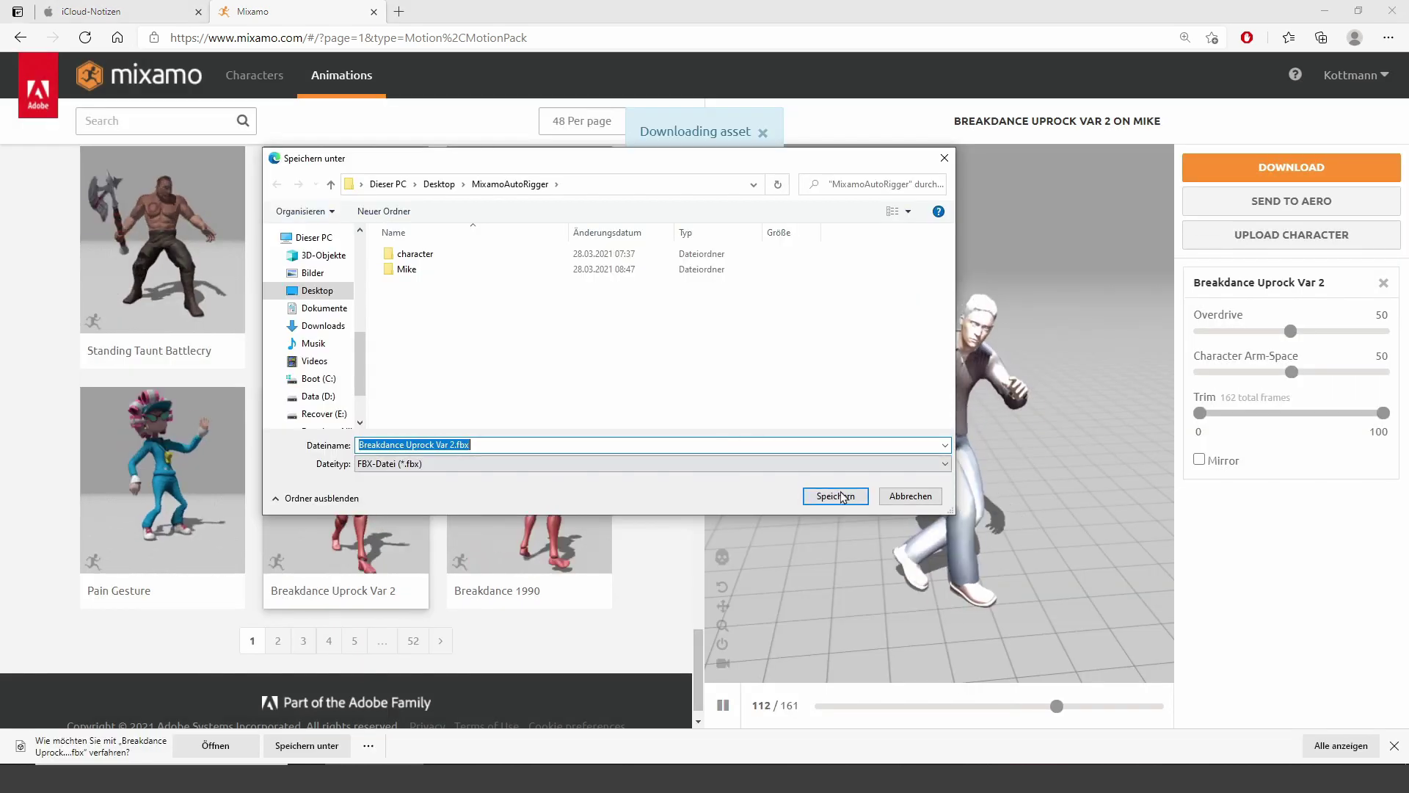
left_click(836, 494)
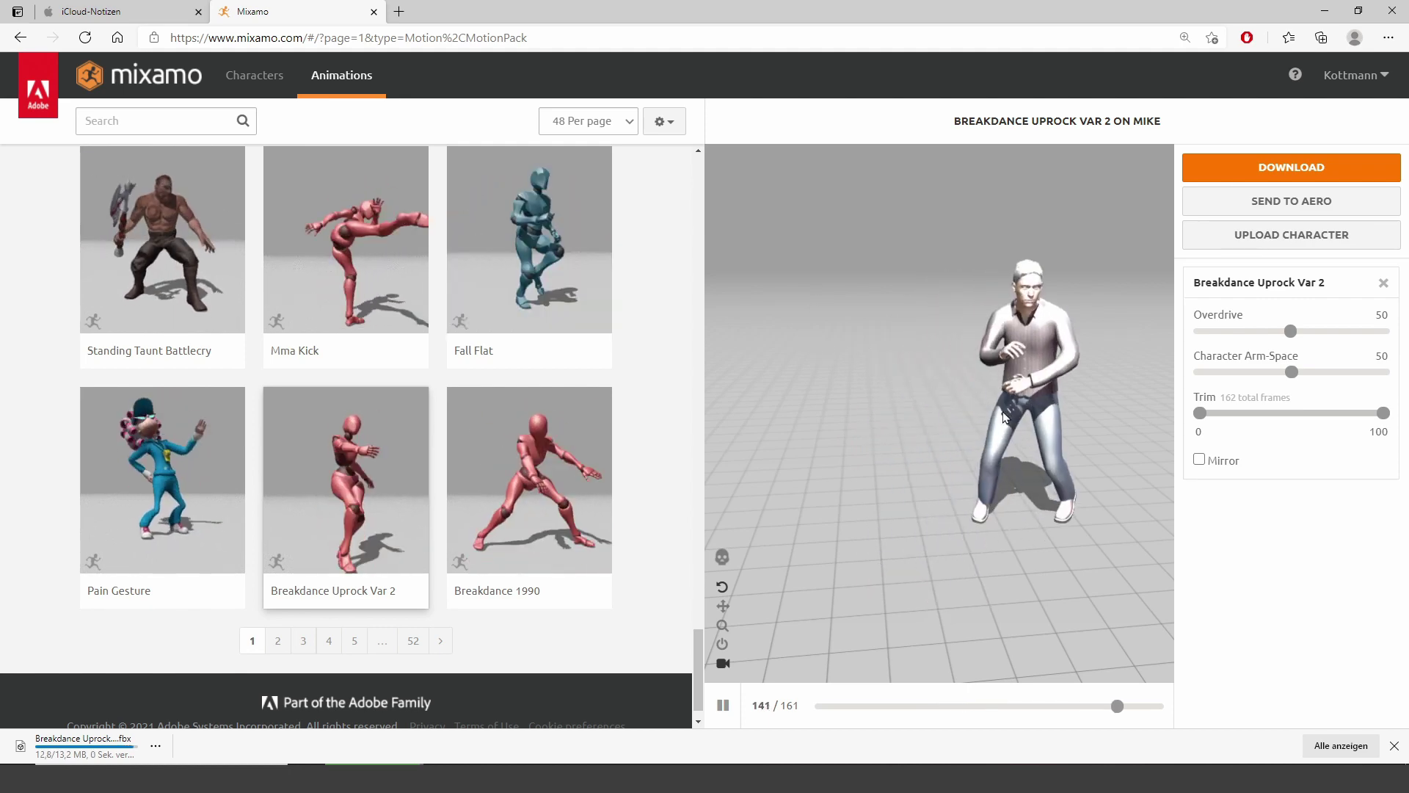
Step: Search animations for 't pose', preview Mike in the T-Pose and orbit the preview
left_click(148, 117)
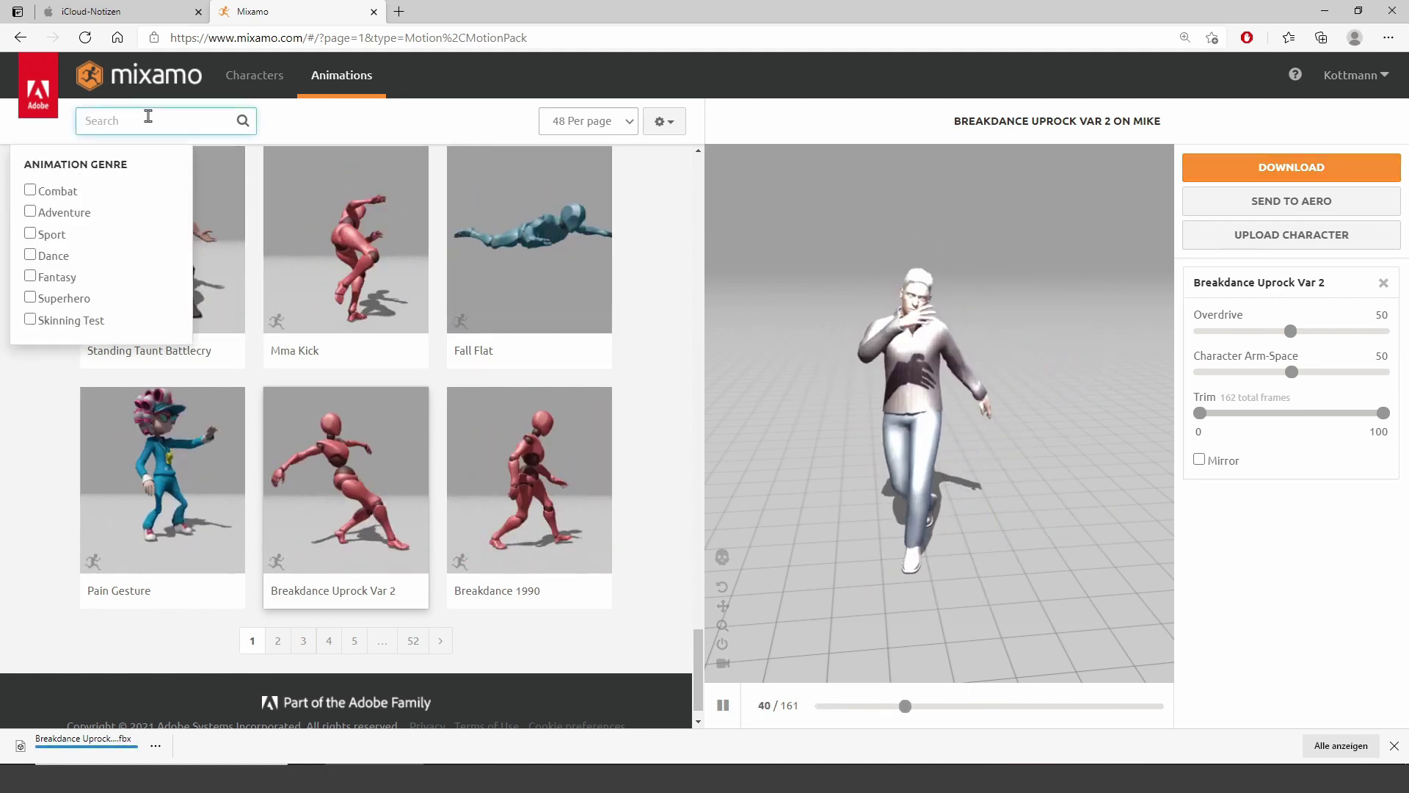
type("t")
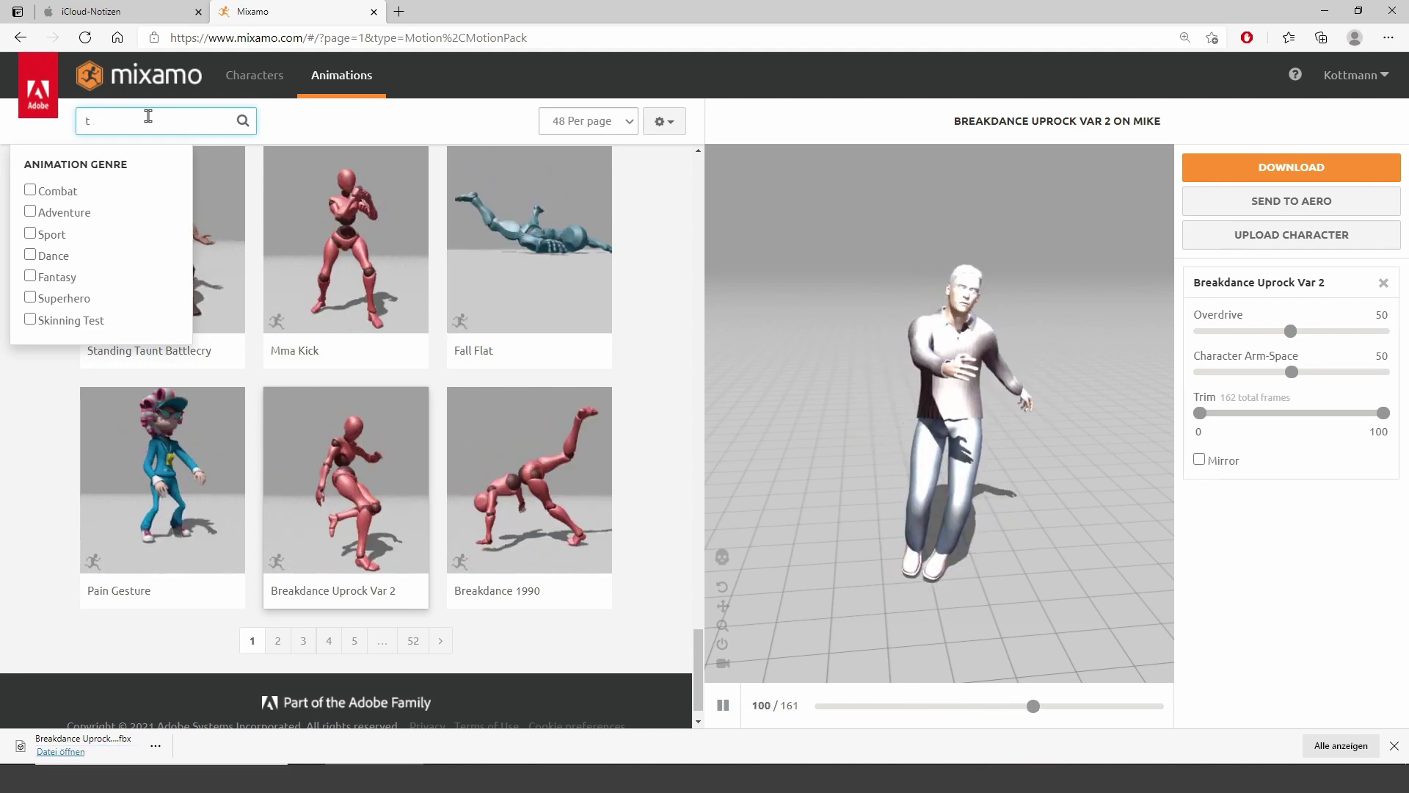
type(" pose")
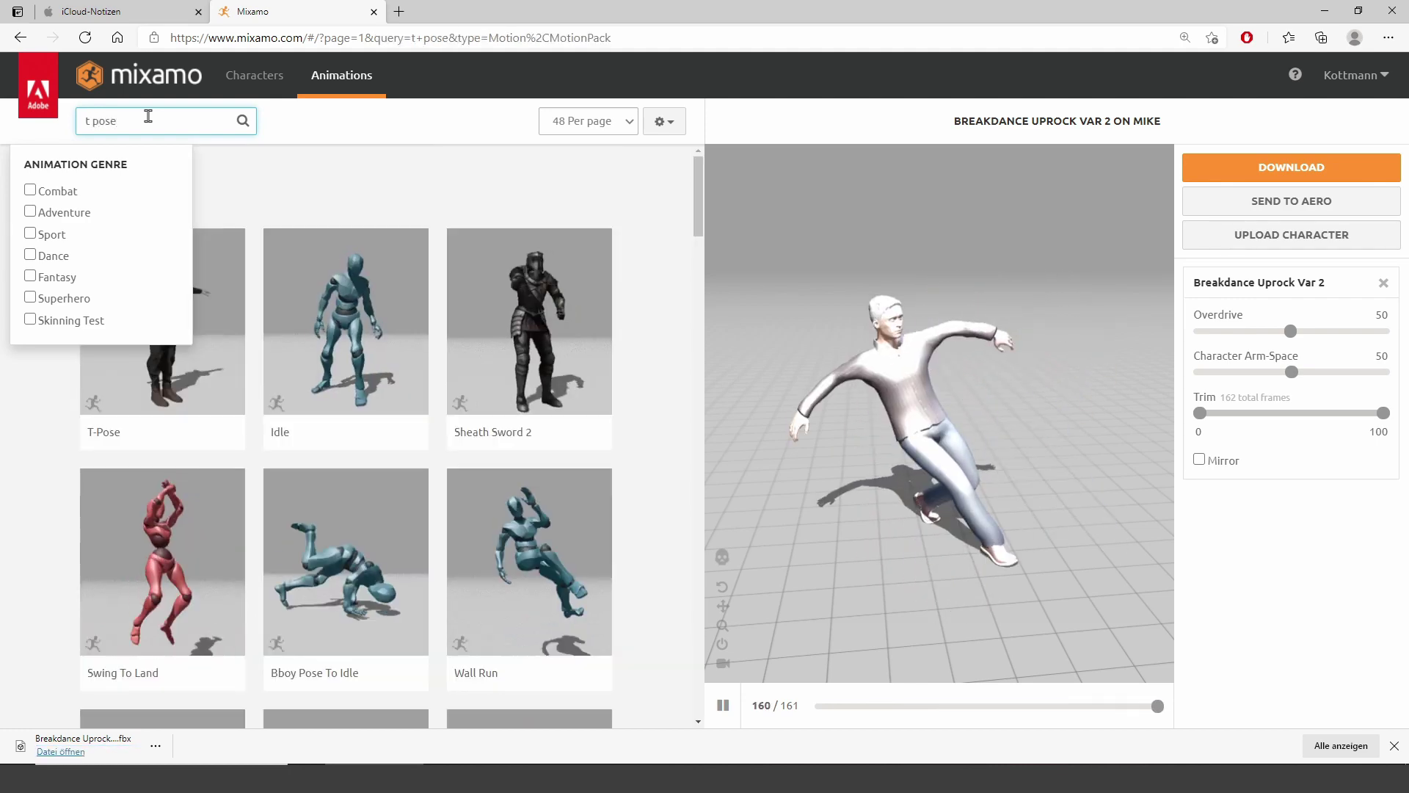
key("Return")
left_click(163, 323)
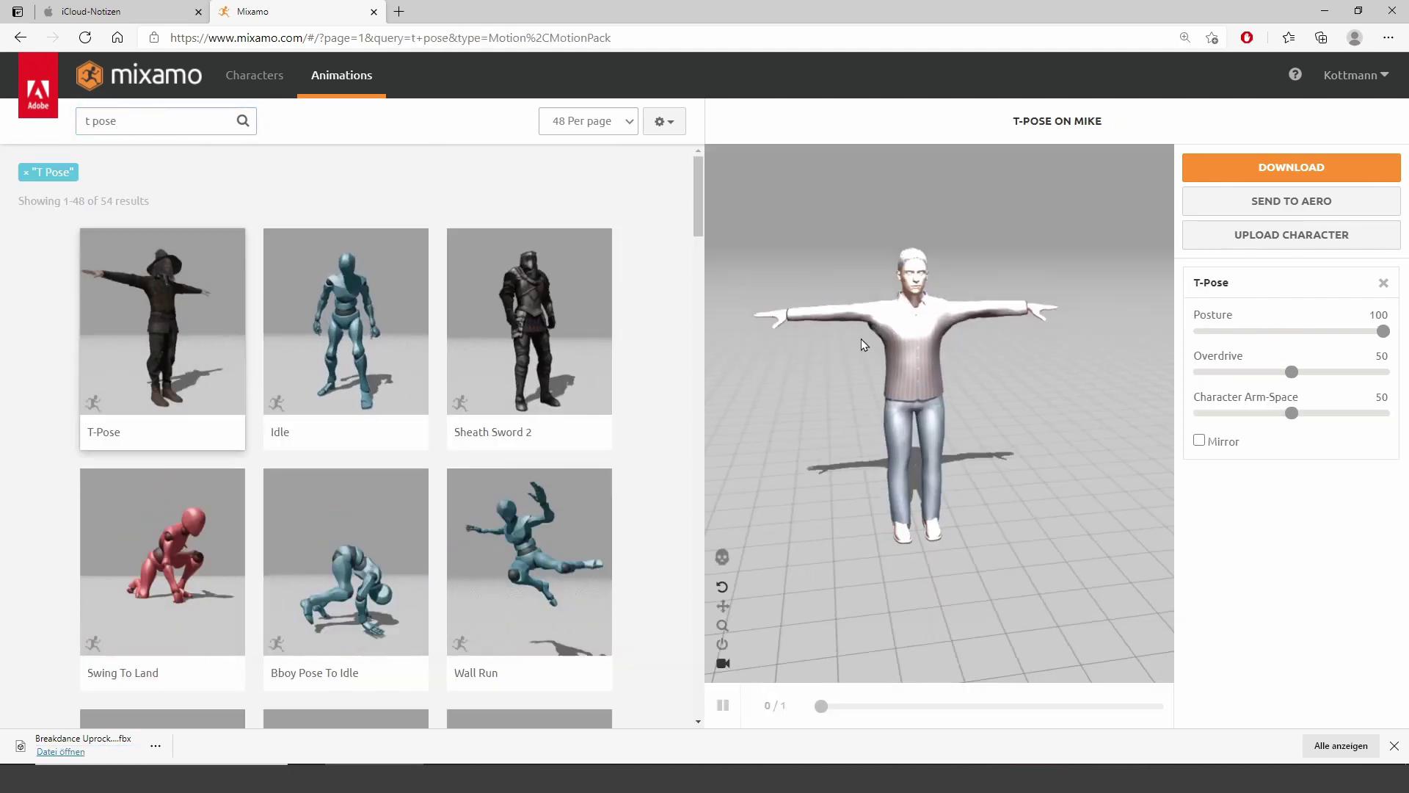
left_click_drag(866, 344, 934, 356)
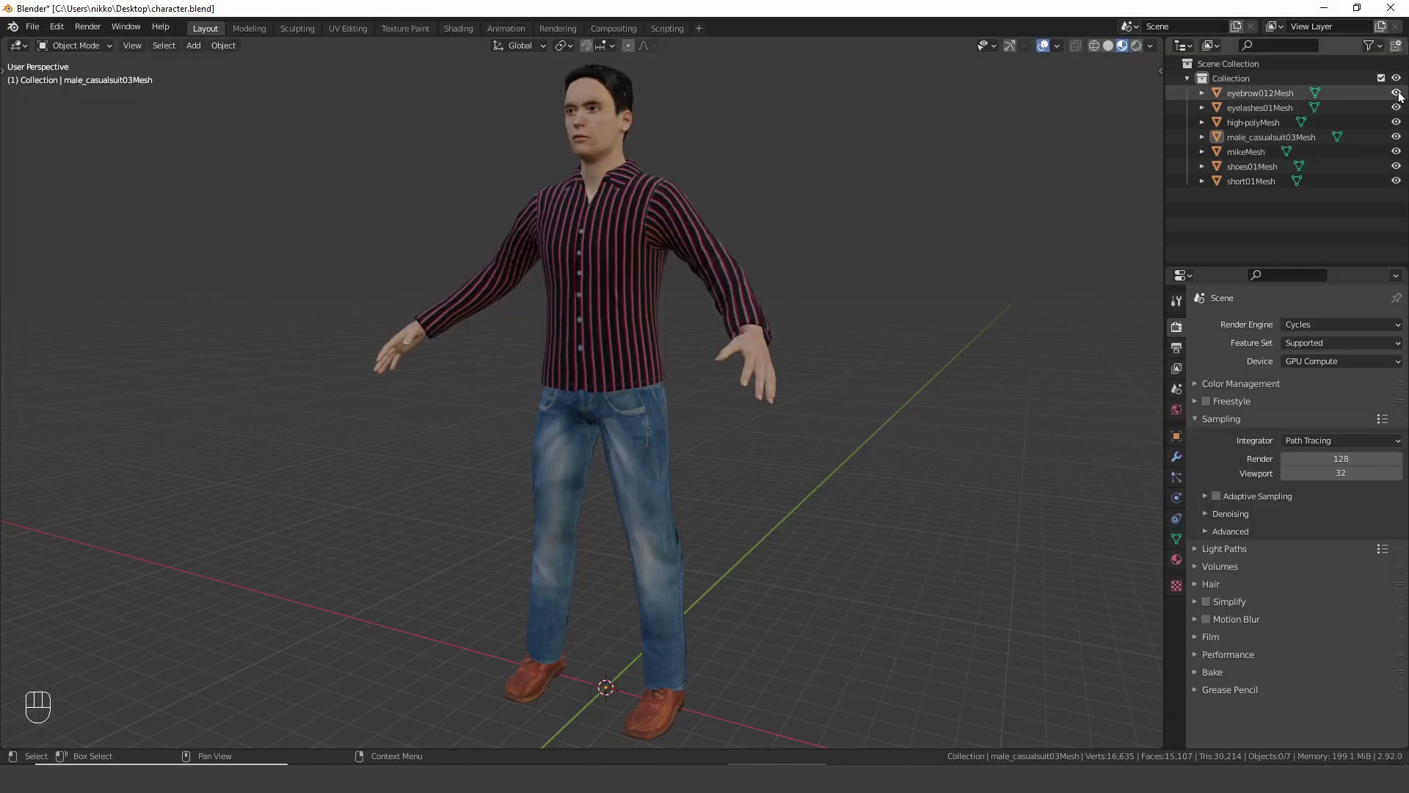
Step: Hide the existing character meshes and import Breakdance Uprock Var 2.fbx from MixamoAutoRigger
left_click_drag(1397, 136, 1397, 181)
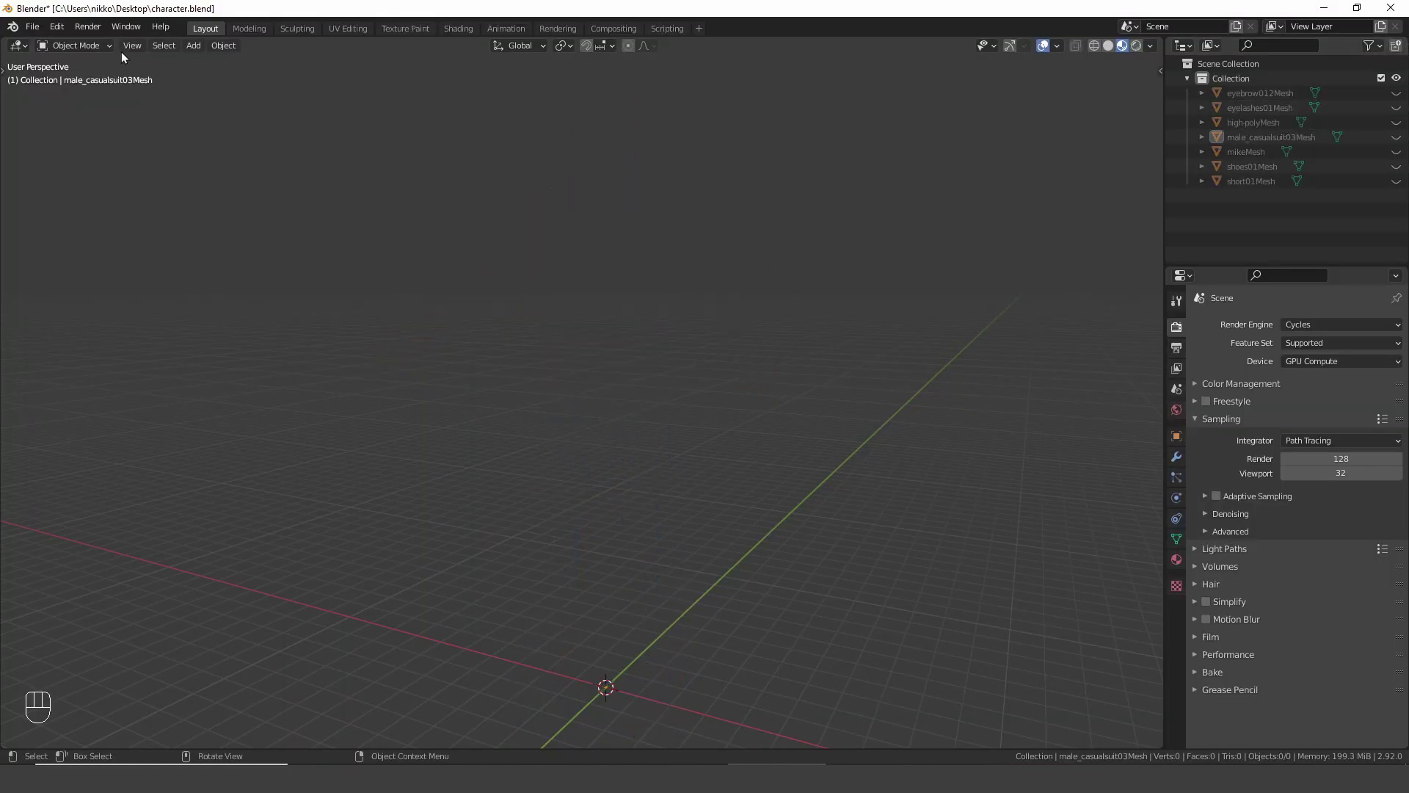
left_click(33, 27)
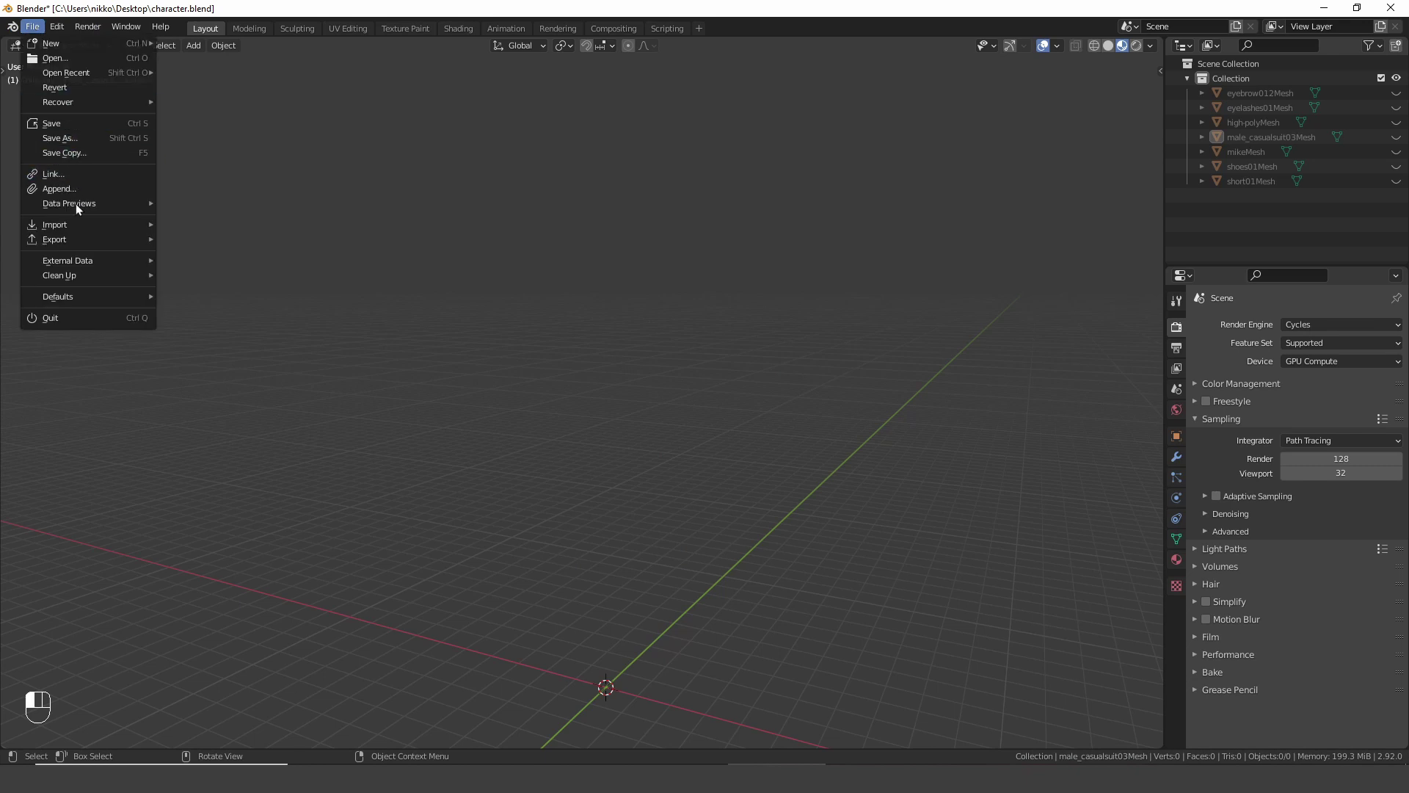
mouse_move(76, 229)
left_click(261, 249)
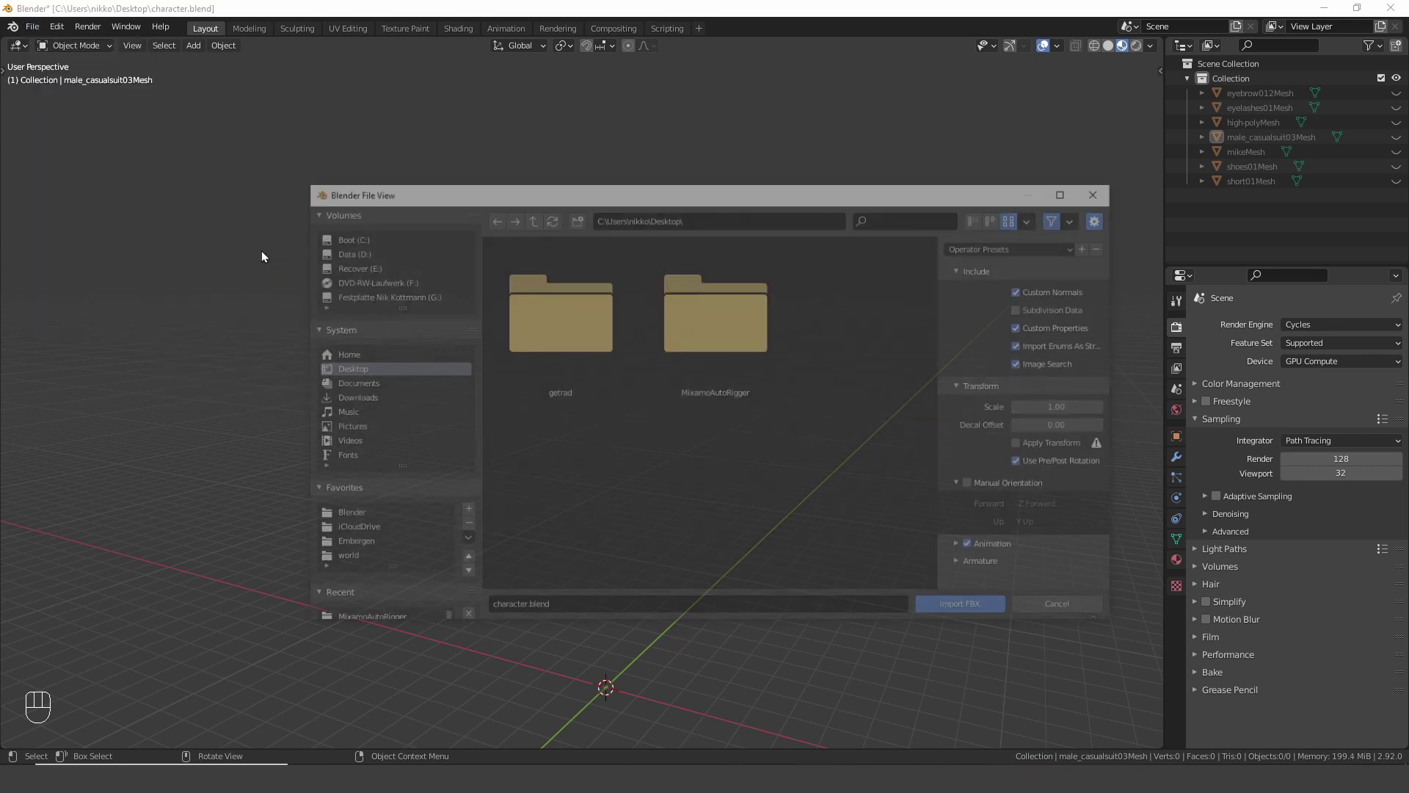
double_click(732, 316)
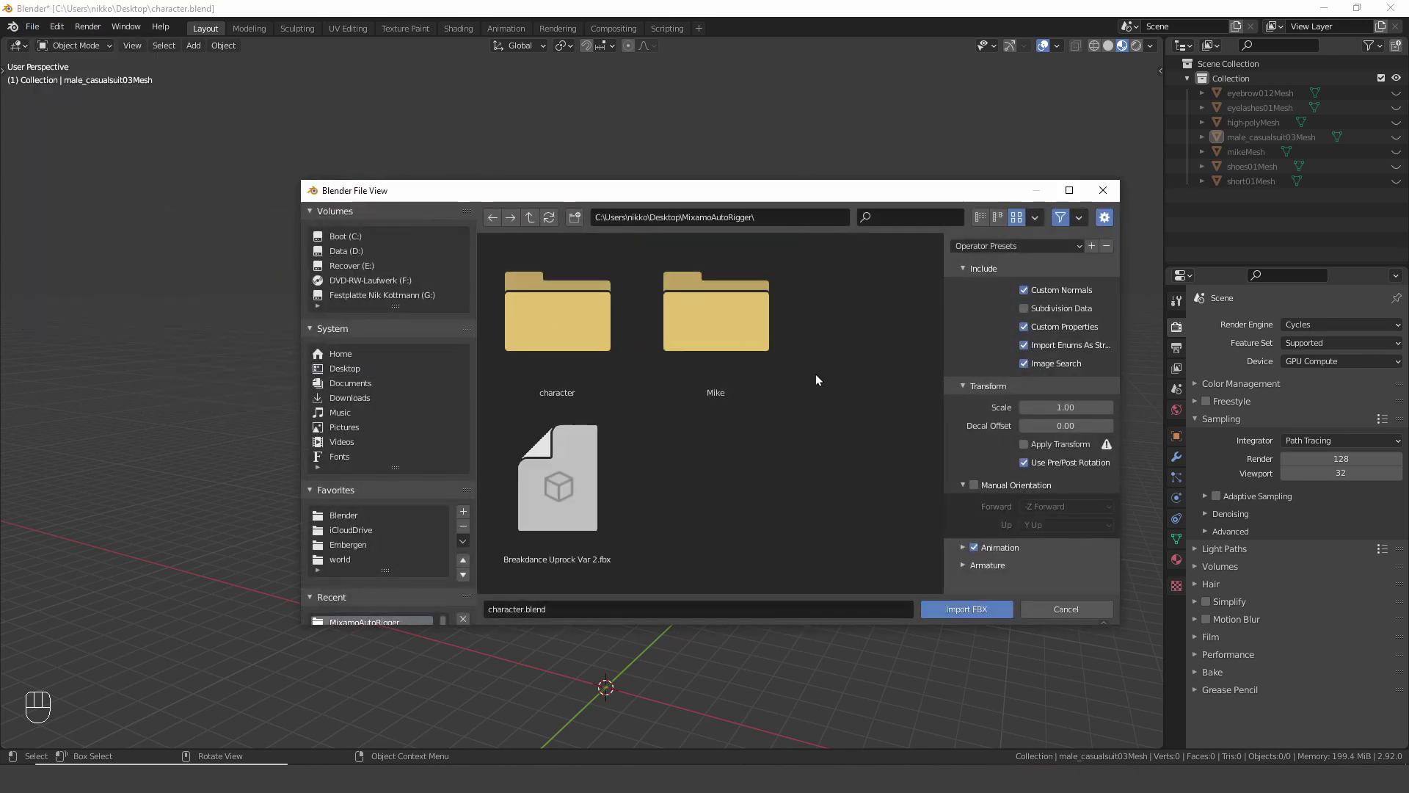
left_click(544, 483)
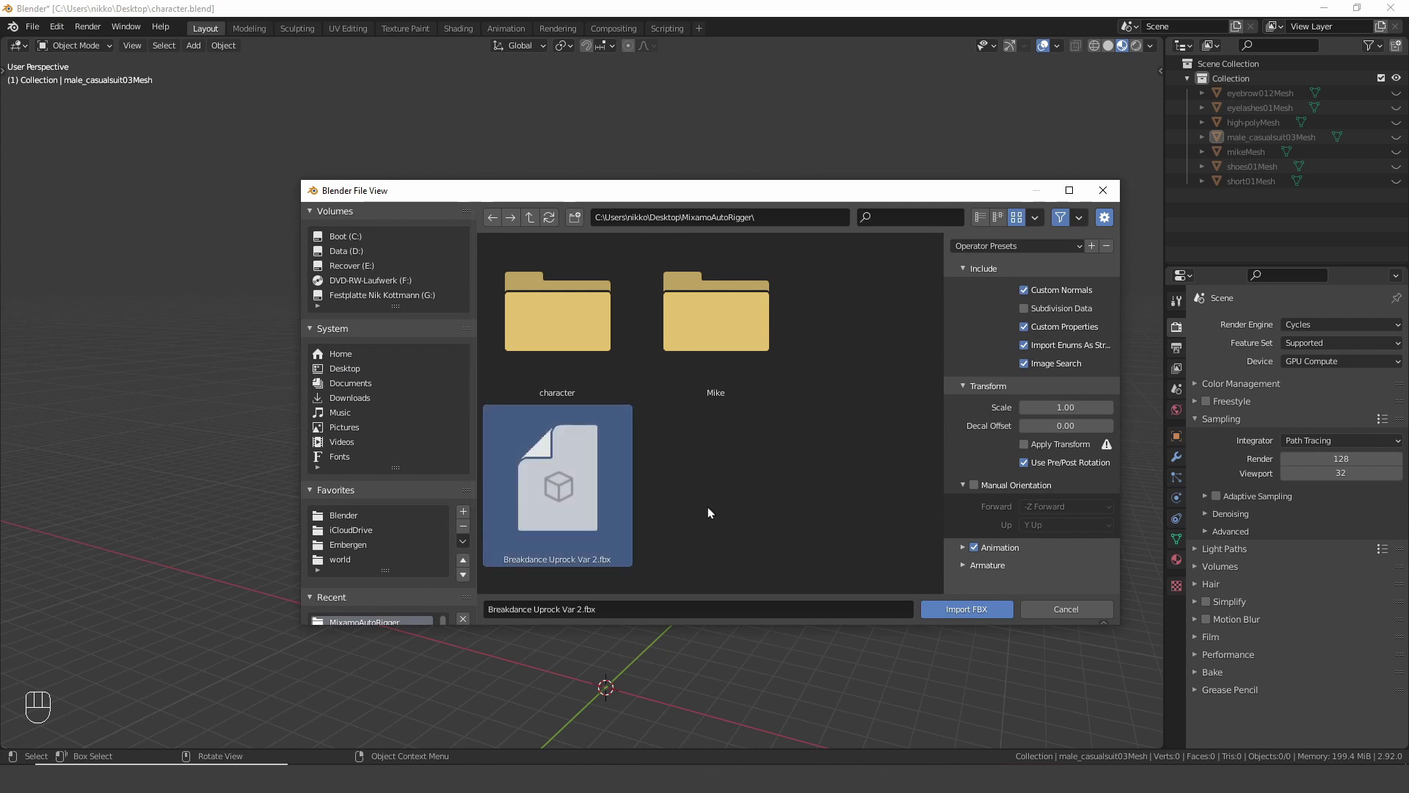
left_click(976, 610)
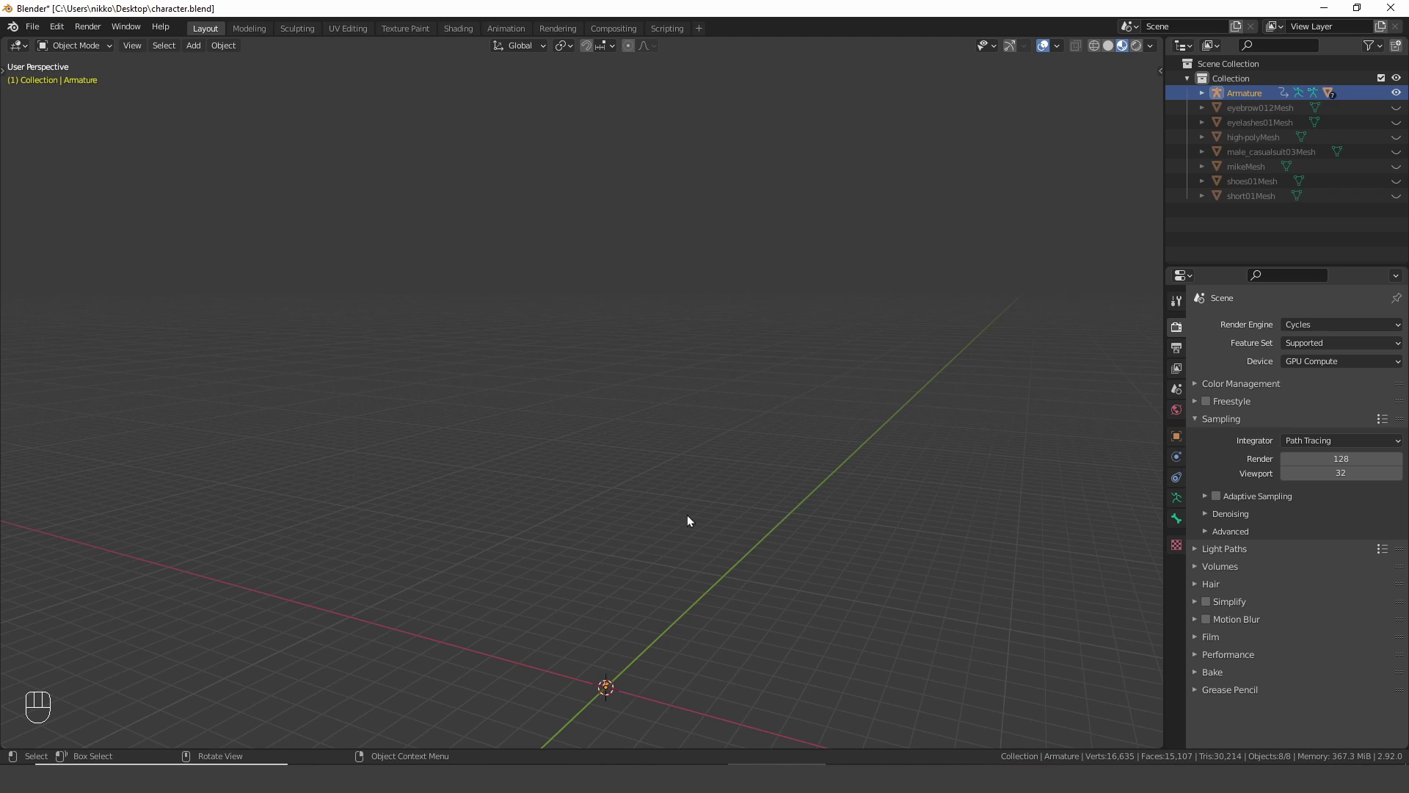
Step: Frame the character and make the lower area a timeline fitted around the keyframes
key("KP_Decimal")
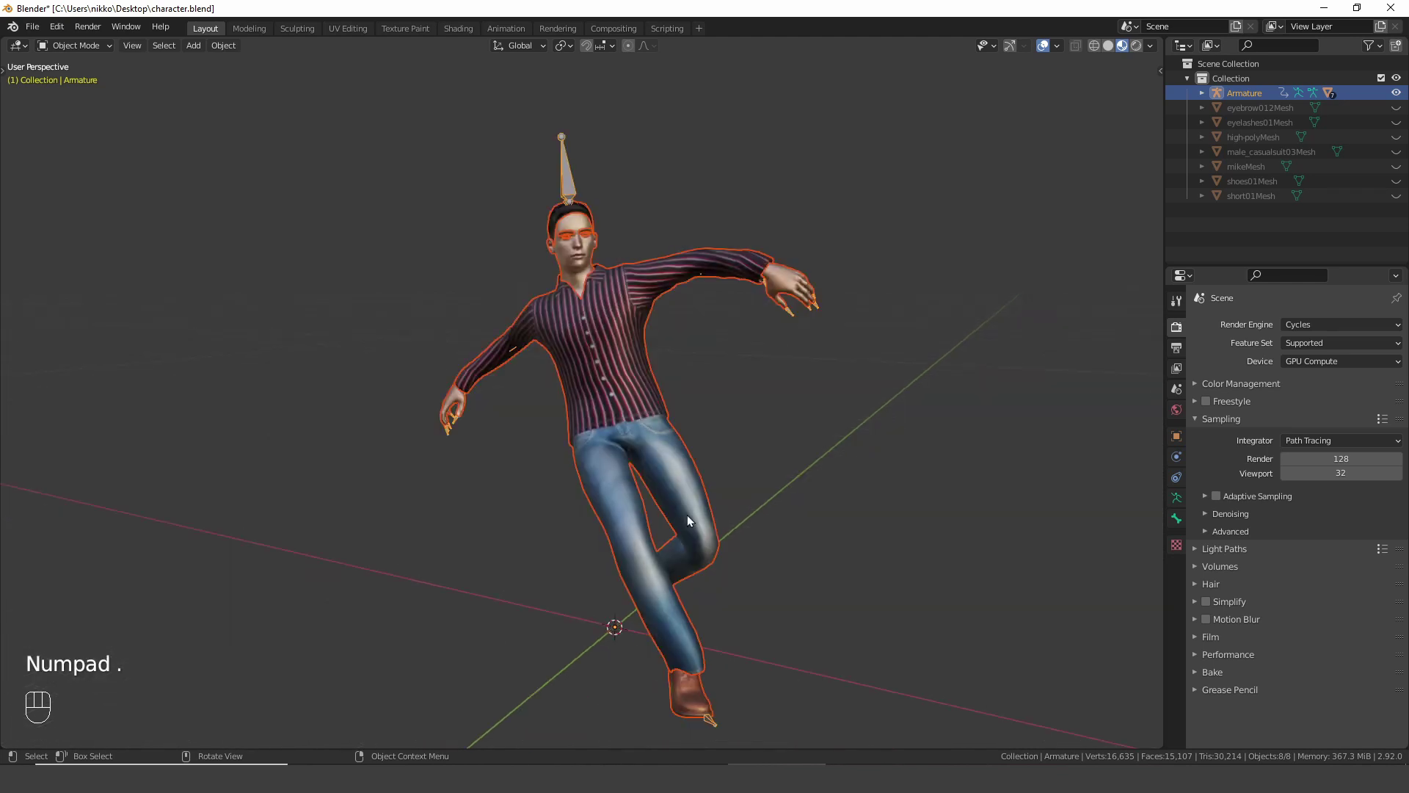
middle_click_drag(758, 534, 643, 521)
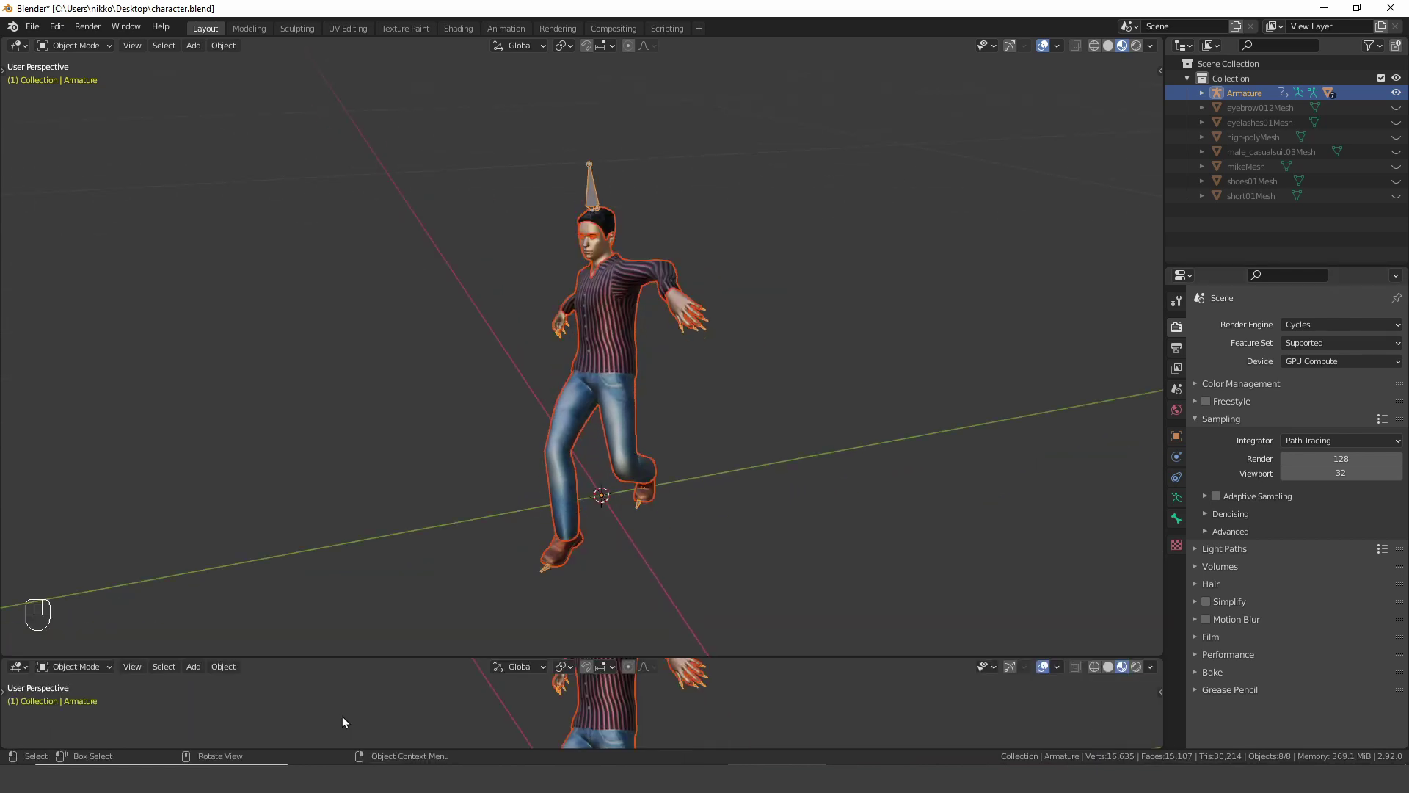
left_click(15, 671)
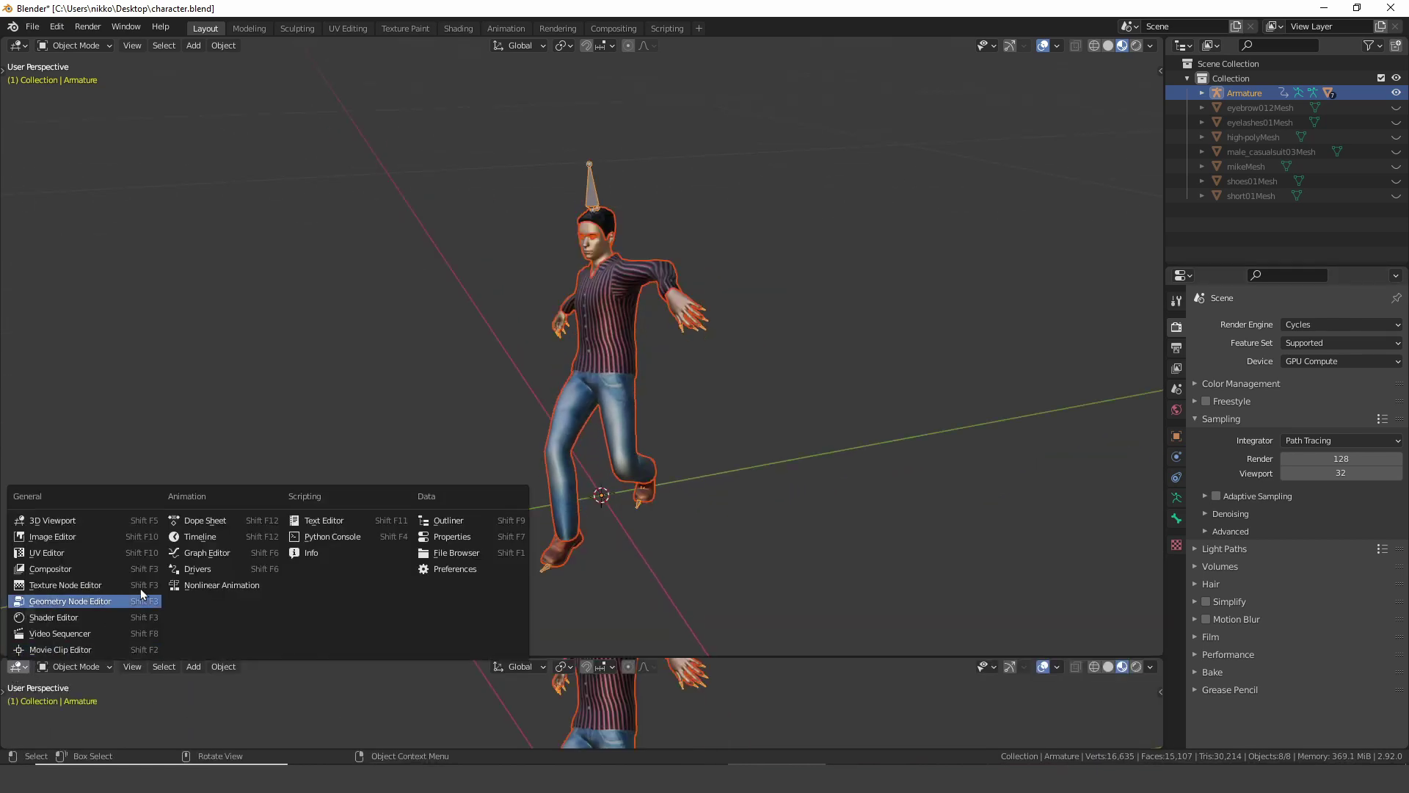
left_click(205, 540)
left_click_drag(434, 659, 419, 595)
middle_click_drag(260, 689, 518, 693, "ctrl")
key("Home")
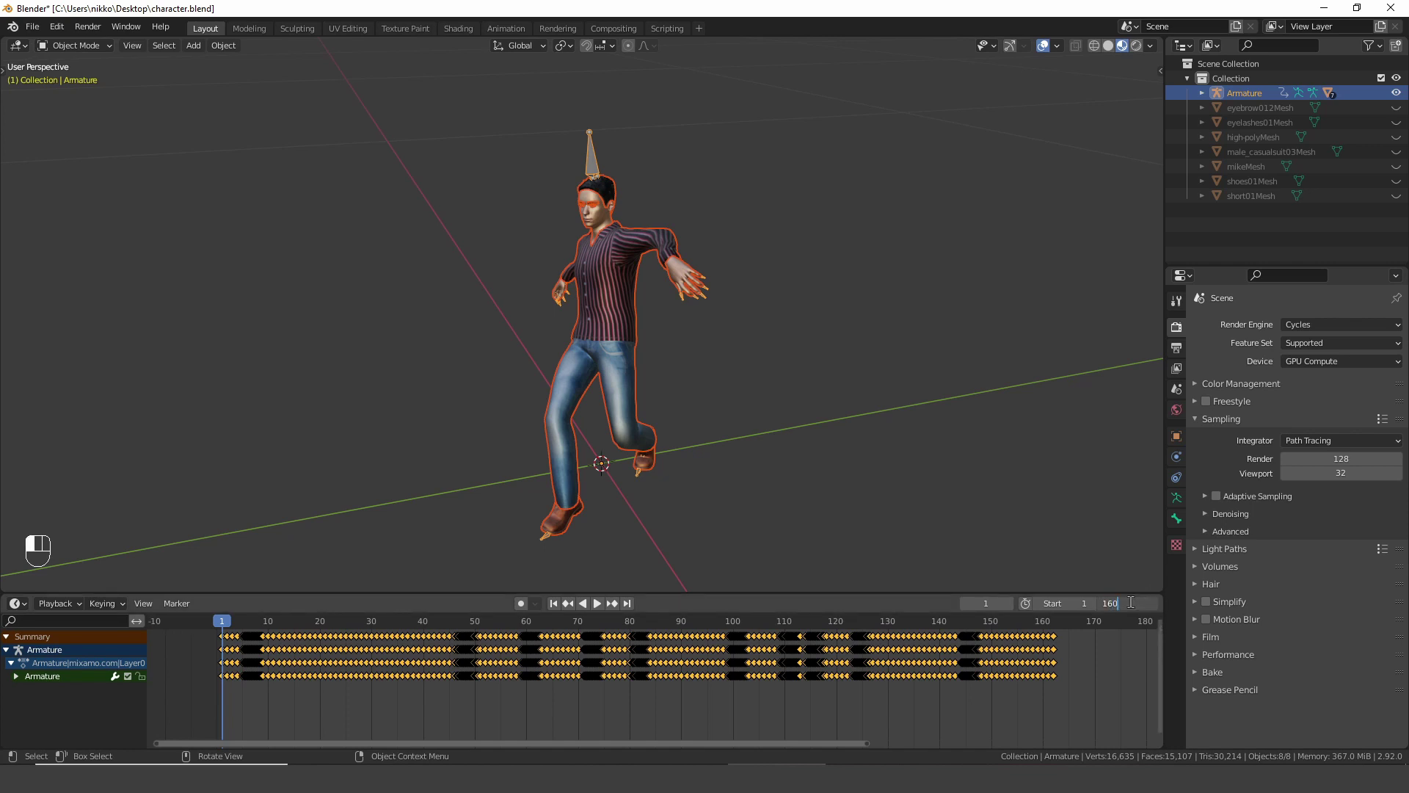
Step: Set the scene's end frame to 162 to fit the breakdance clip
key("Return")
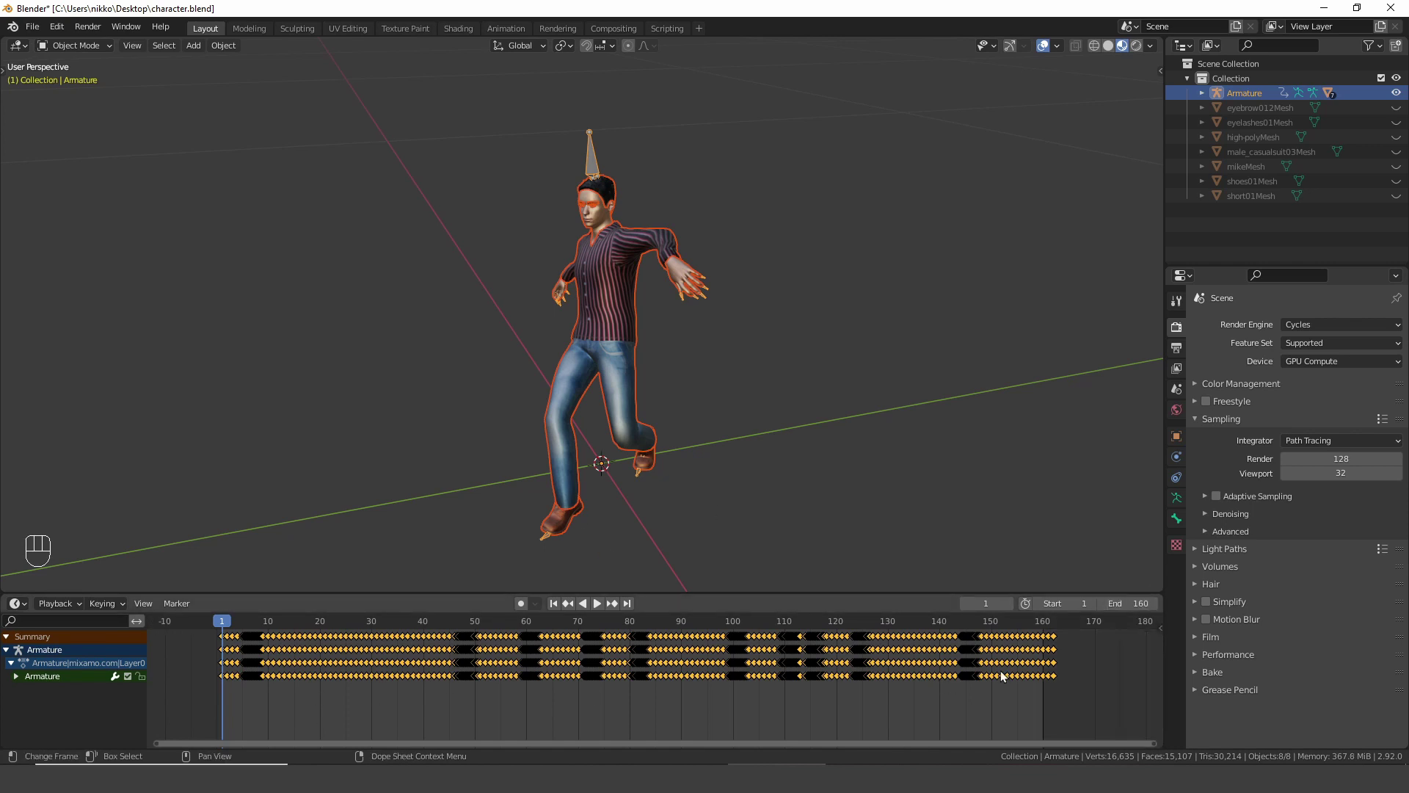
left_click(1154, 604)
left_click(1155, 603)
left_click(1154, 603)
left_click(1102, 603)
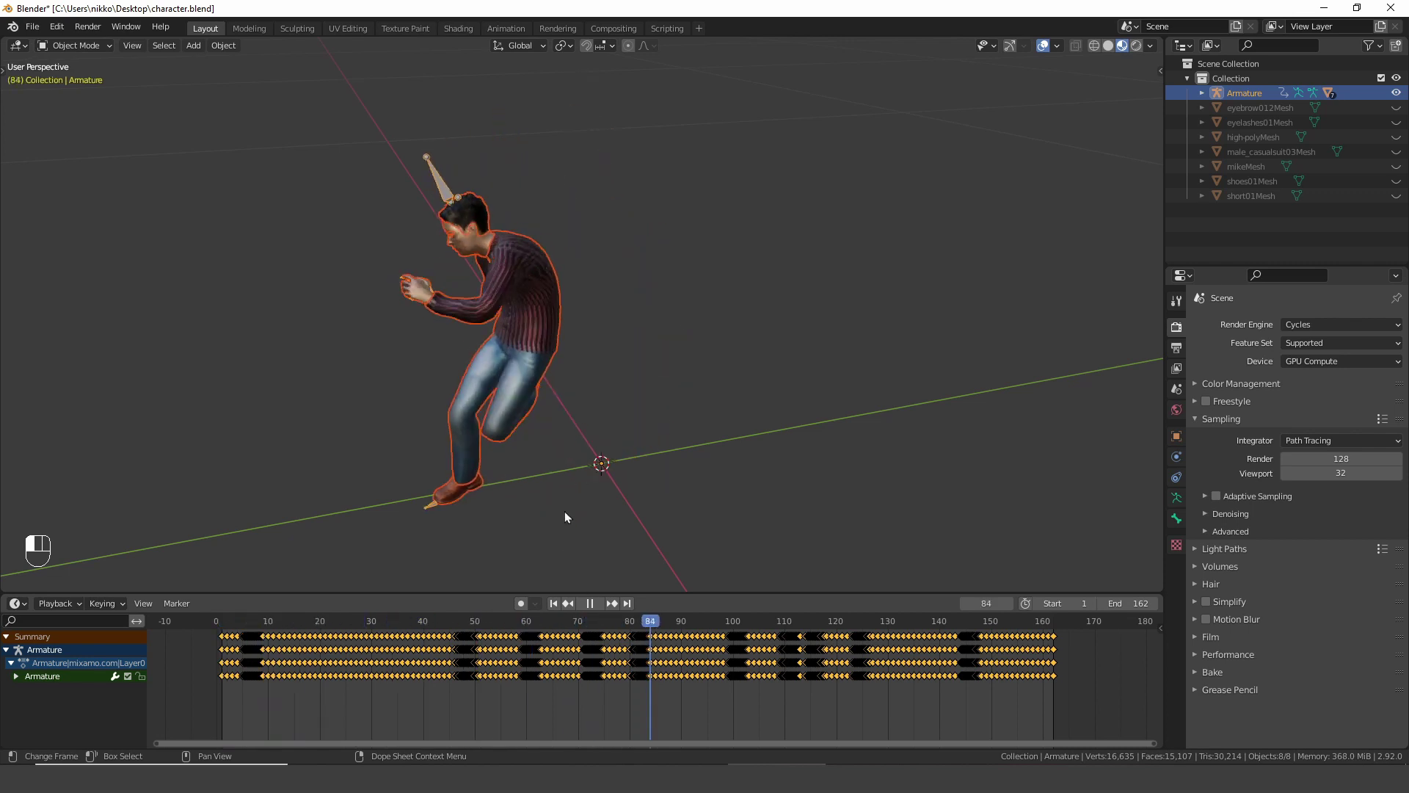
Step: Play and stop the breakdance animation, then split the 3D view into two side-by-side views
middle_click_drag(533, 465, 601, 382)
key("space")
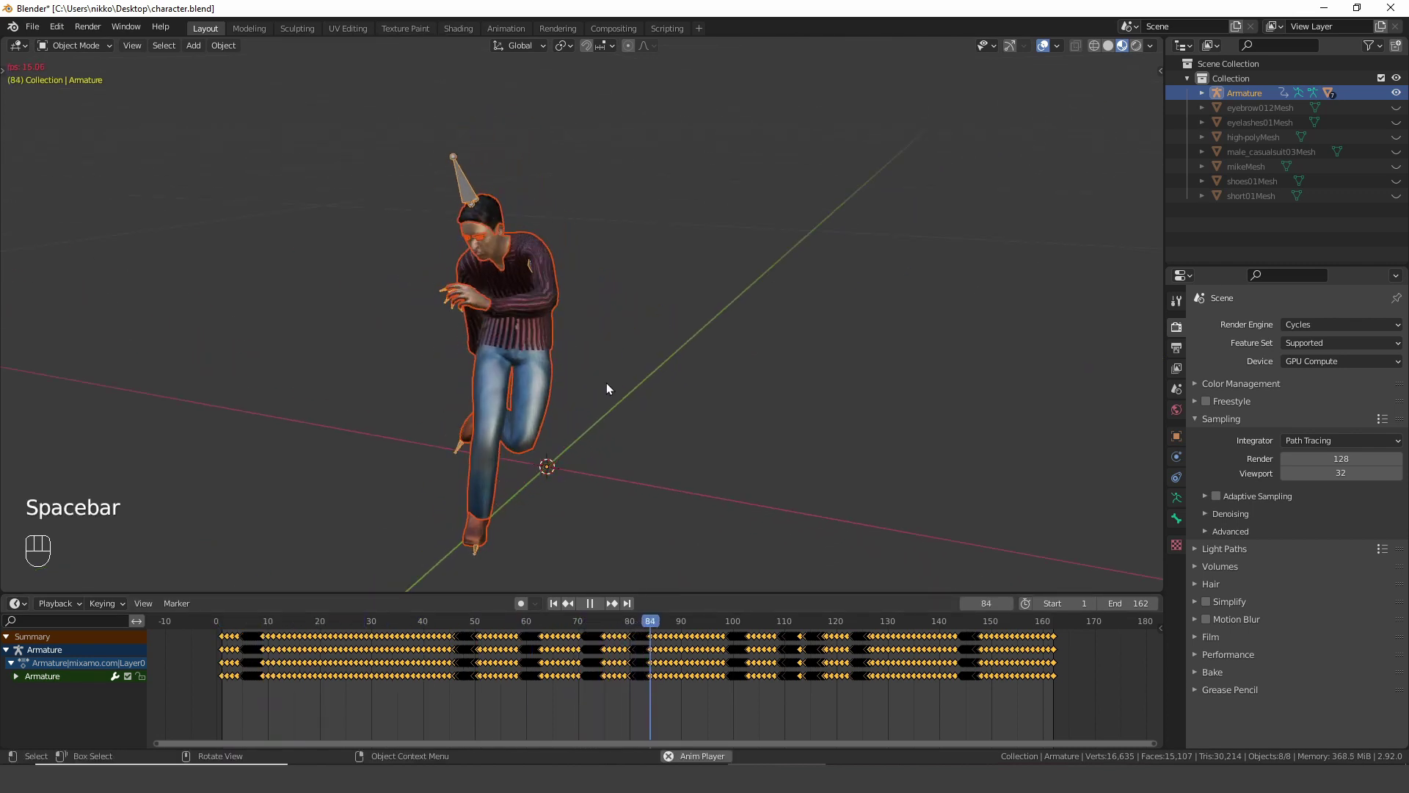
left_click(666, 429)
key("space")
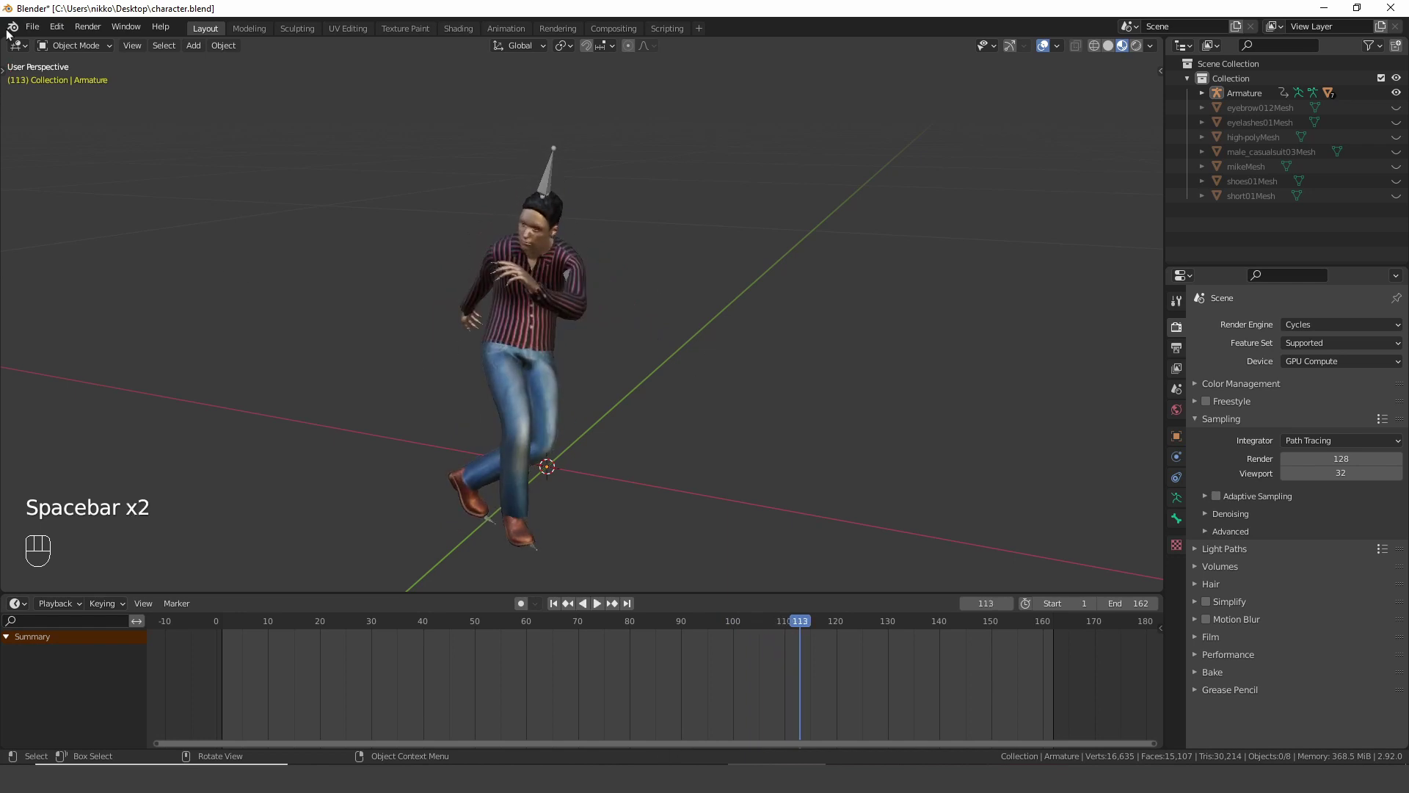
left_click_drag(6, 39, 499, 76)
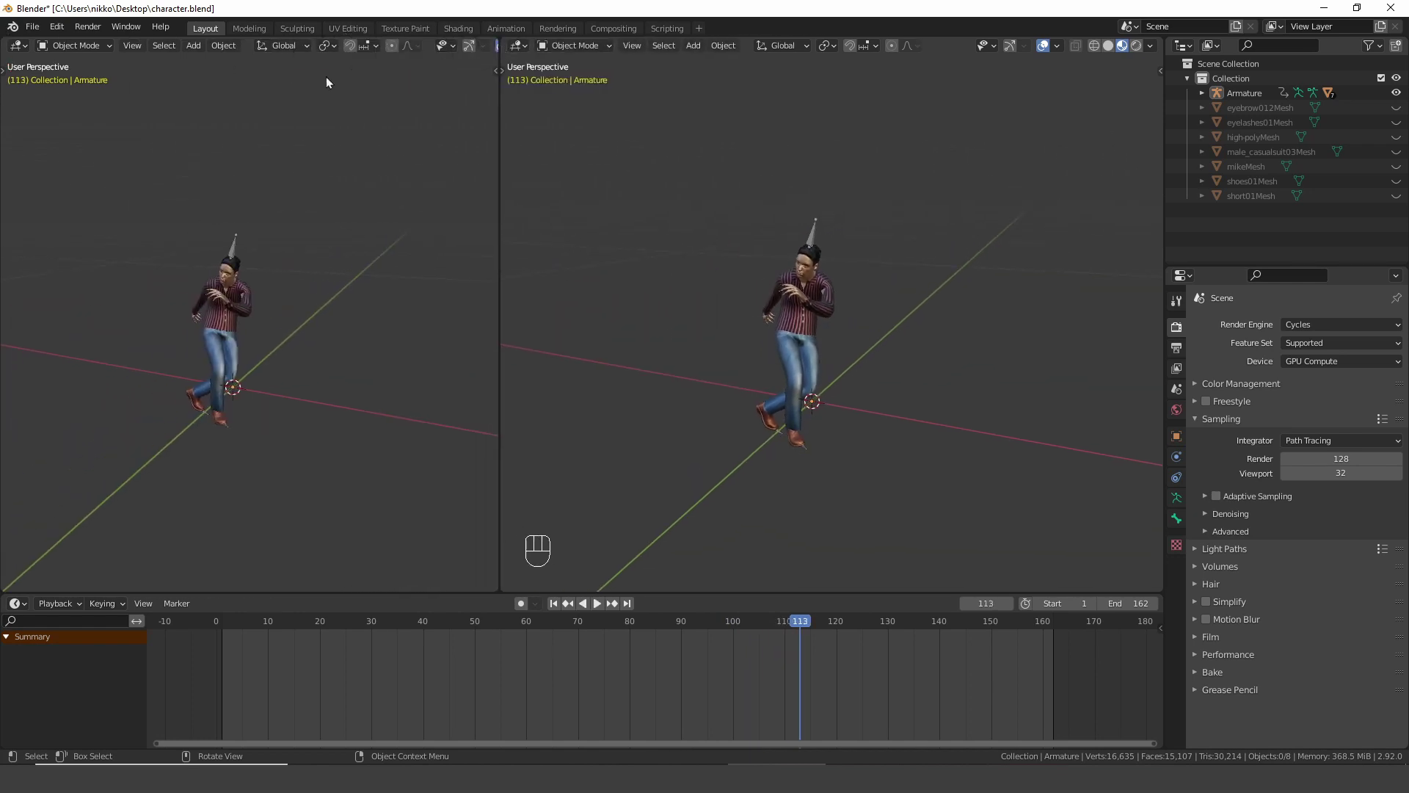
Step: Turn the left view into a Shader Editor showing the body's mikemat material
left_click(26, 45)
left_click(82, 182)
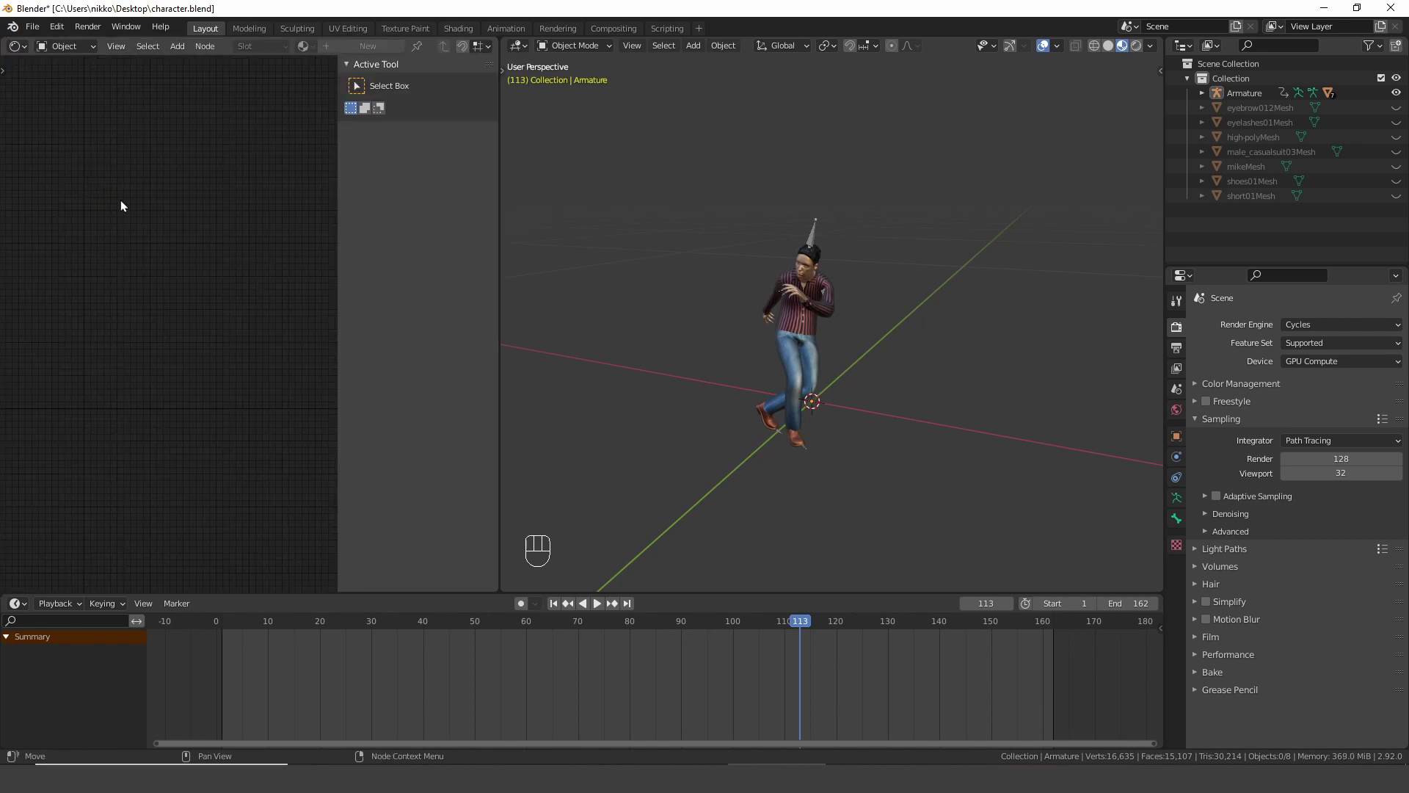
key("n")
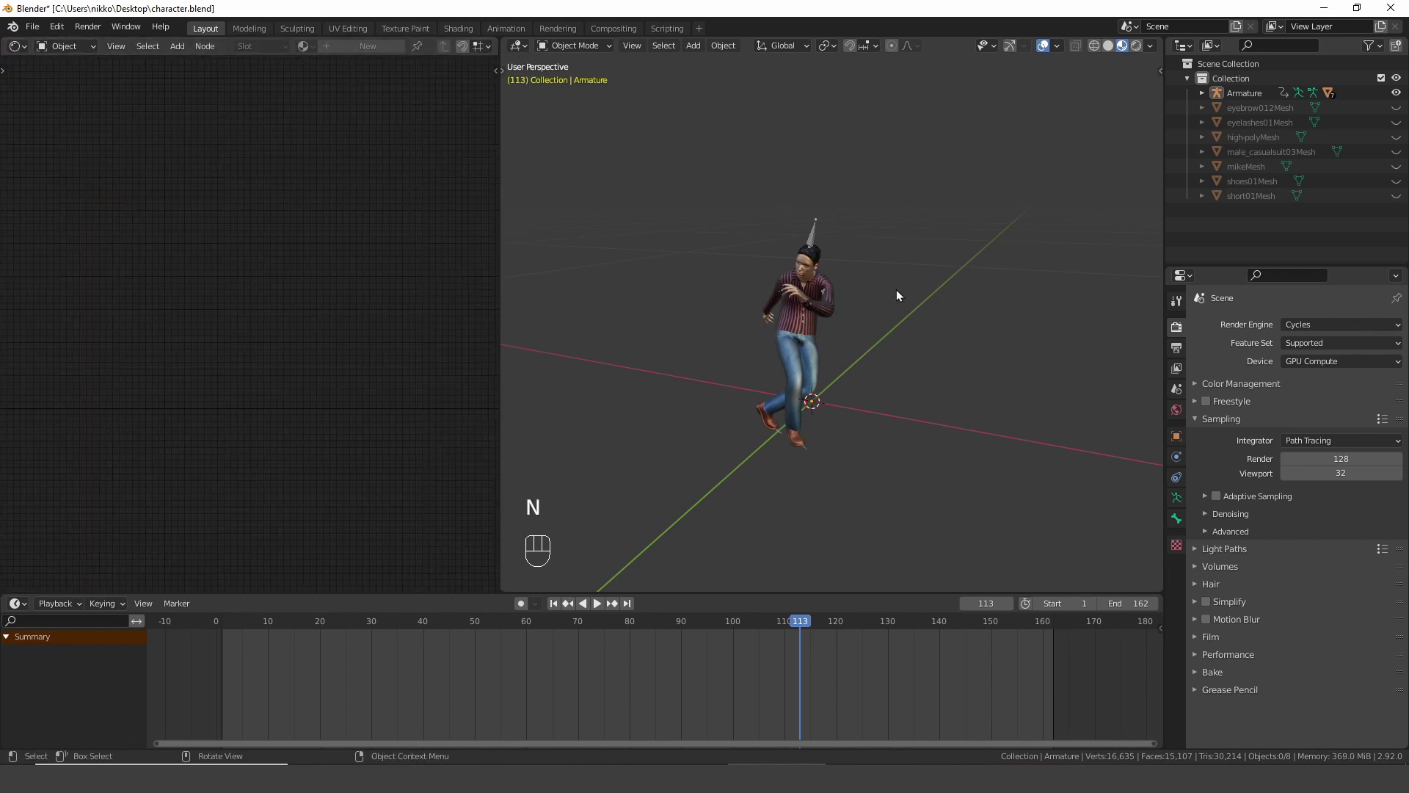
scroll(760, 224, "up", 6)
scroll(765, 226, "down", 2)
middle_click_drag(764, 226, 818, 226, "shift")
left_click(809, 190)
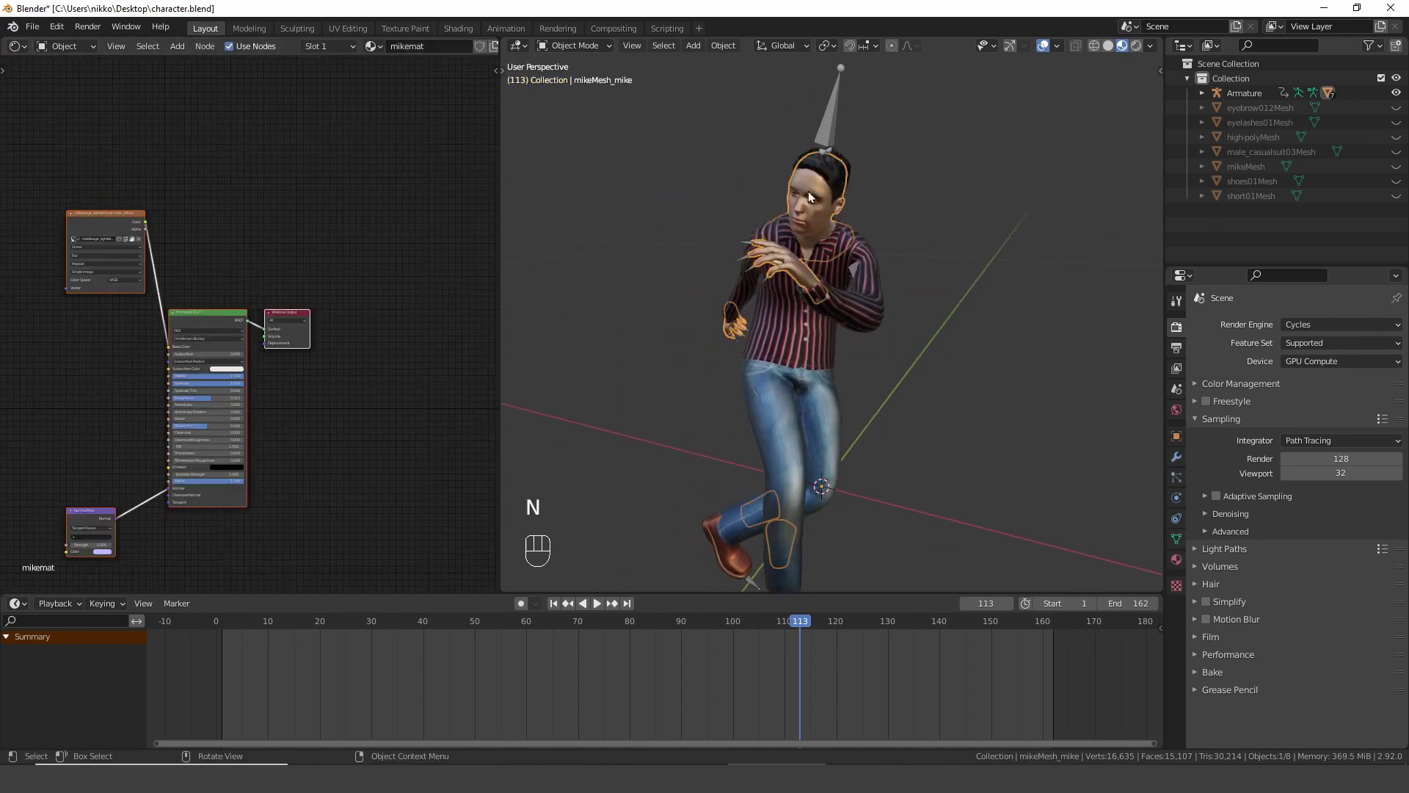
scroll(224, 310, "up", 3)
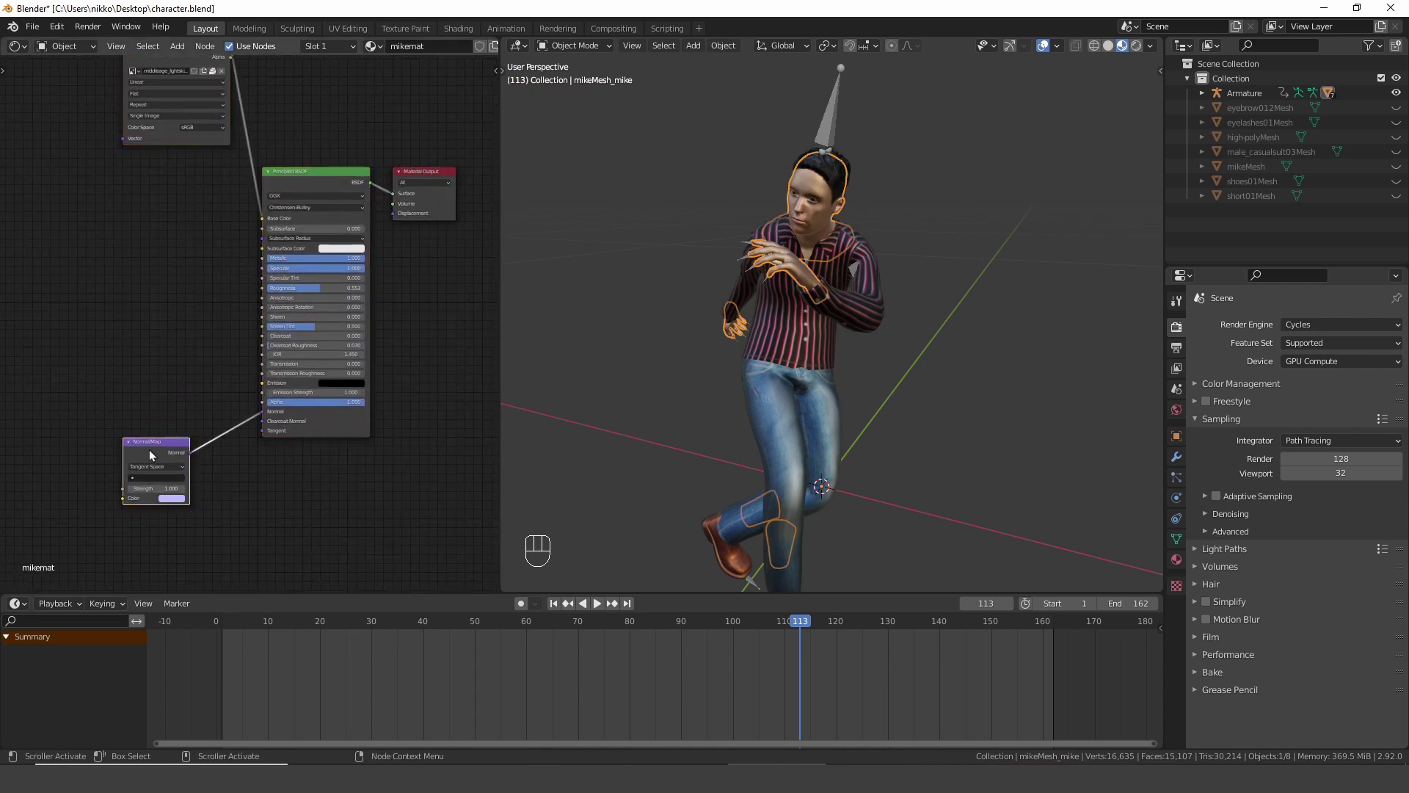
Step: Delete mikemat's Normal Map node and set Metallic to 0 and Specular to 0.5
key("Delete")
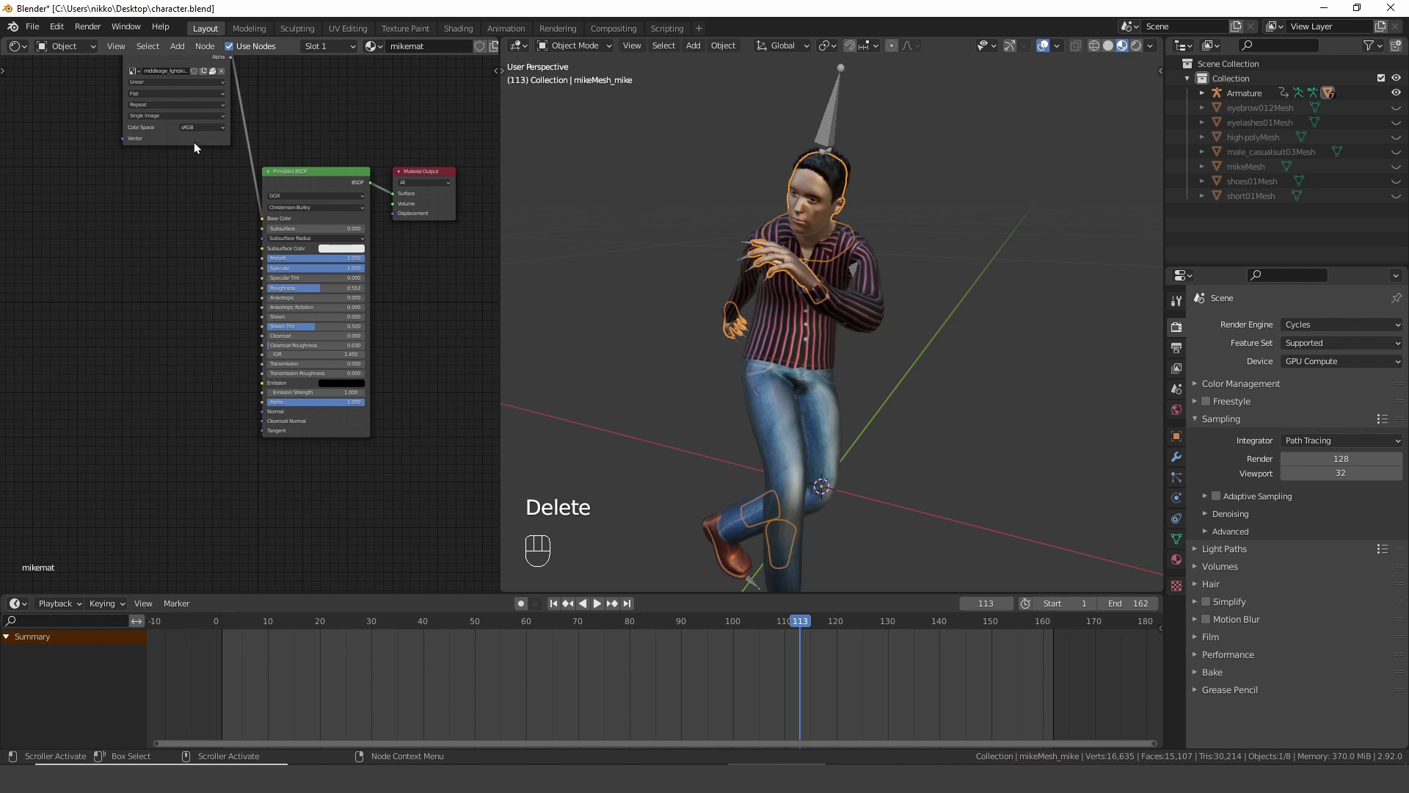
middle_click_drag(194, 142, 190, 193)
scroll(331, 270, "up", 1)
middle_click_drag(332, 271, 314, 318)
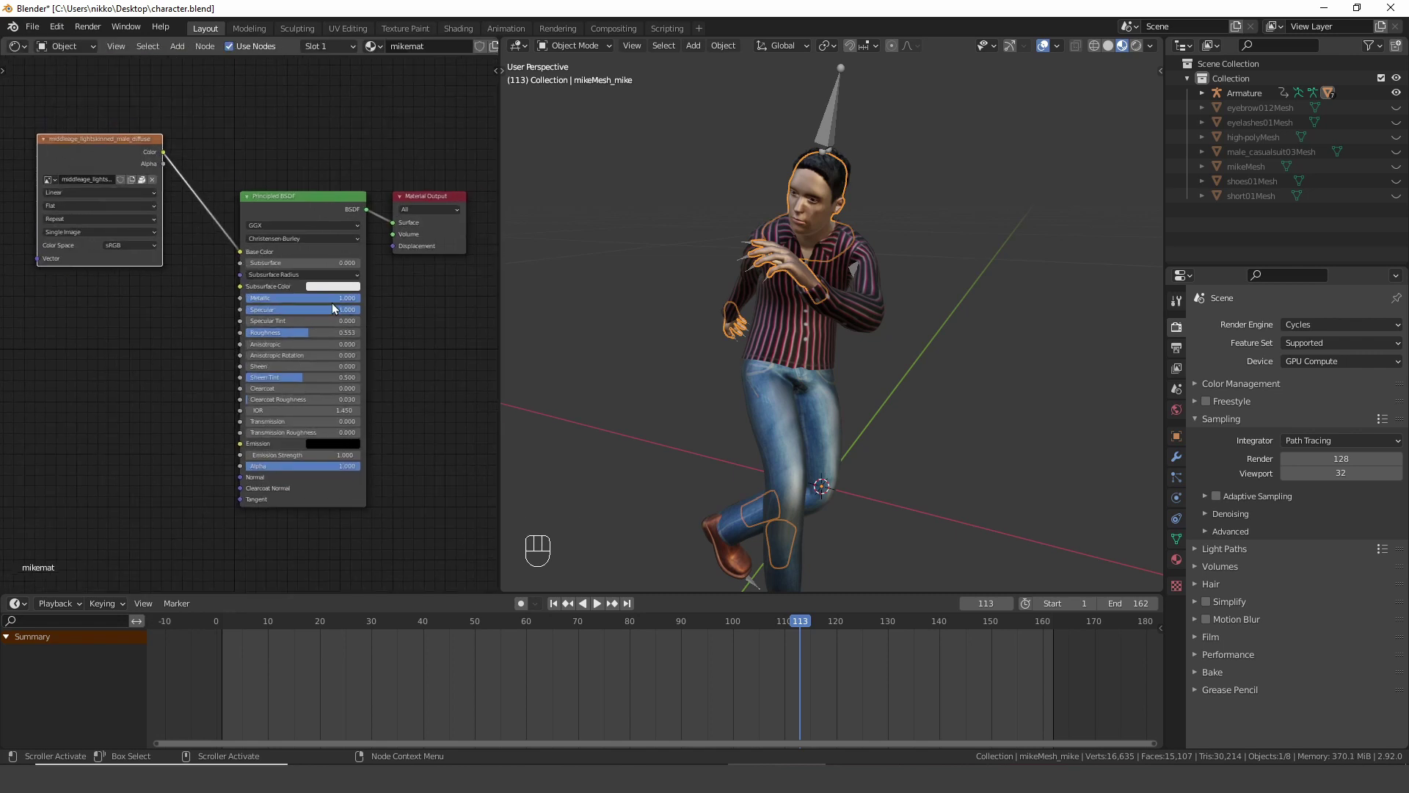
left_click_drag(331, 300, 250, 300)
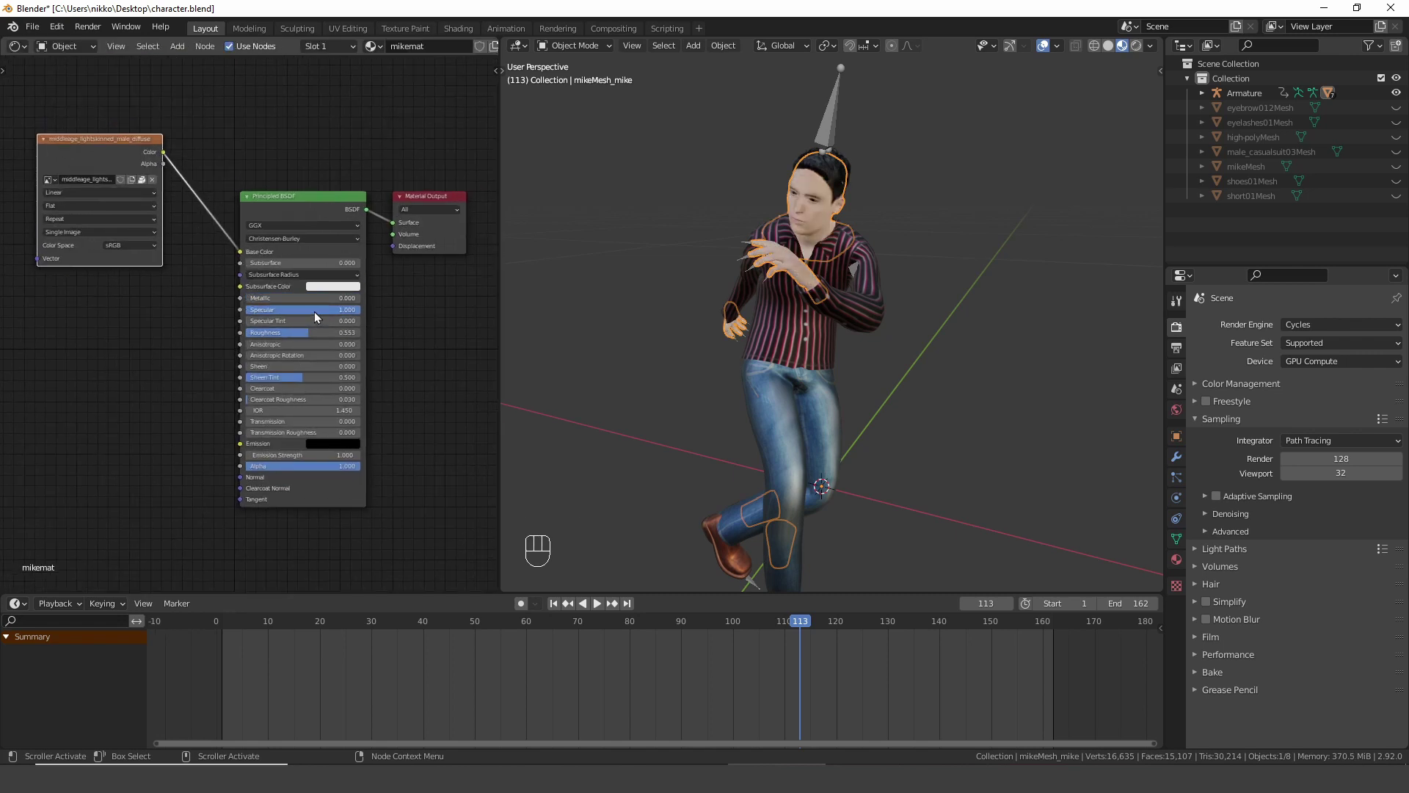
left_click(315, 310)
scroll(296, 321, "up", 1)
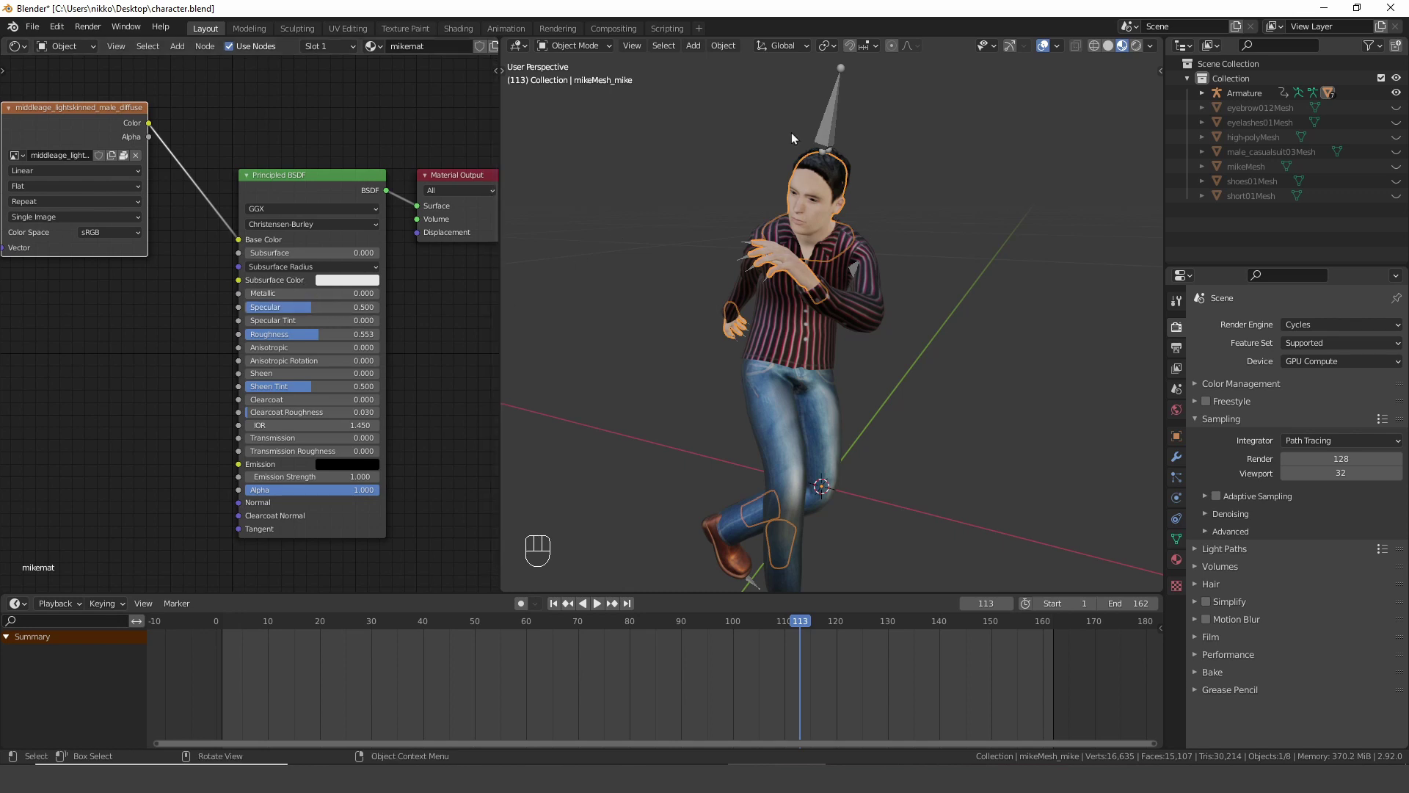
Step: Delete the hair material's Normal Map node and set its Metallic to 0
left_click(834, 168)
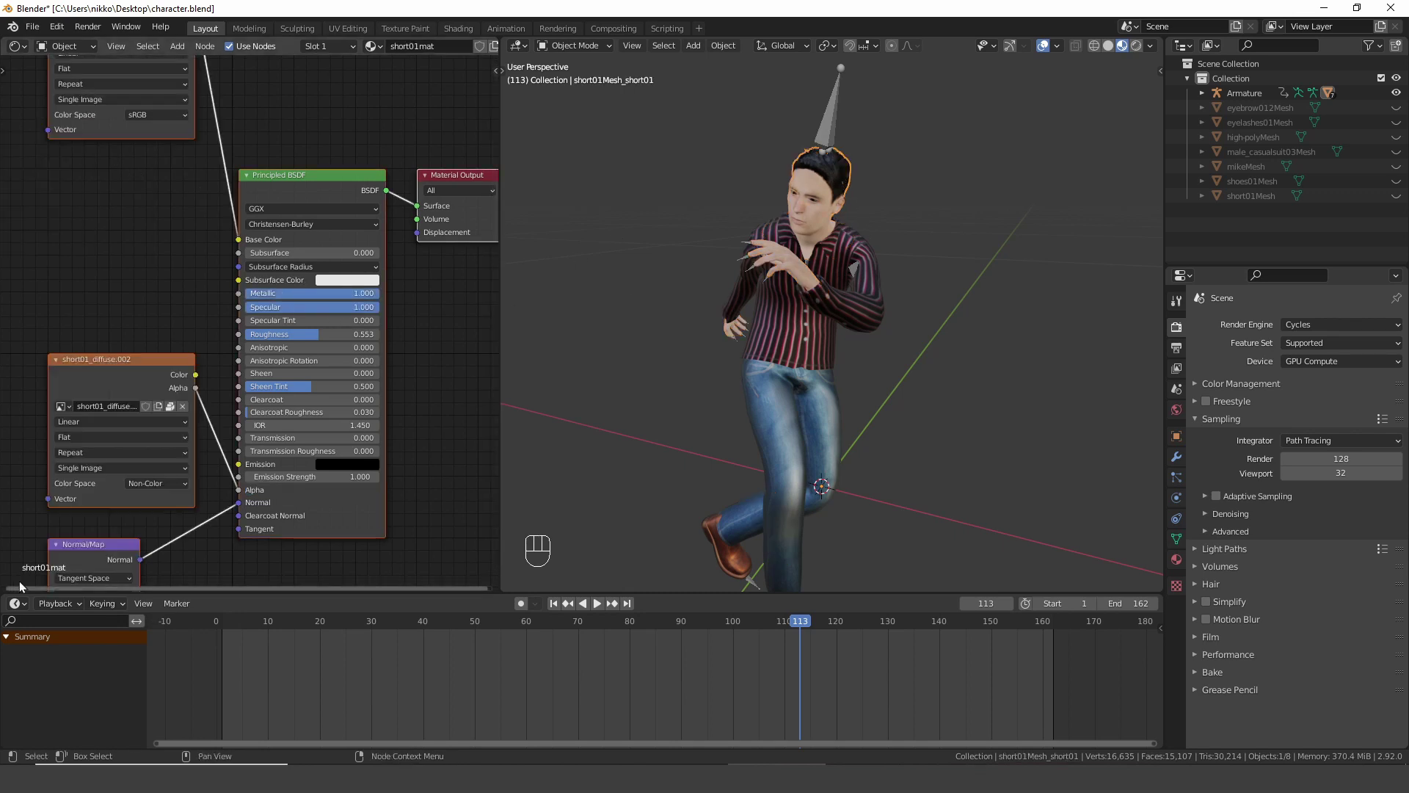
left_click(94, 552)
key("Delete")
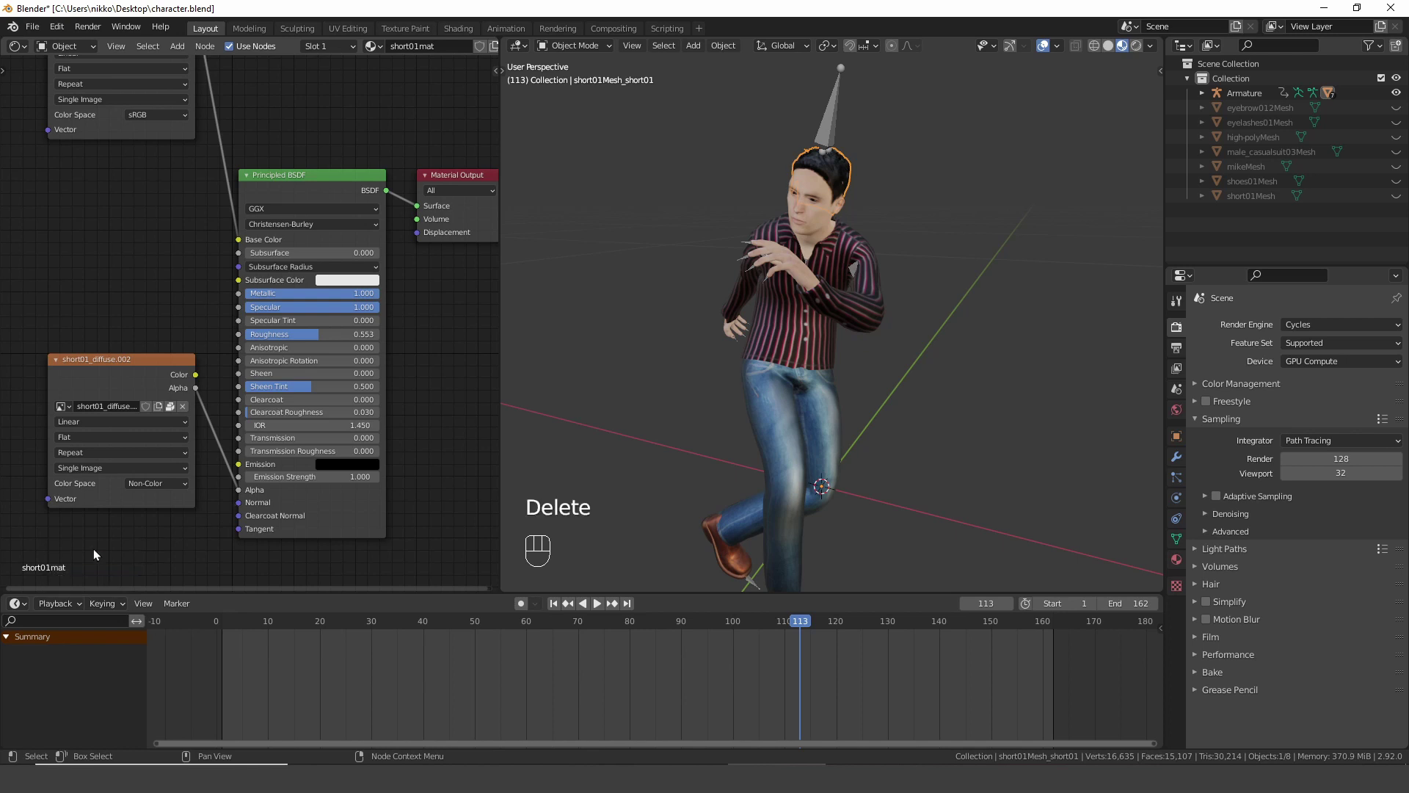
left_click_drag(301, 293, 291, 299)
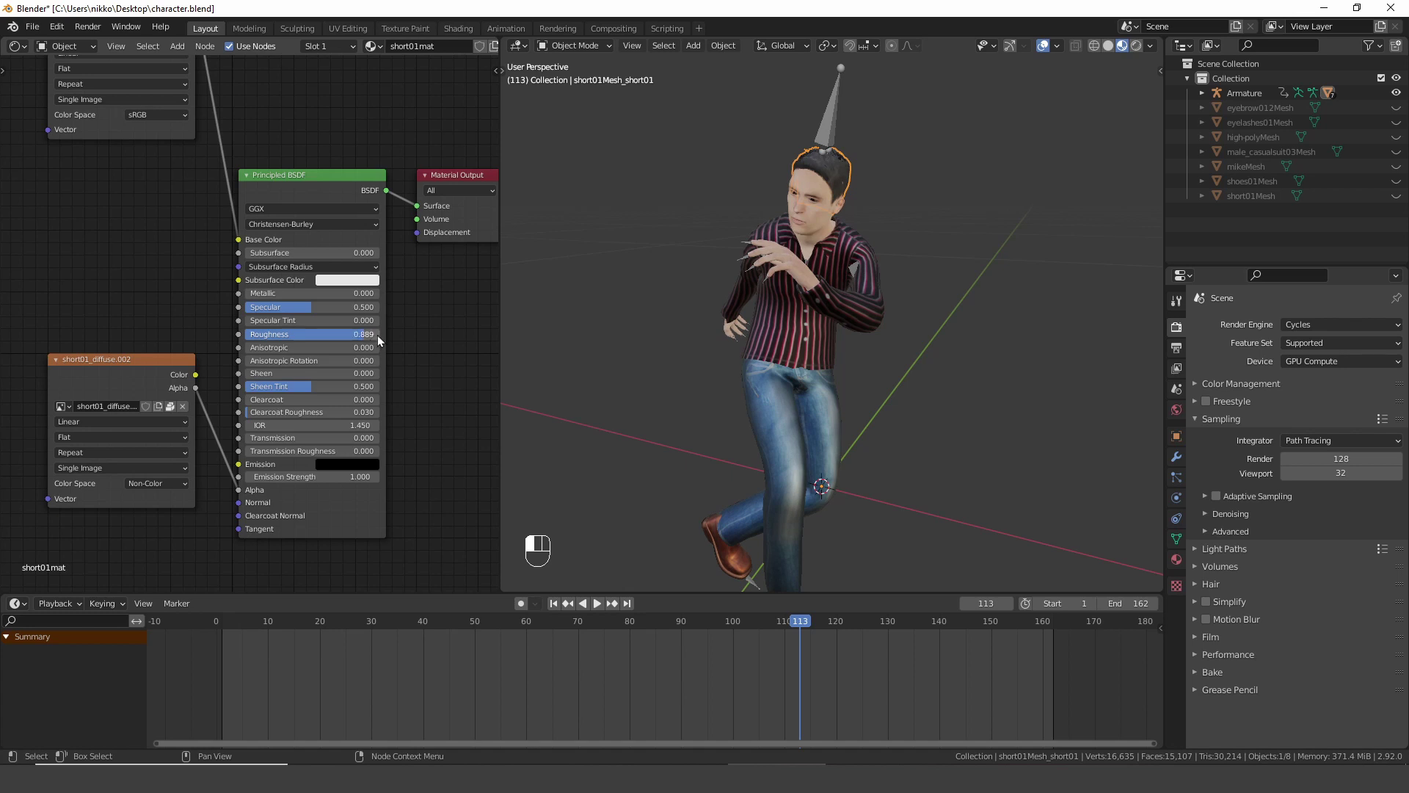
Step: Delete the suit material's Normal Map node and set Metallic 0, Specular 0.5
left_click(778, 326)
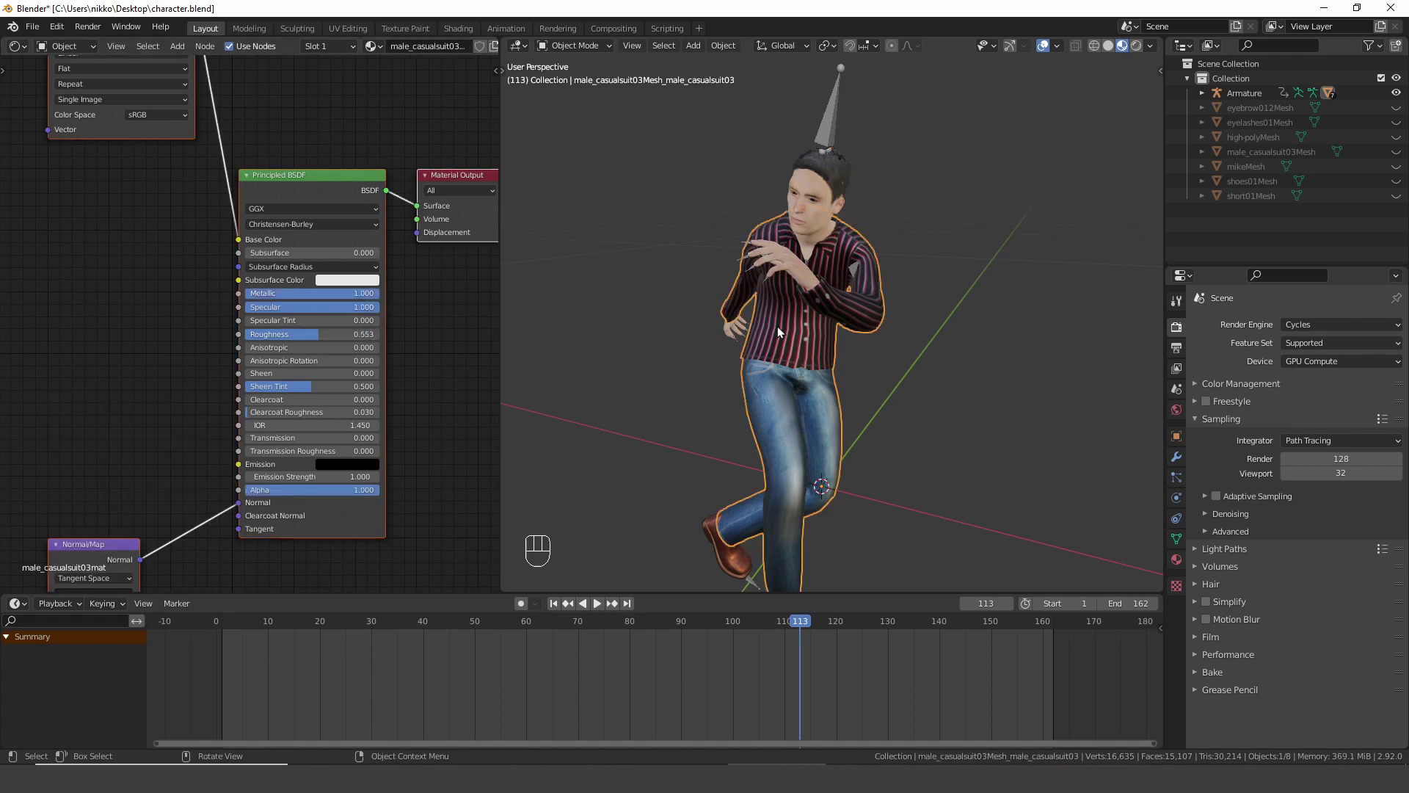
left_click(108, 544)
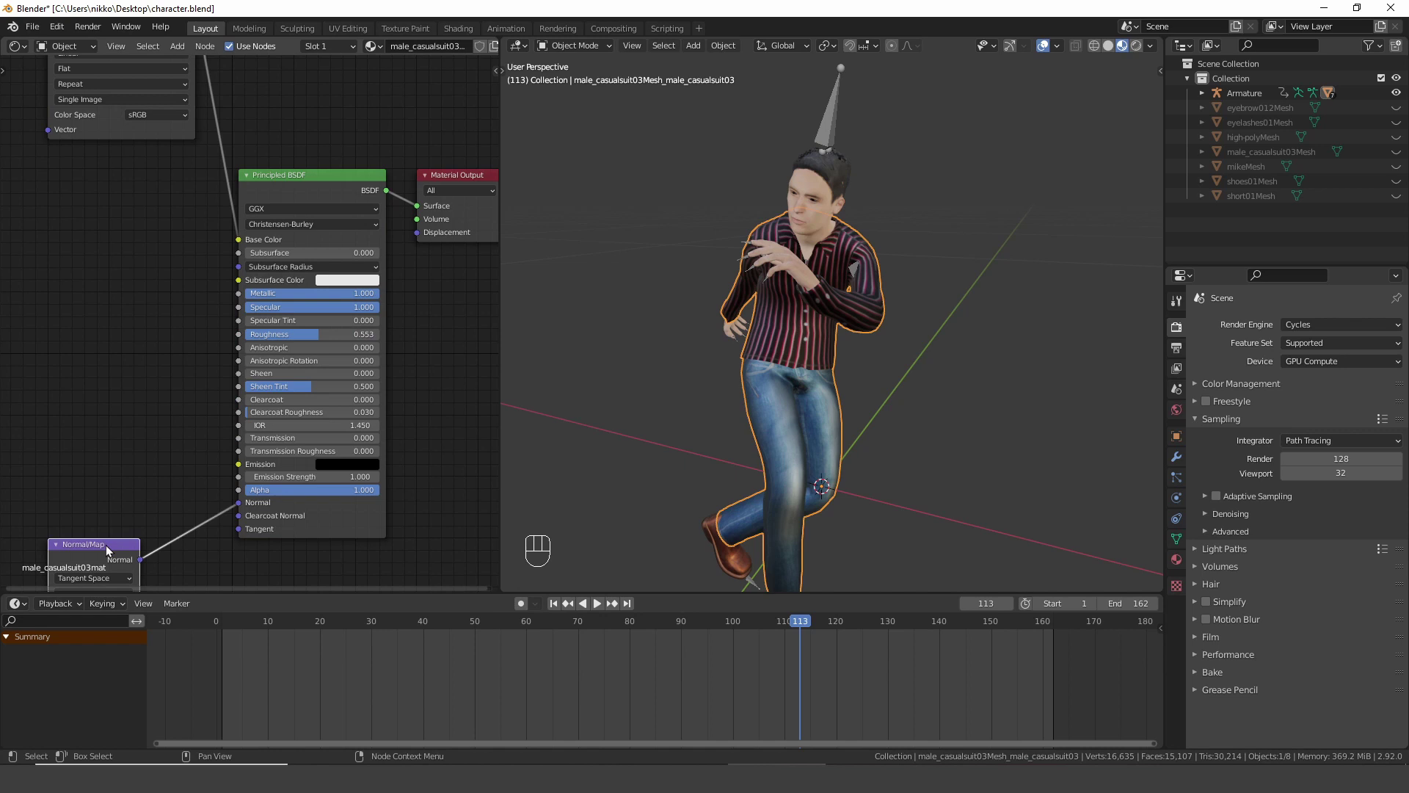
key("Delete")
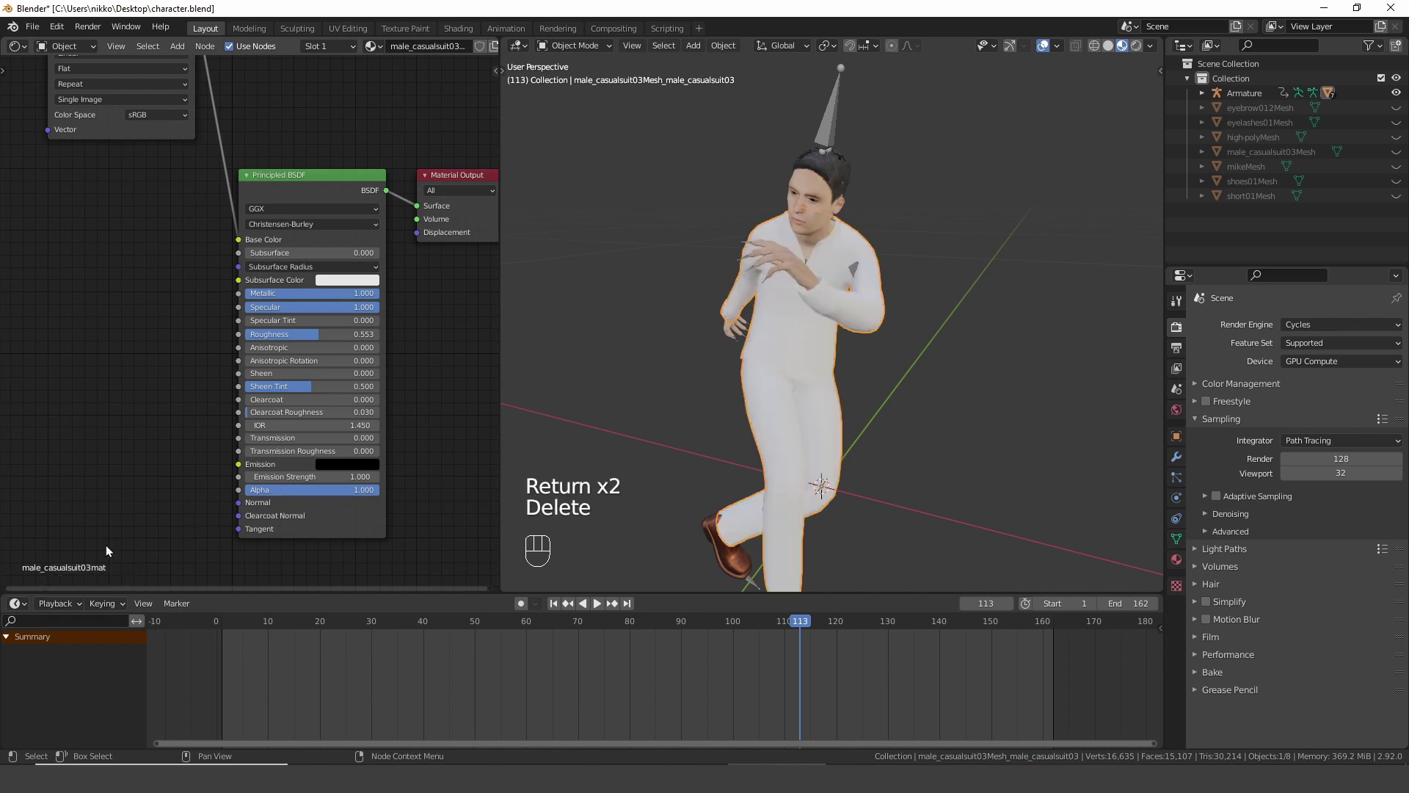
left_click_drag(313, 293, 250, 293)
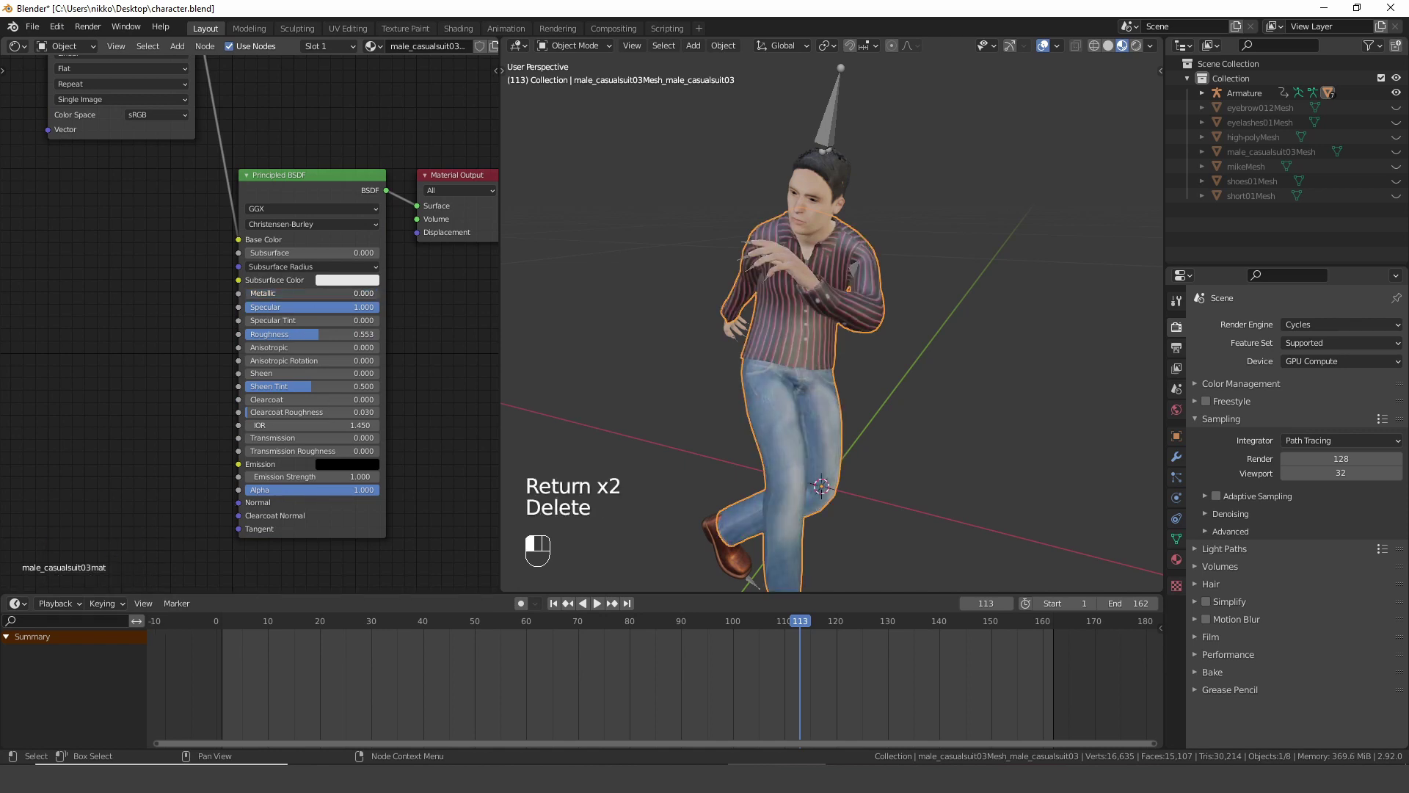
double_click(304, 307)
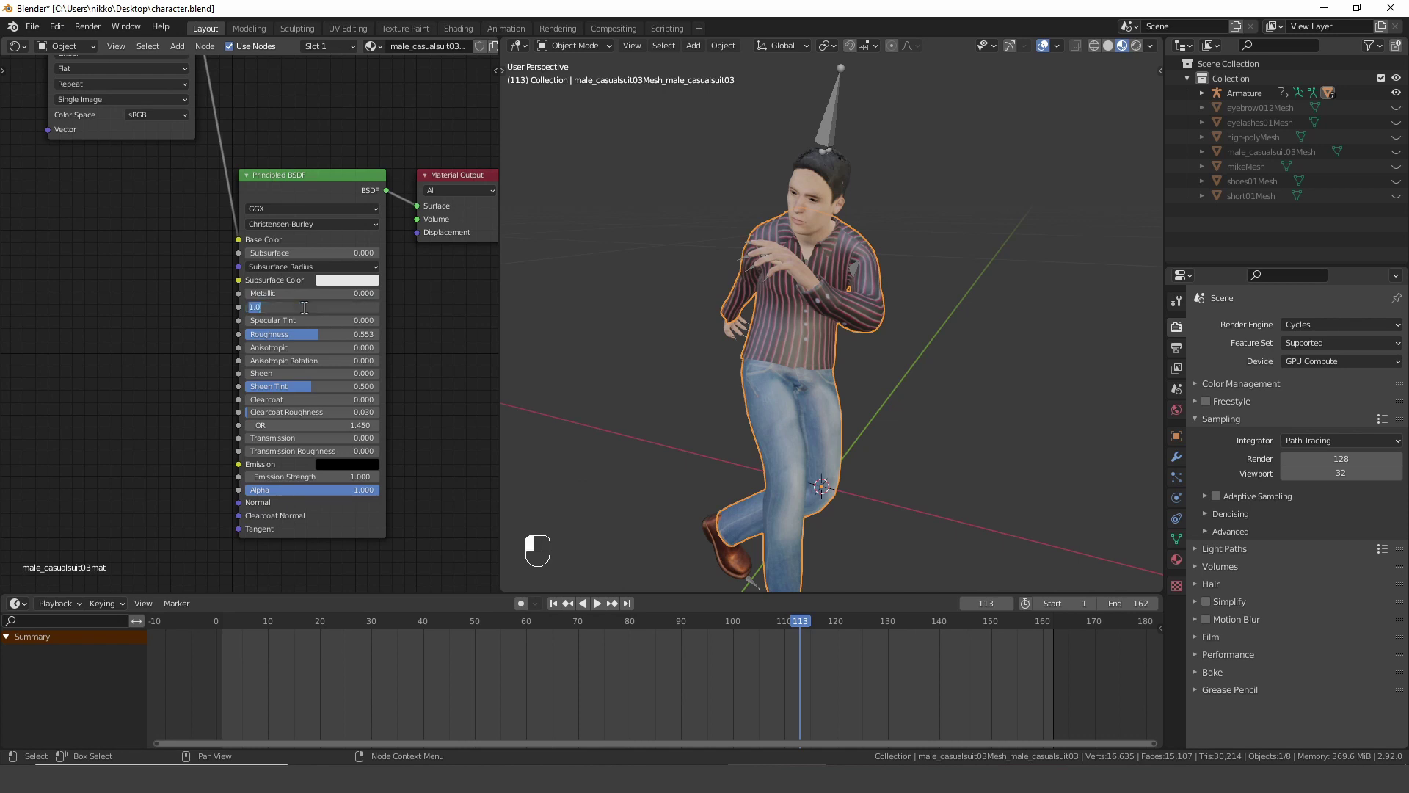
type(".5")
key("Return")
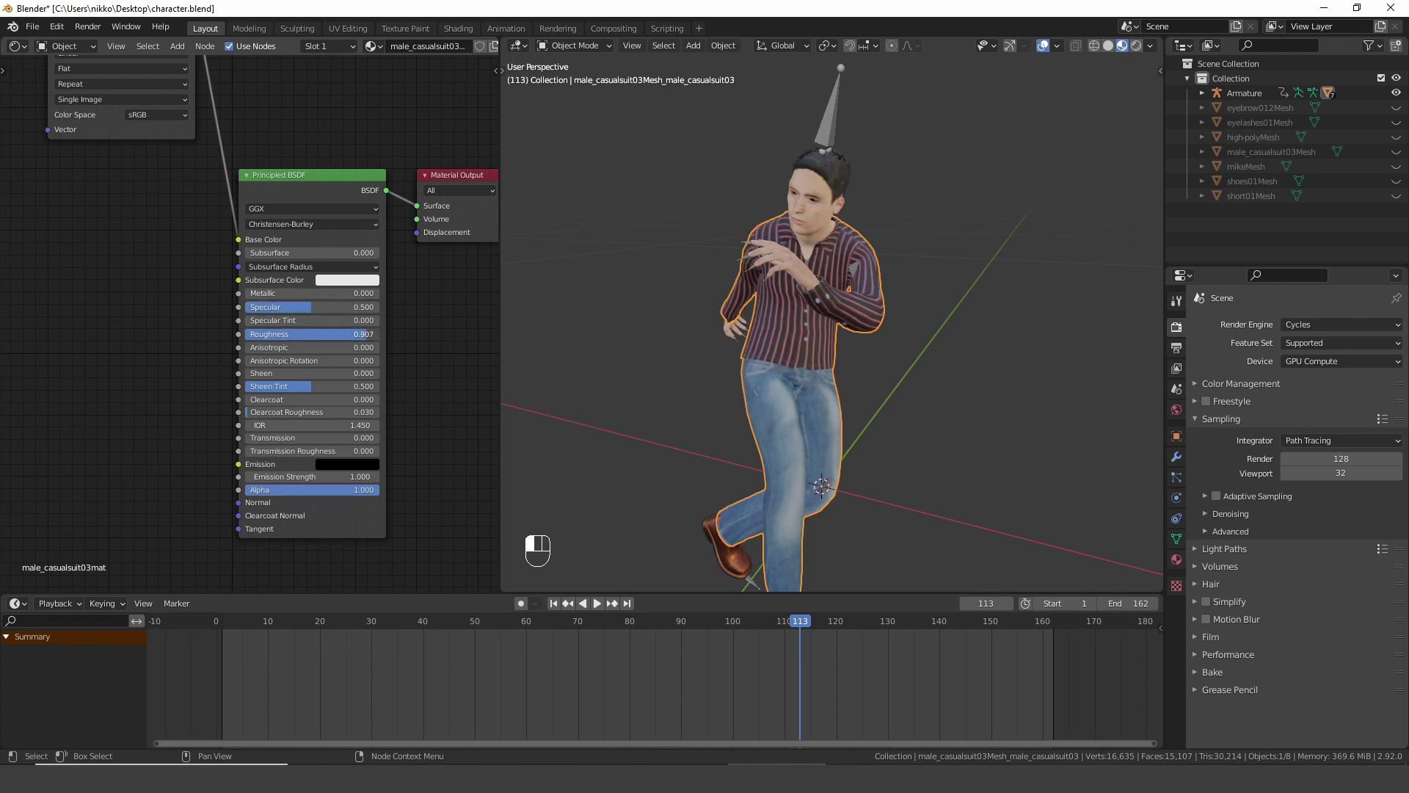
Step: Give the shoe material Metallic 0, Specular 0.5 and no Normal Map node, then expand the 3D view to full width
middle_click_drag(827, 469, 822, 279, "shift")
left_click(785, 443)
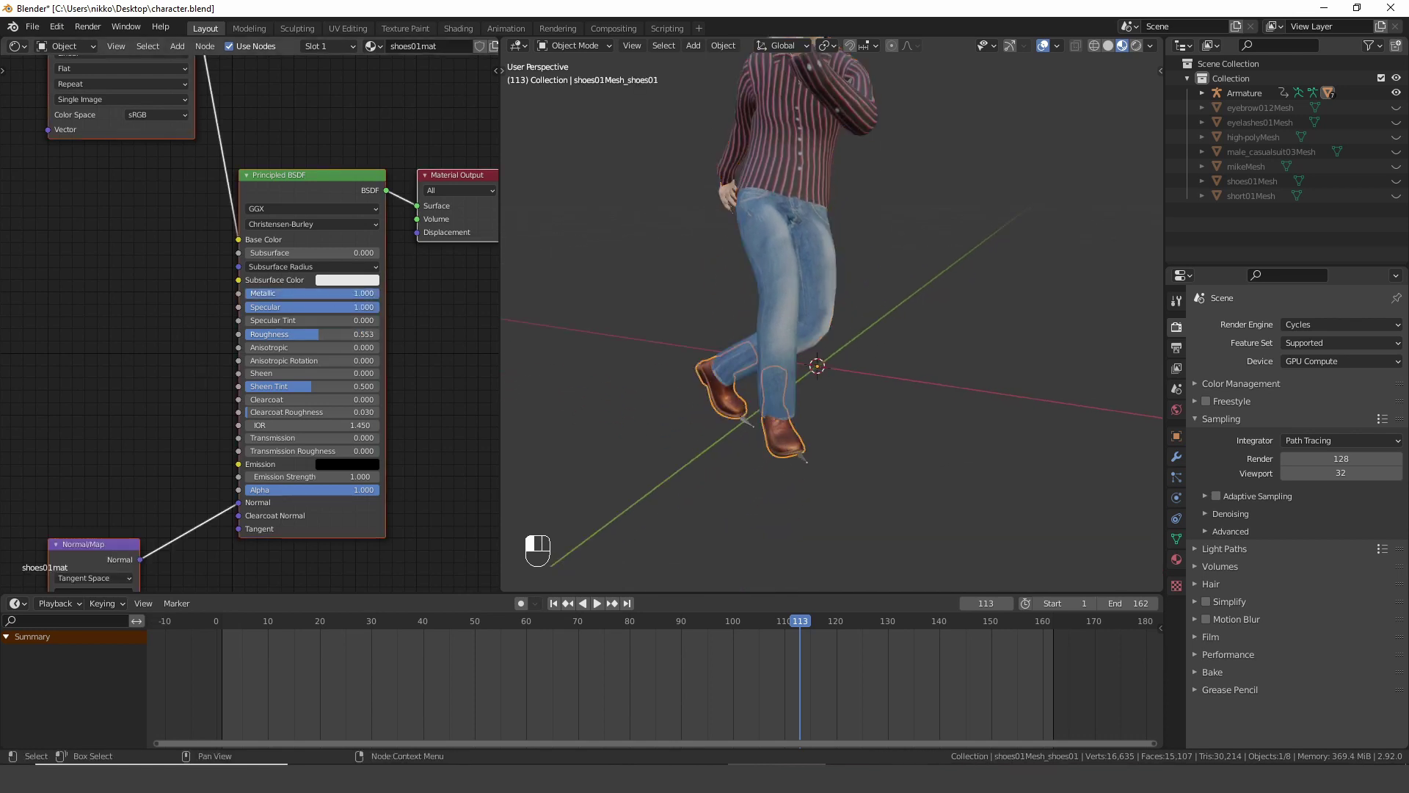
key("BackSpace")
left_click(318, 306)
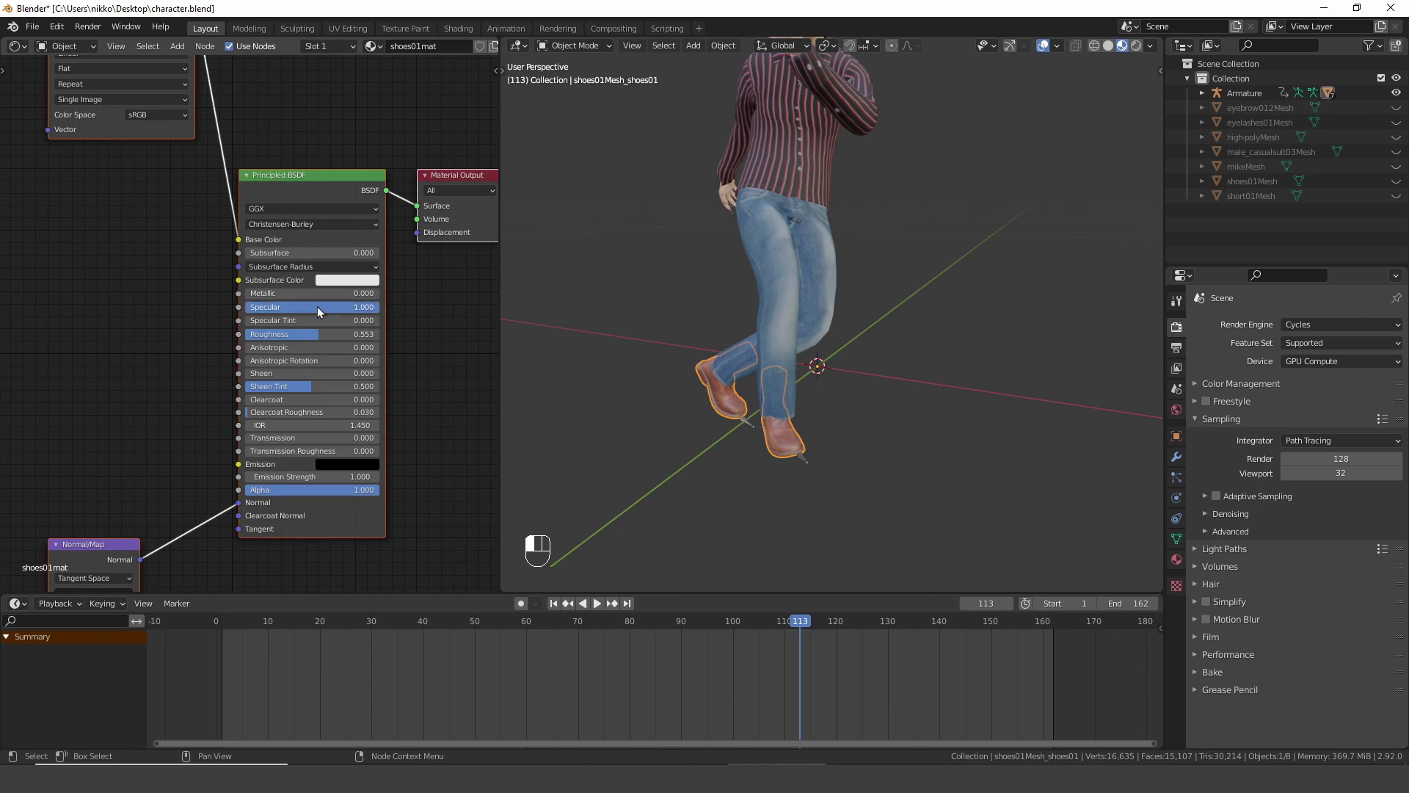
left_click(318, 306)
type(".5")
key("Return")
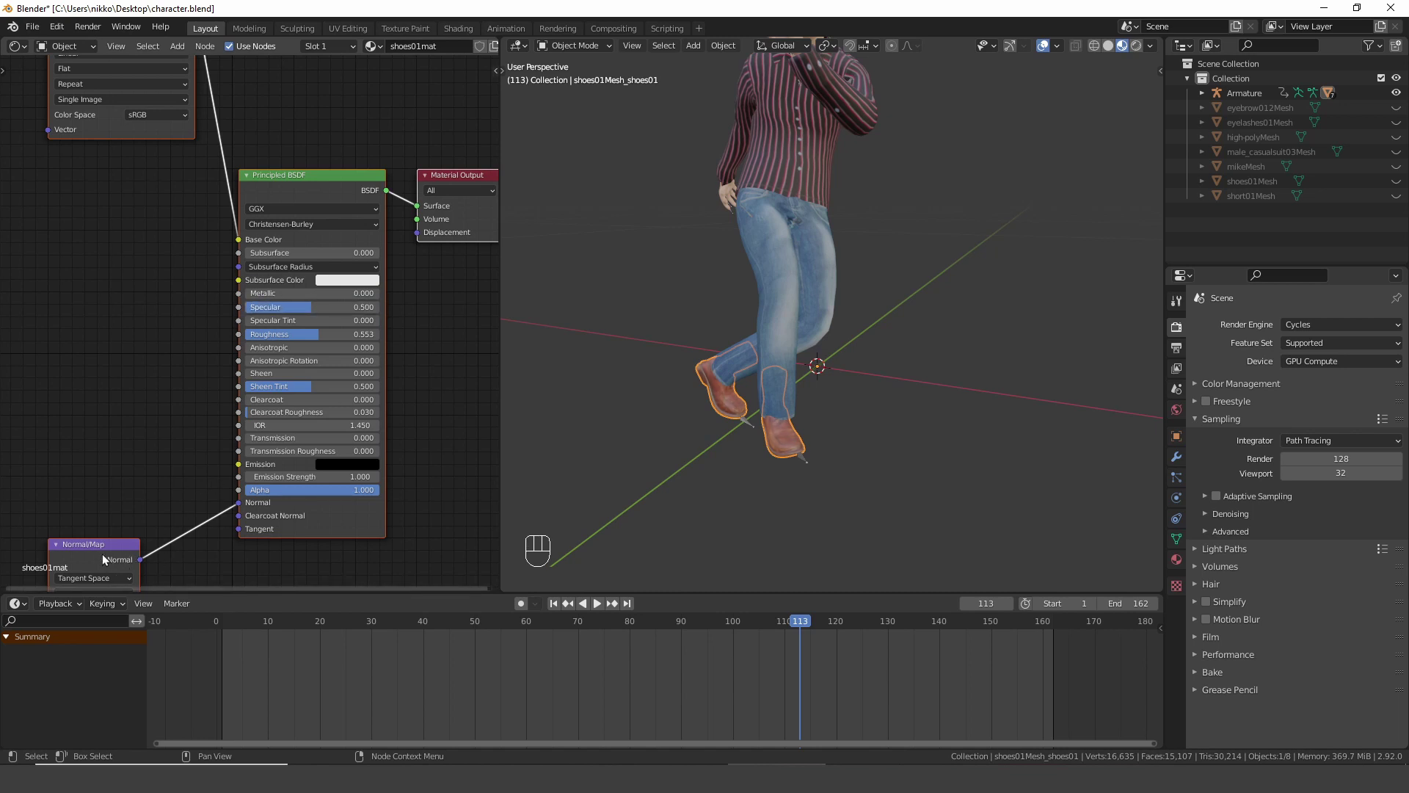
key("Delete")
key("space")
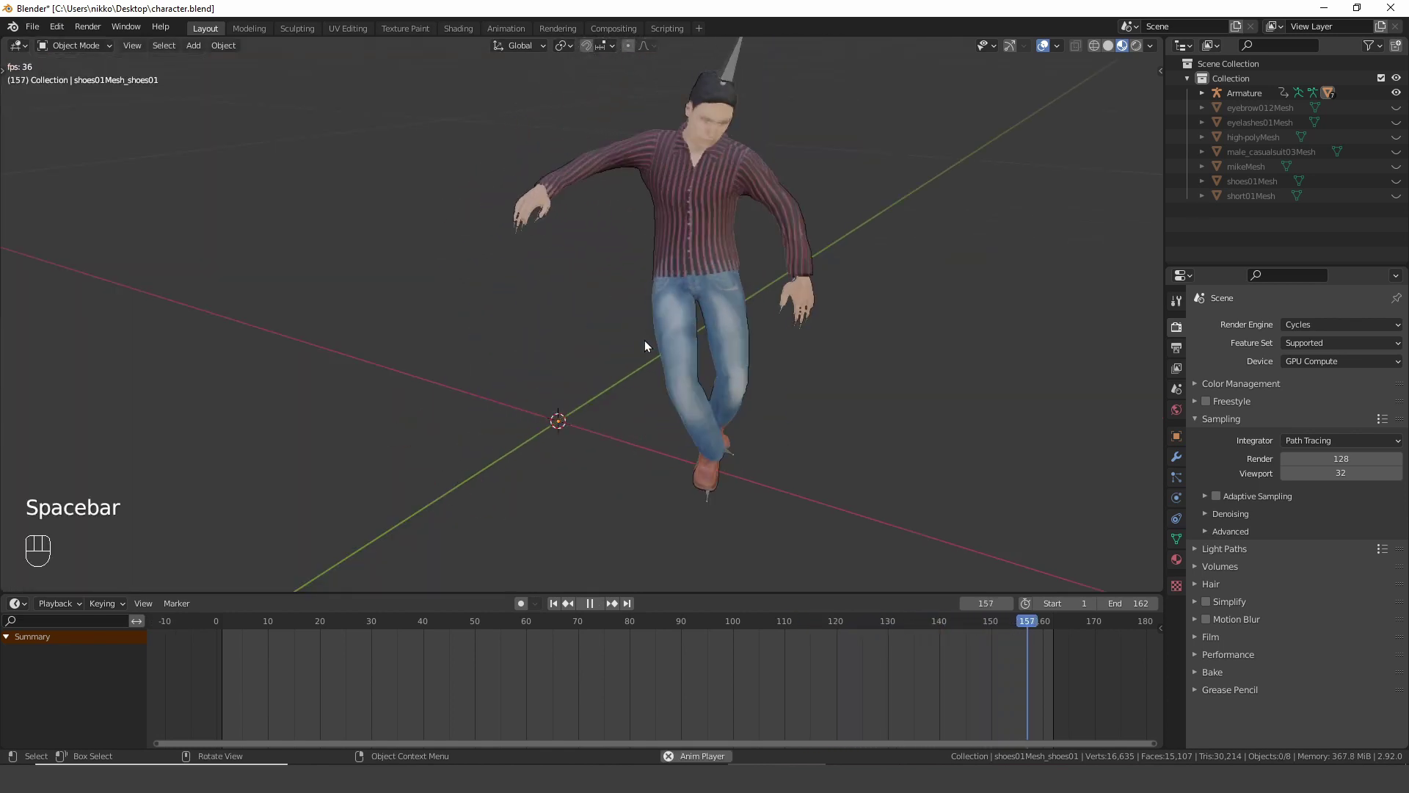